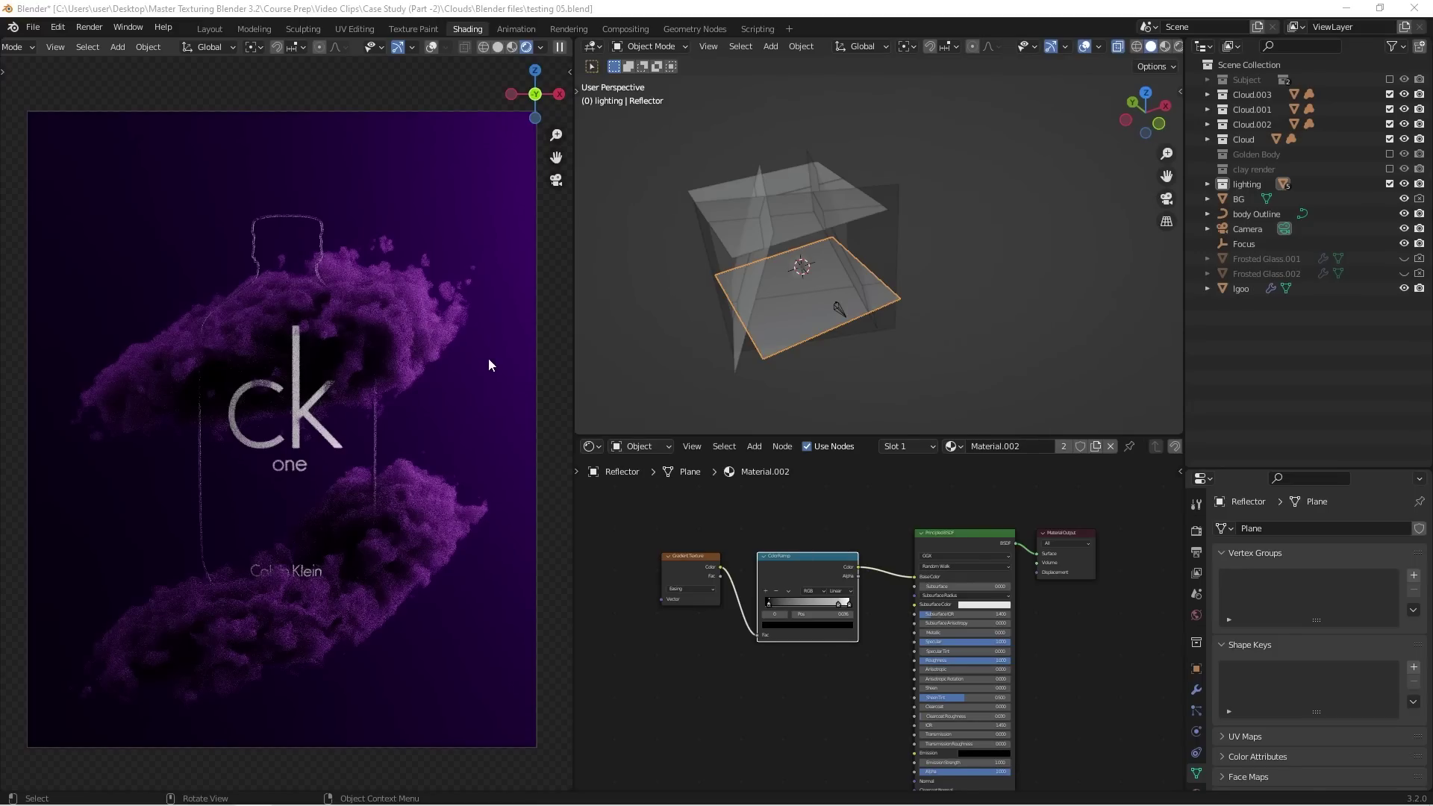
click(382, 298)
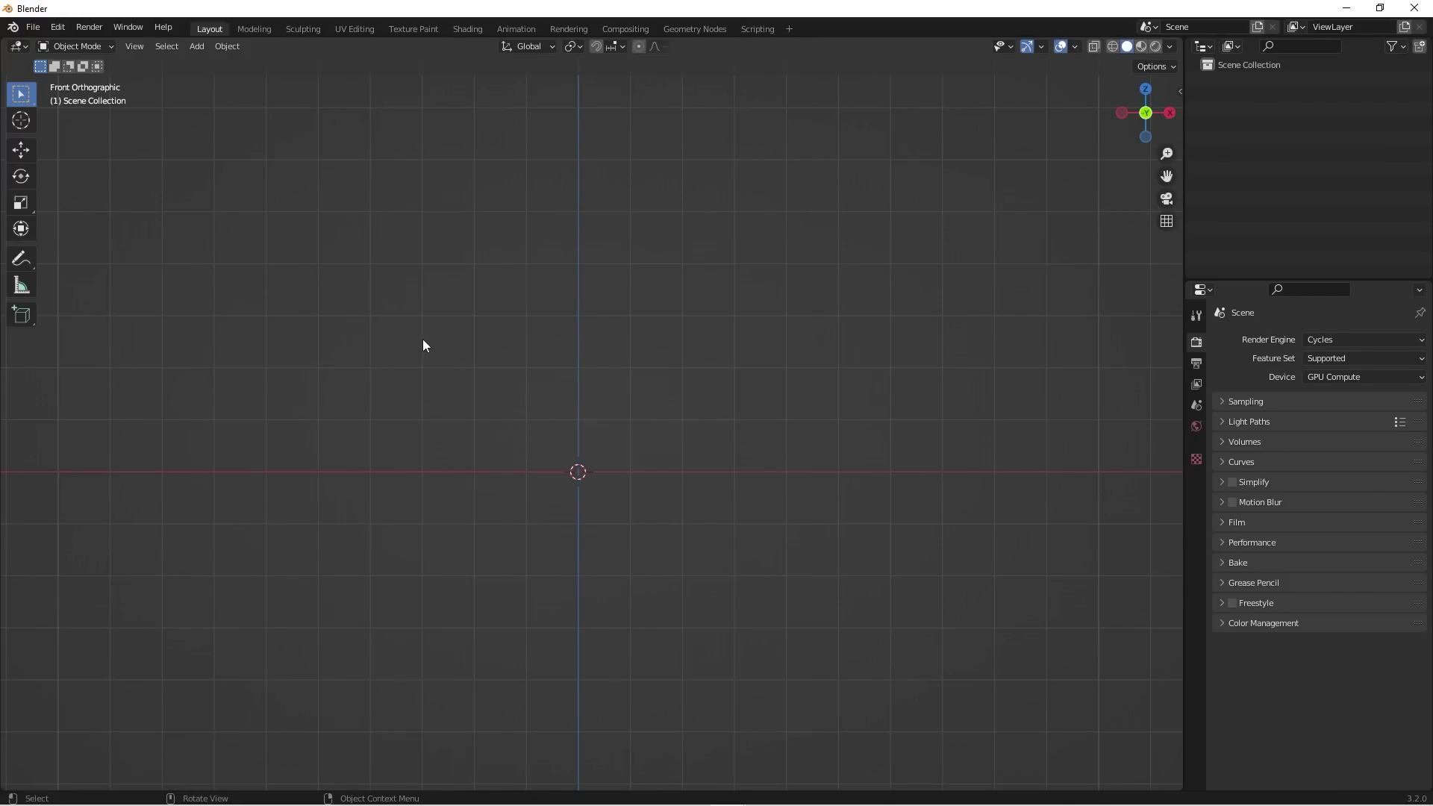
Step: Add a UV sphere mesh at the world origin
key(shift+a)
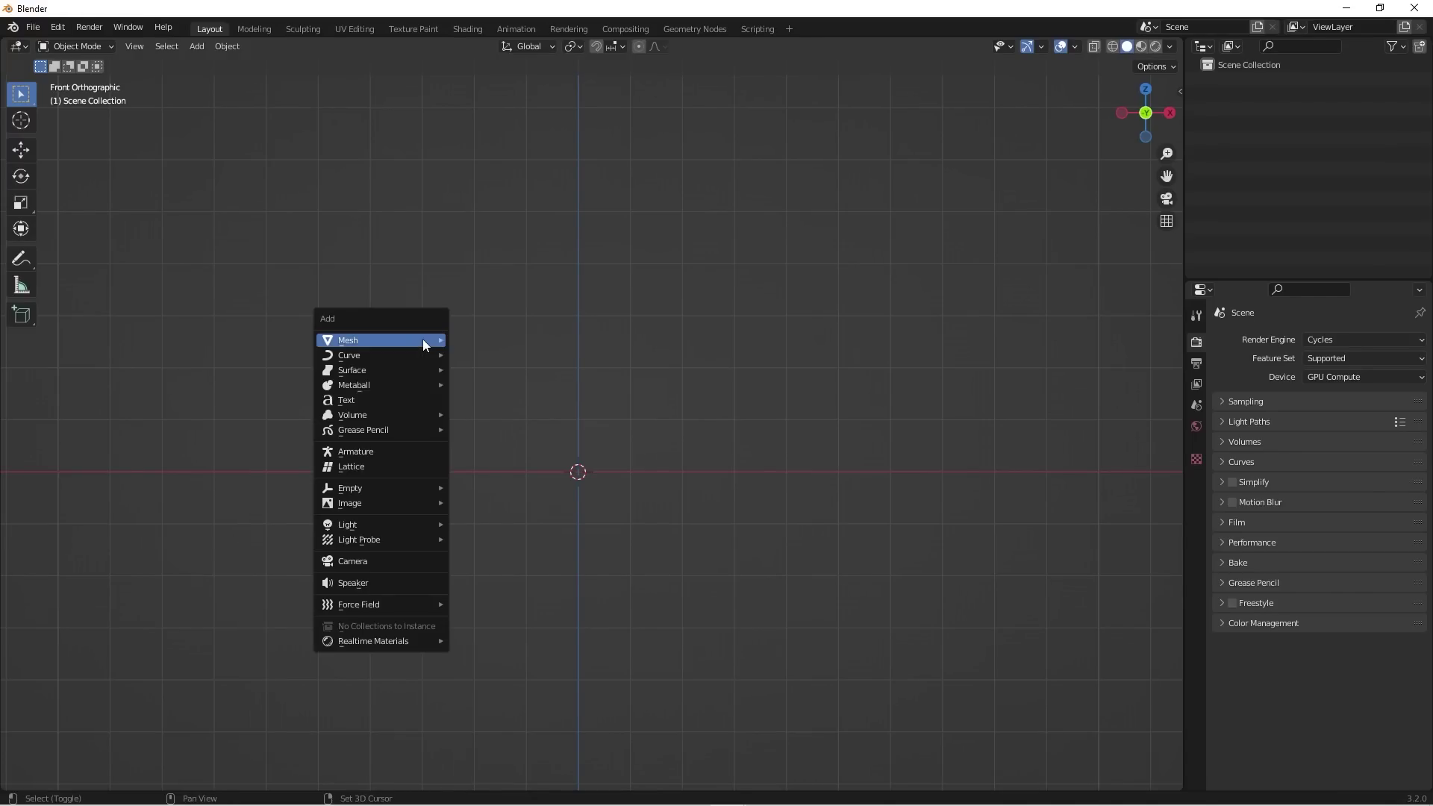
mouse_move(423, 340)
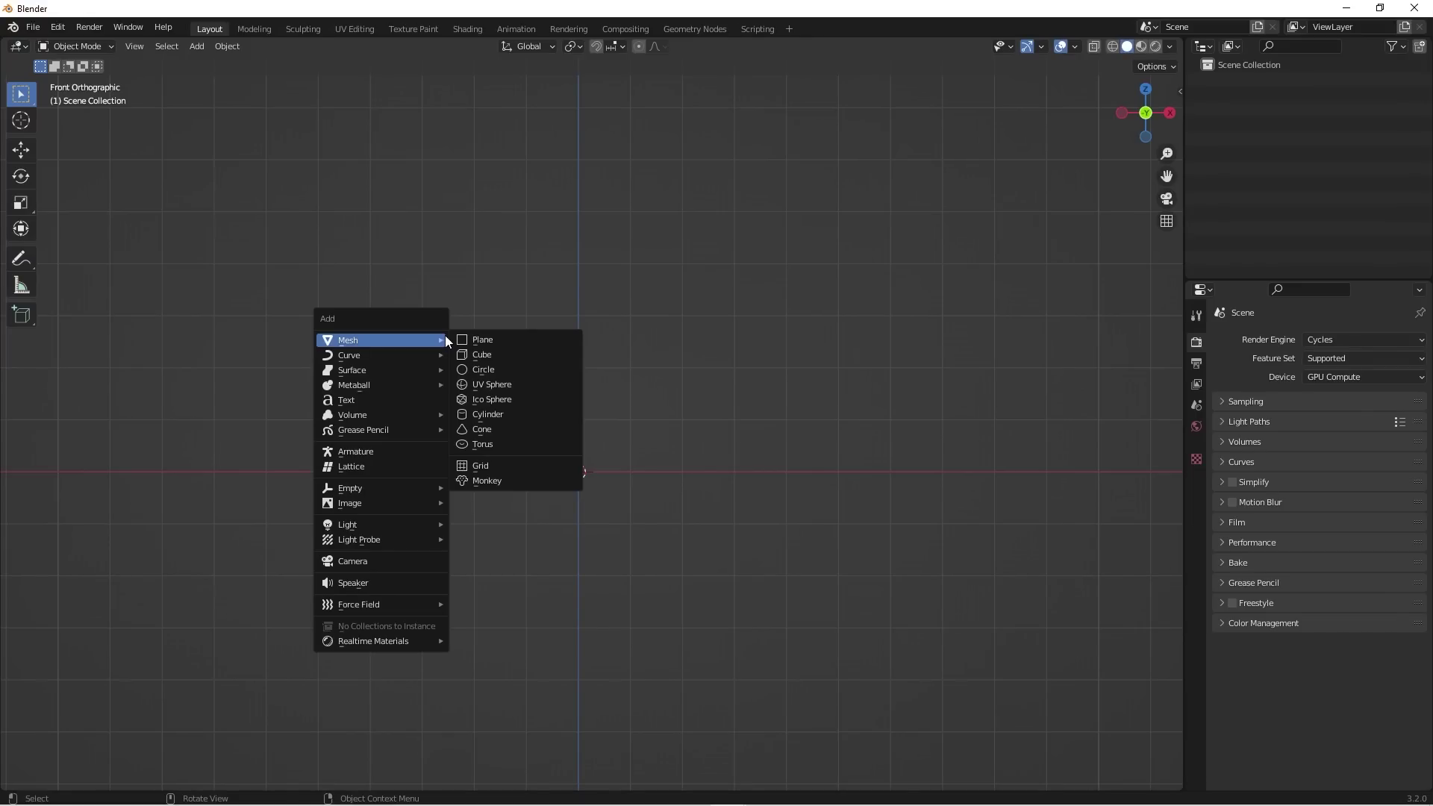
click(517, 383)
scroll(570, 481, up, 4)
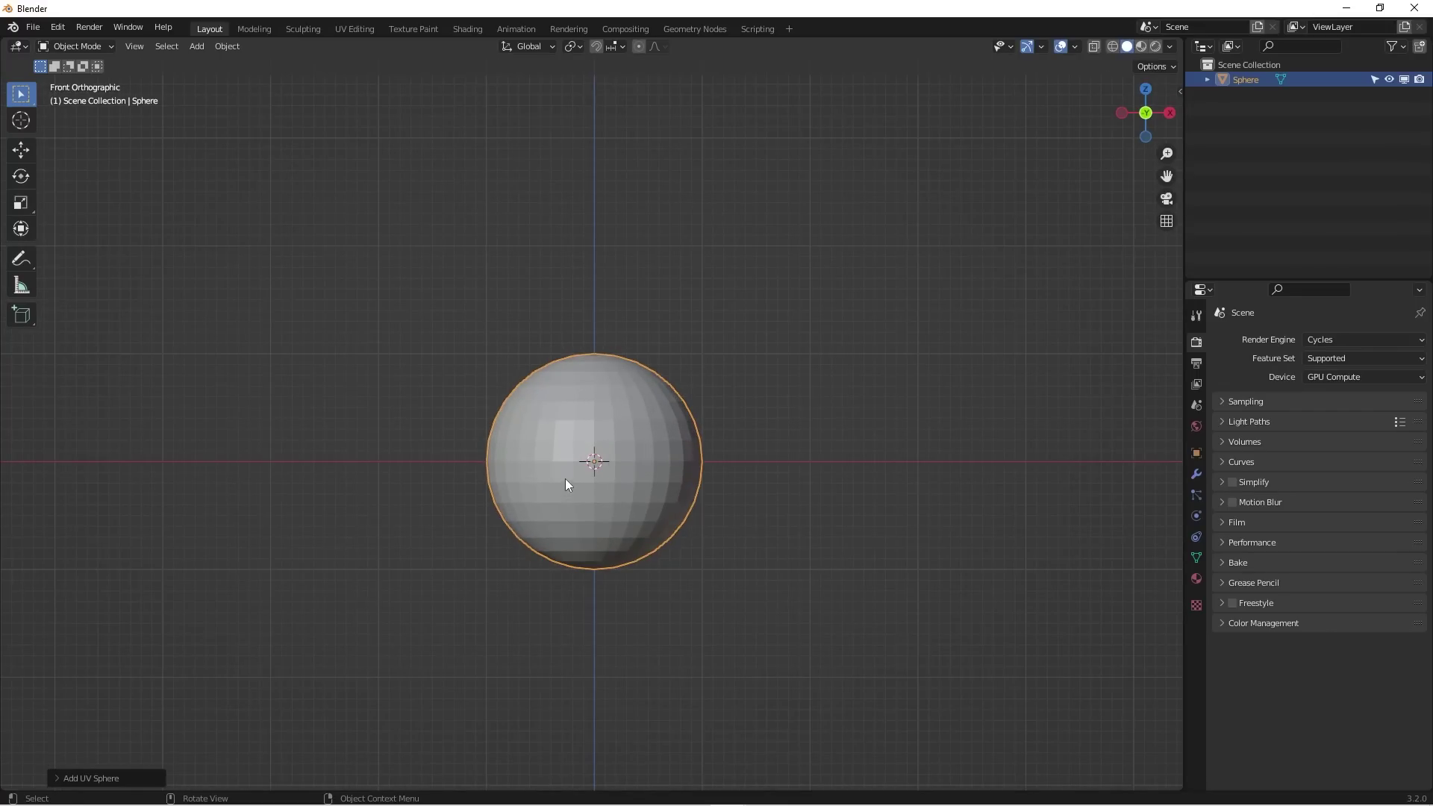
shift+middle_drag(570, 466, 626, 377)
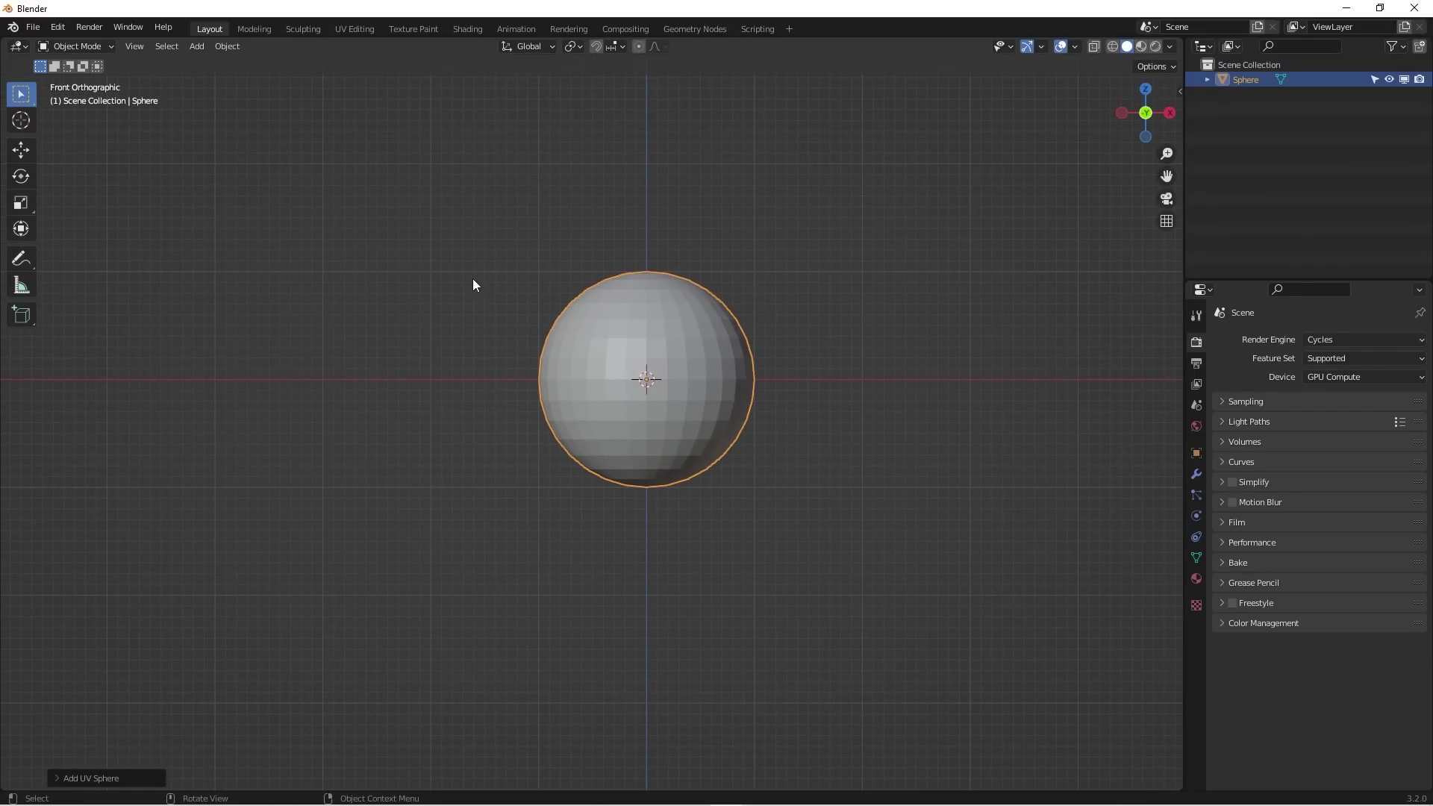
Step: Add an empty volume object and give it a Mesh to Volume modifier that uses the sphere as its source object
key(shift+a)
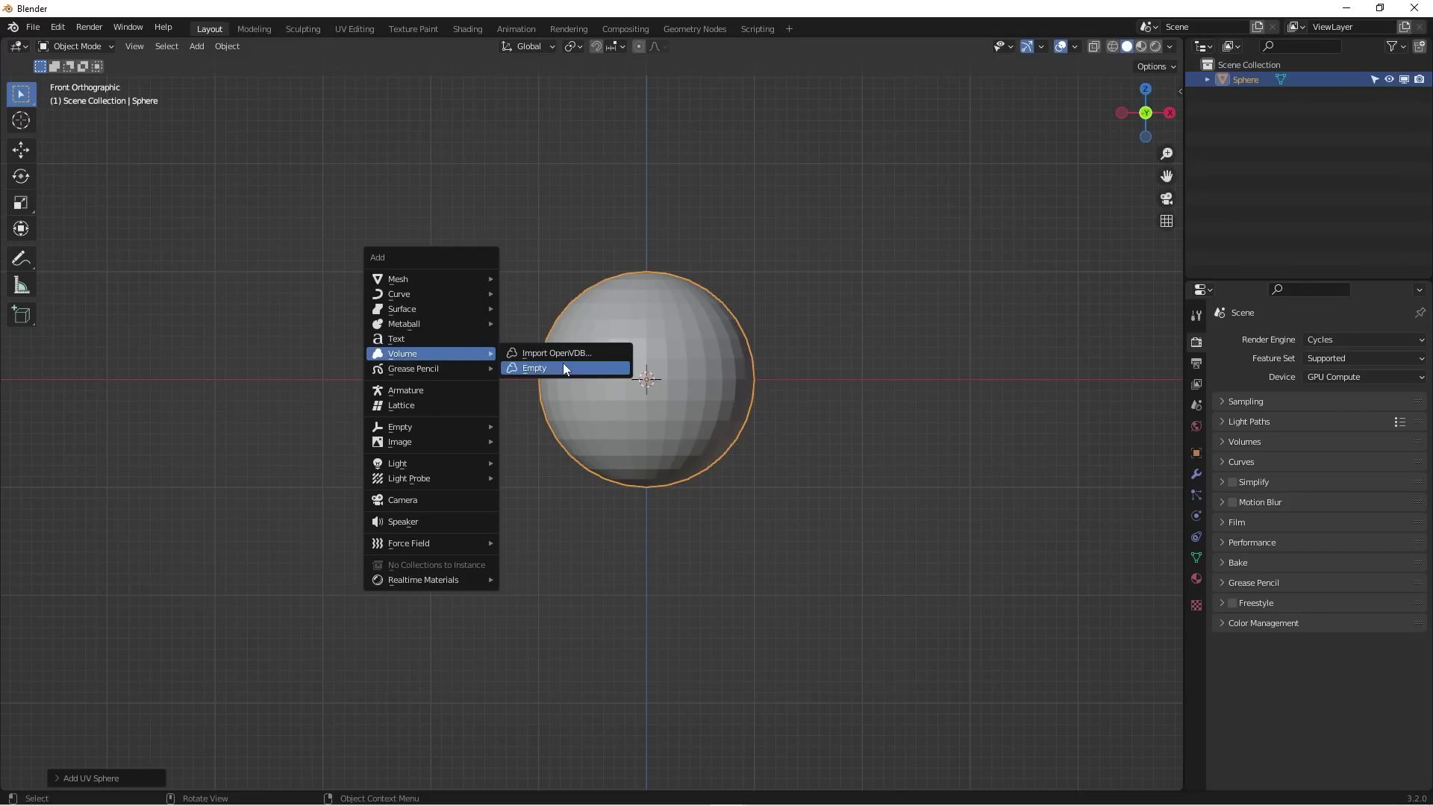
click(563, 368)
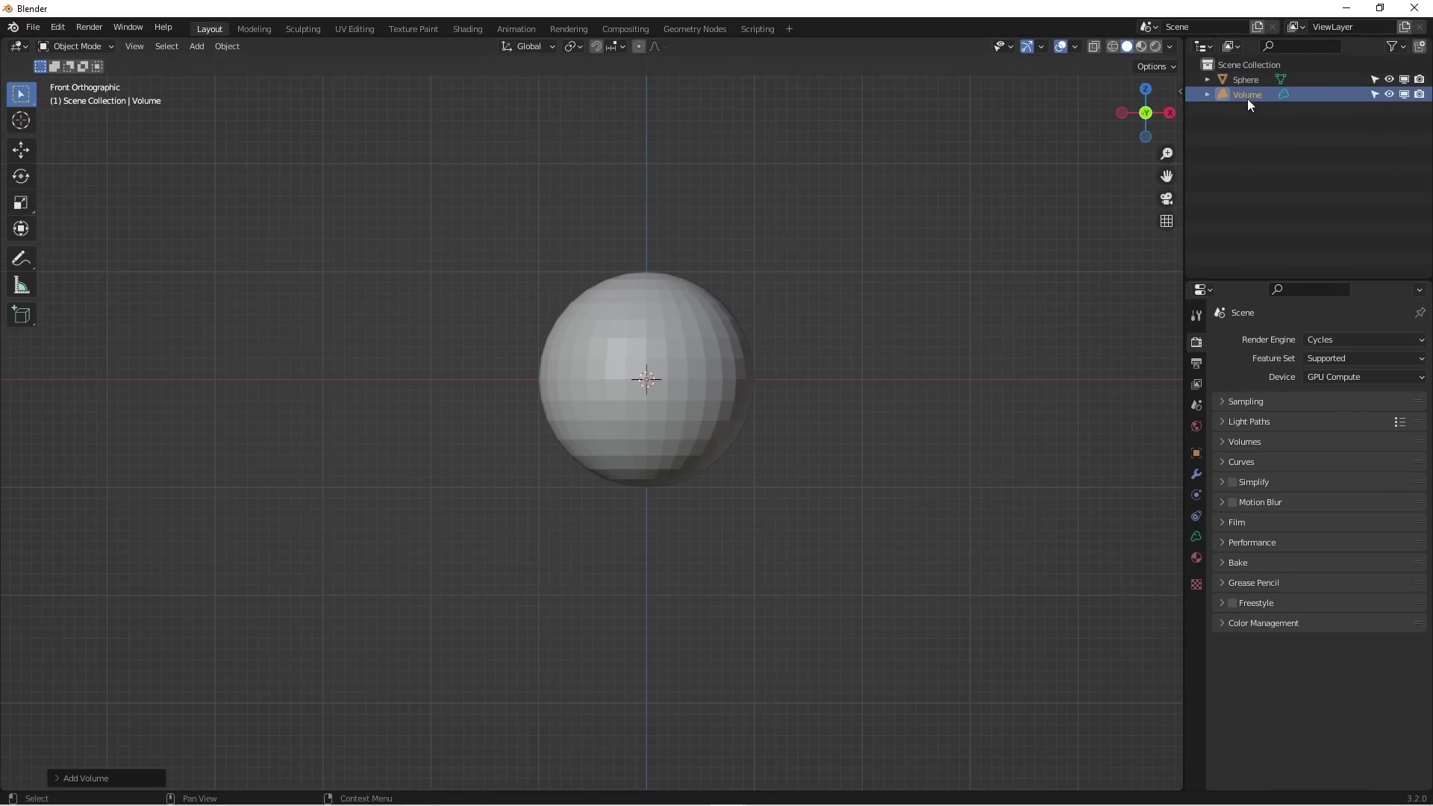
click(1197, 474)
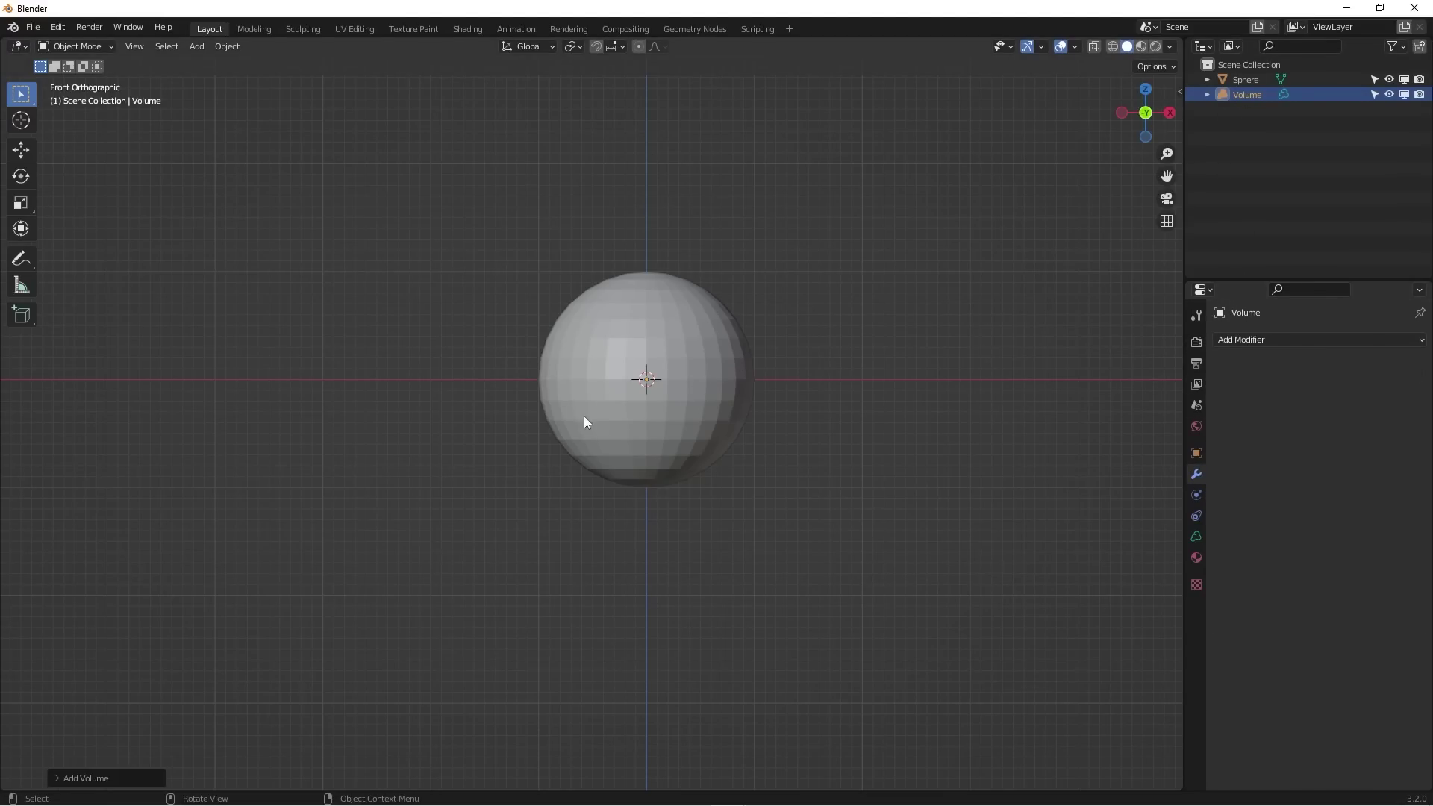
click(1245, 342)
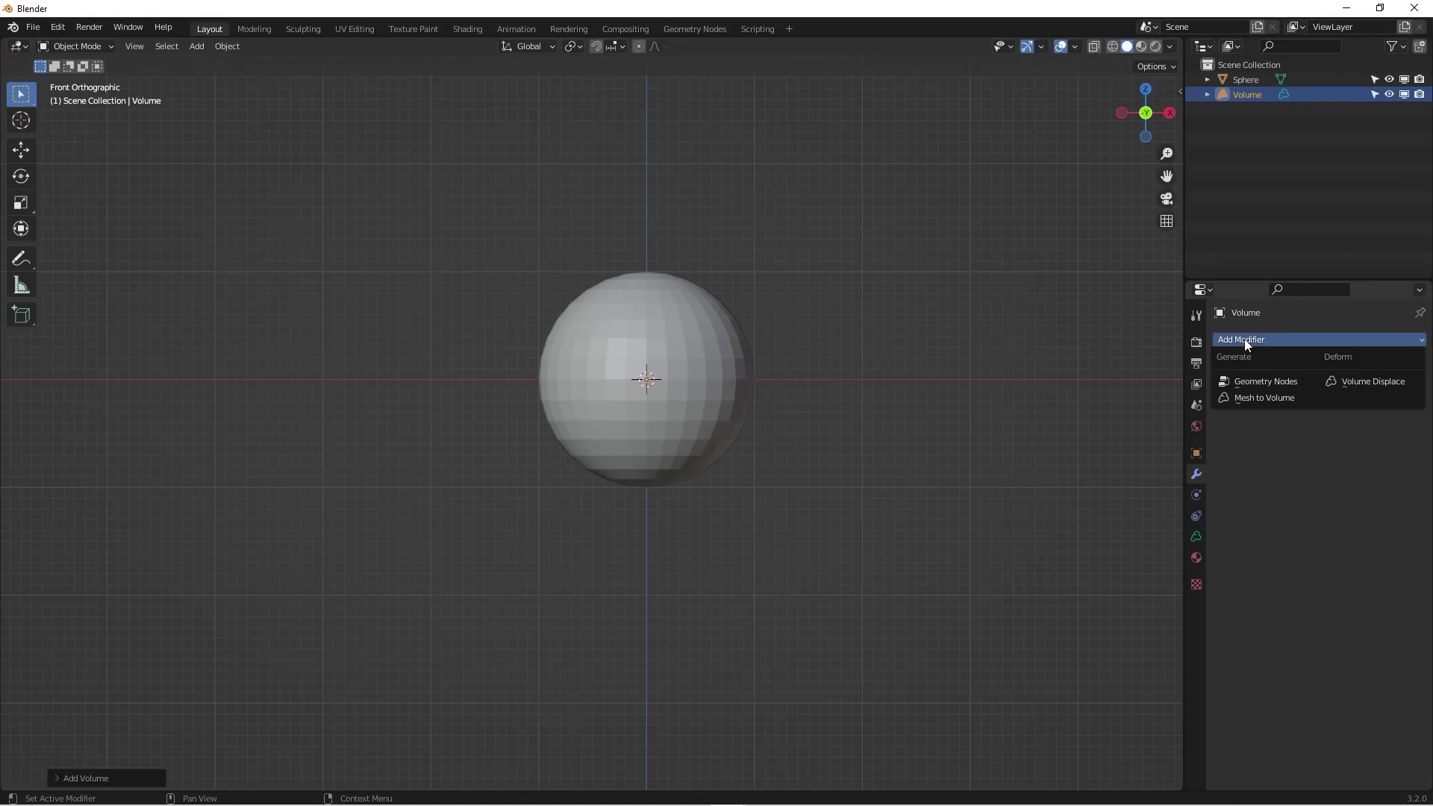
click(1255, 399)
click(1398, 386)
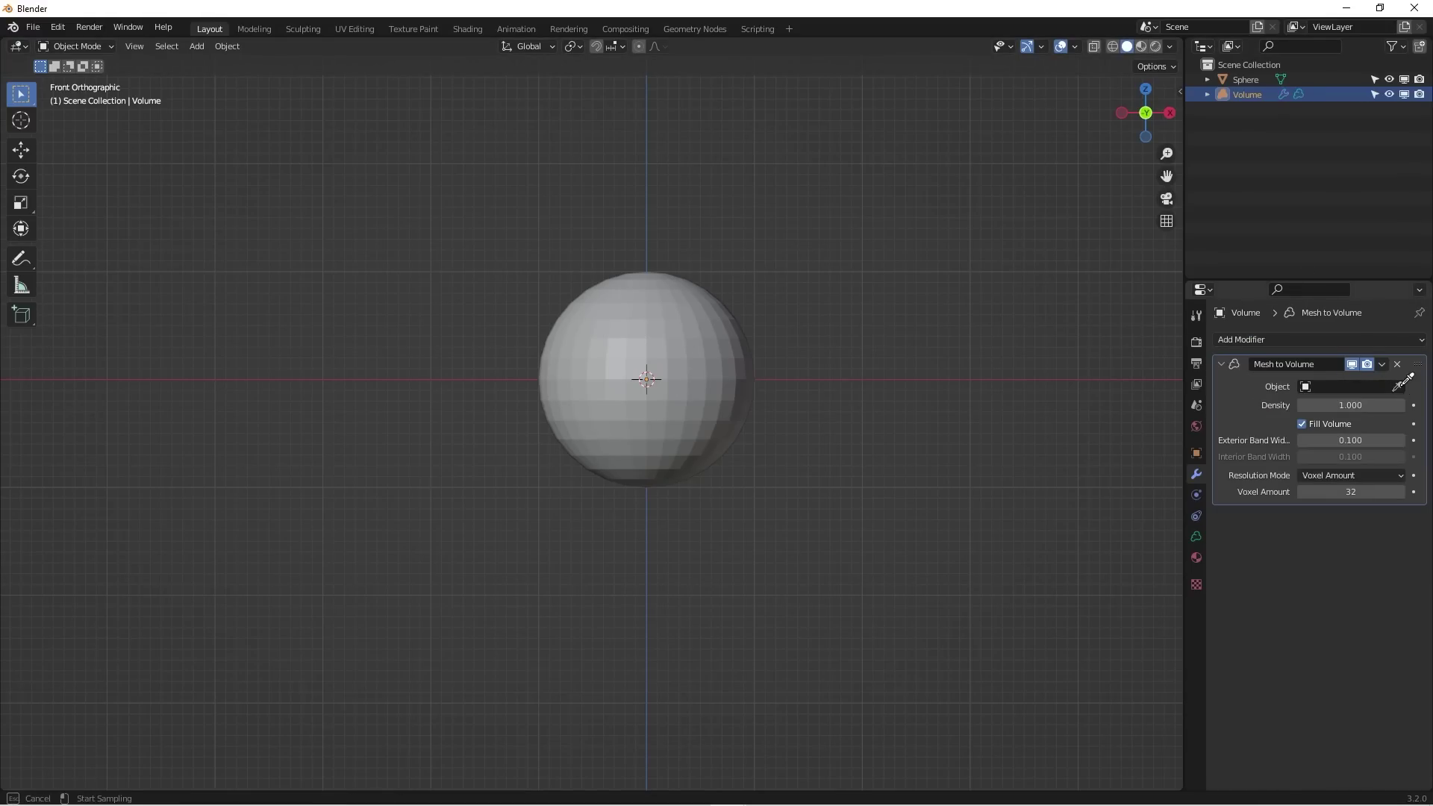
click(681, 314)
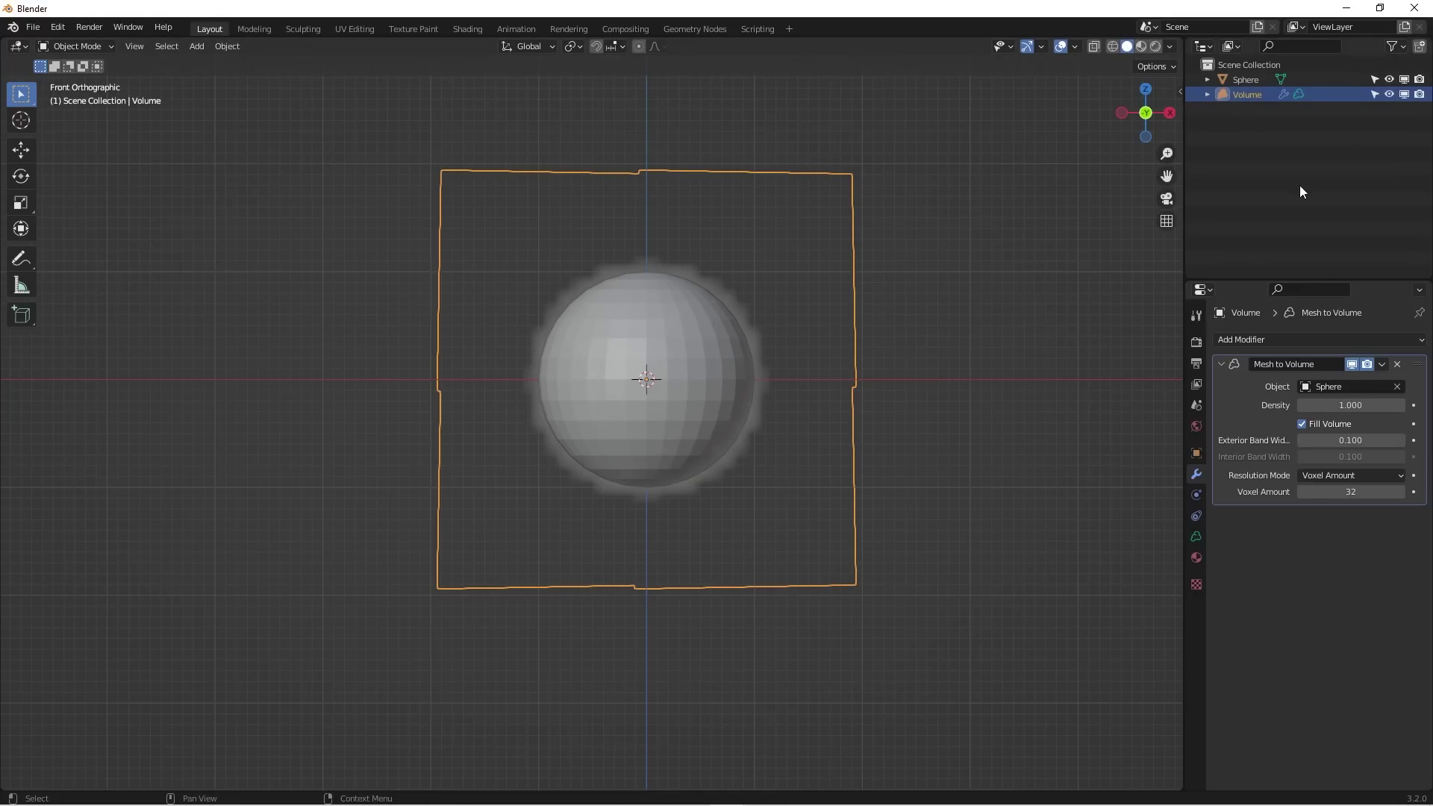
Step: Temporarily hide the sphere to inspect the generated volume alone, and show the sphere again
click(1389, 78)
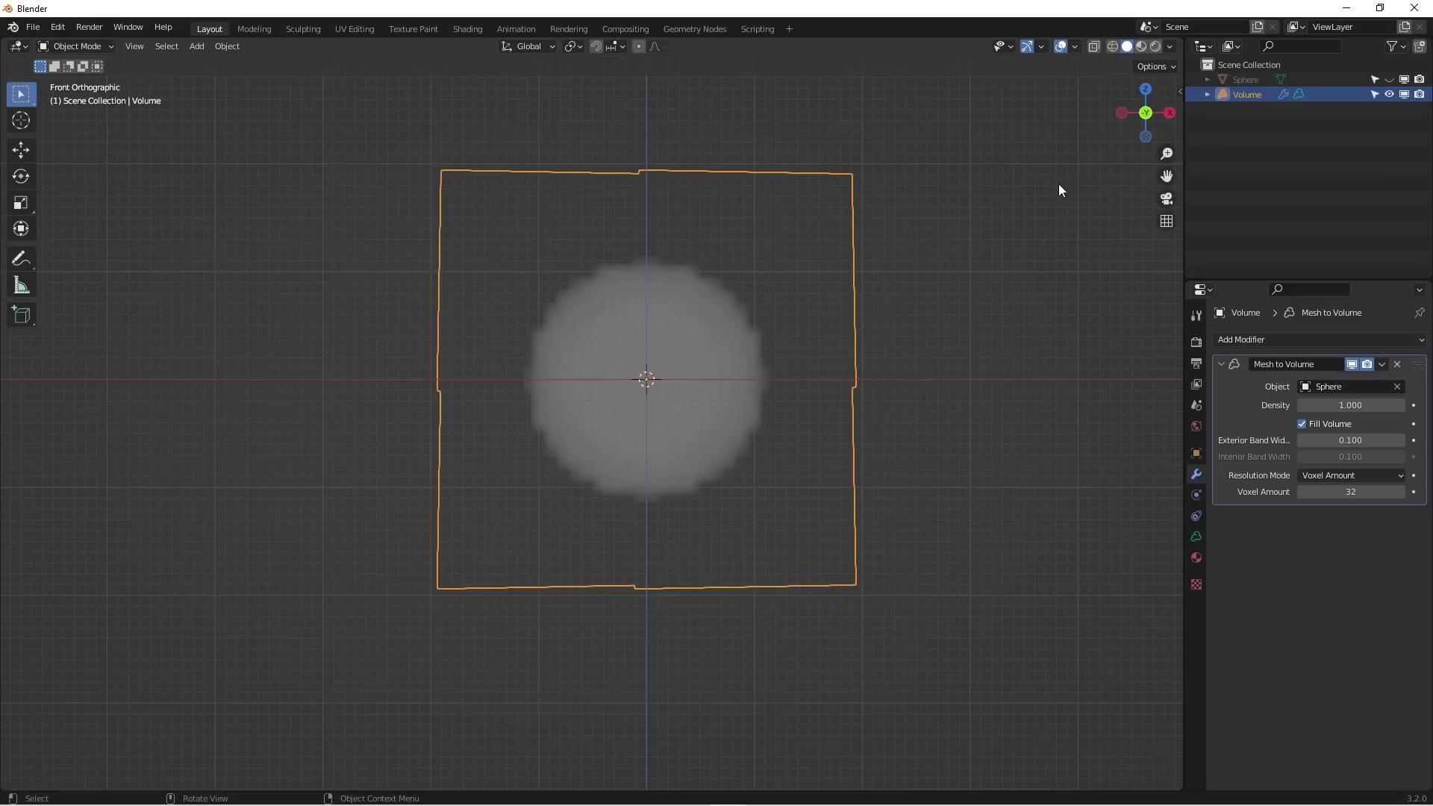
click(1390, 80)
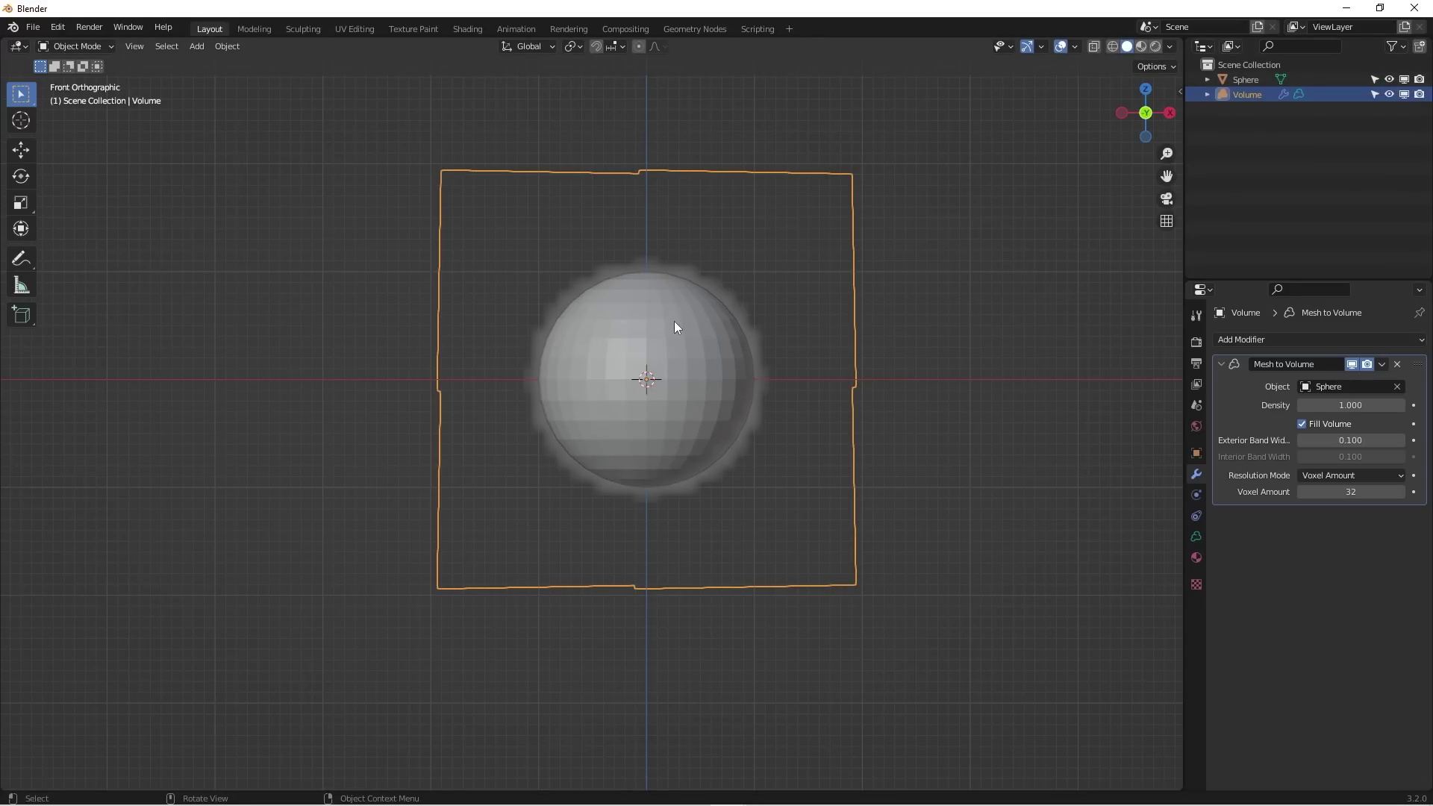
Step: Flatten the sphere along the global Z axis to slightly less than half its height
click(1242, 80)
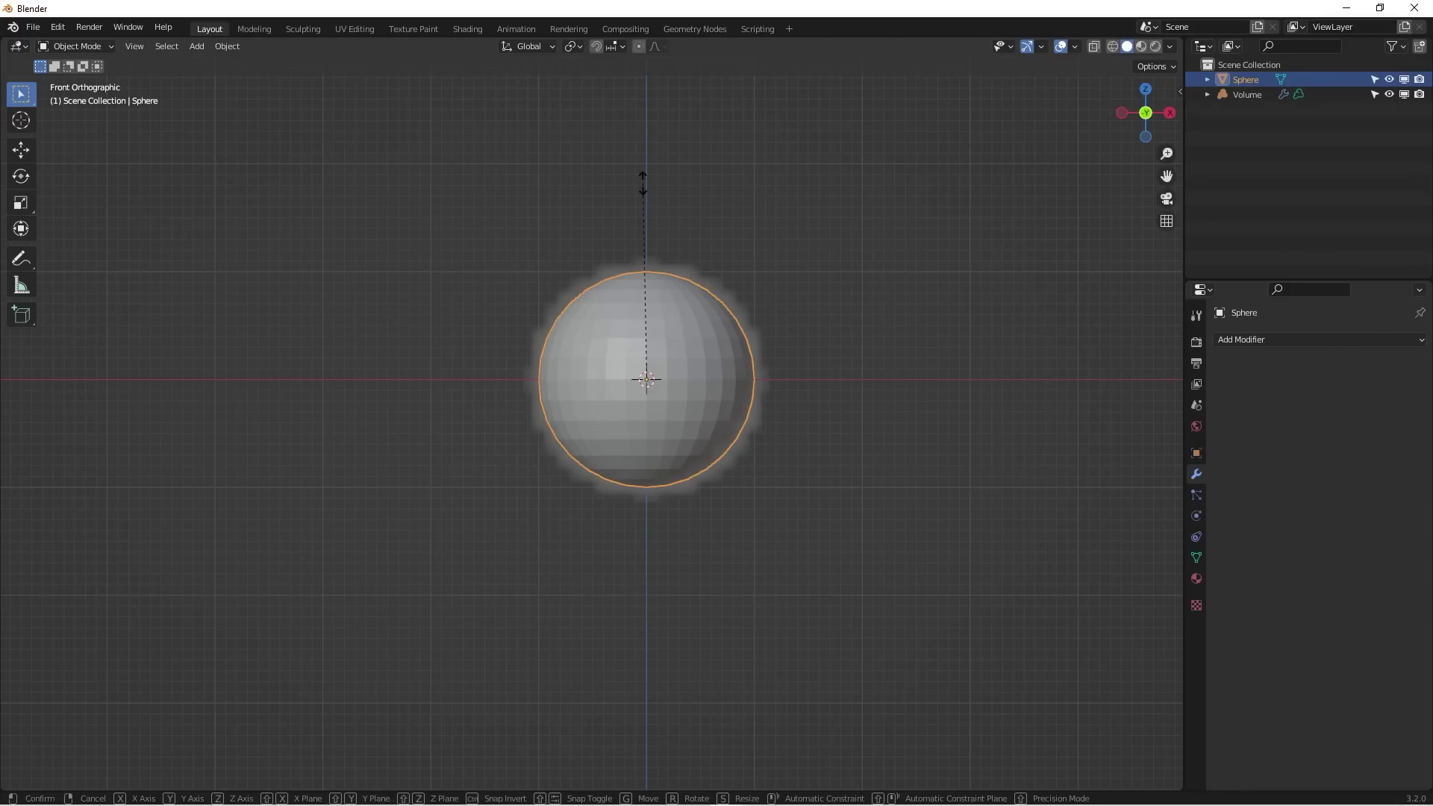
key(s)
key(z)
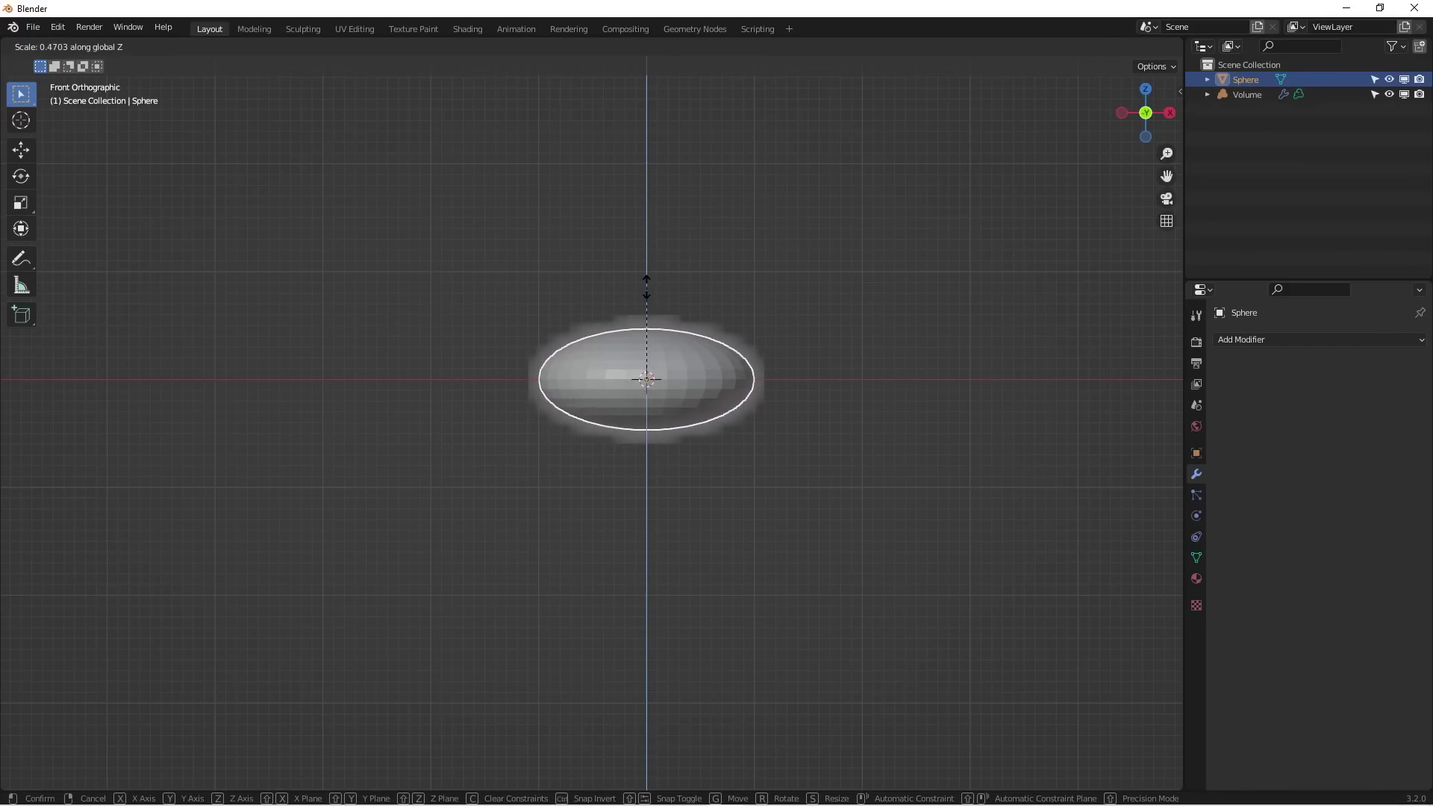
click(656, 298)
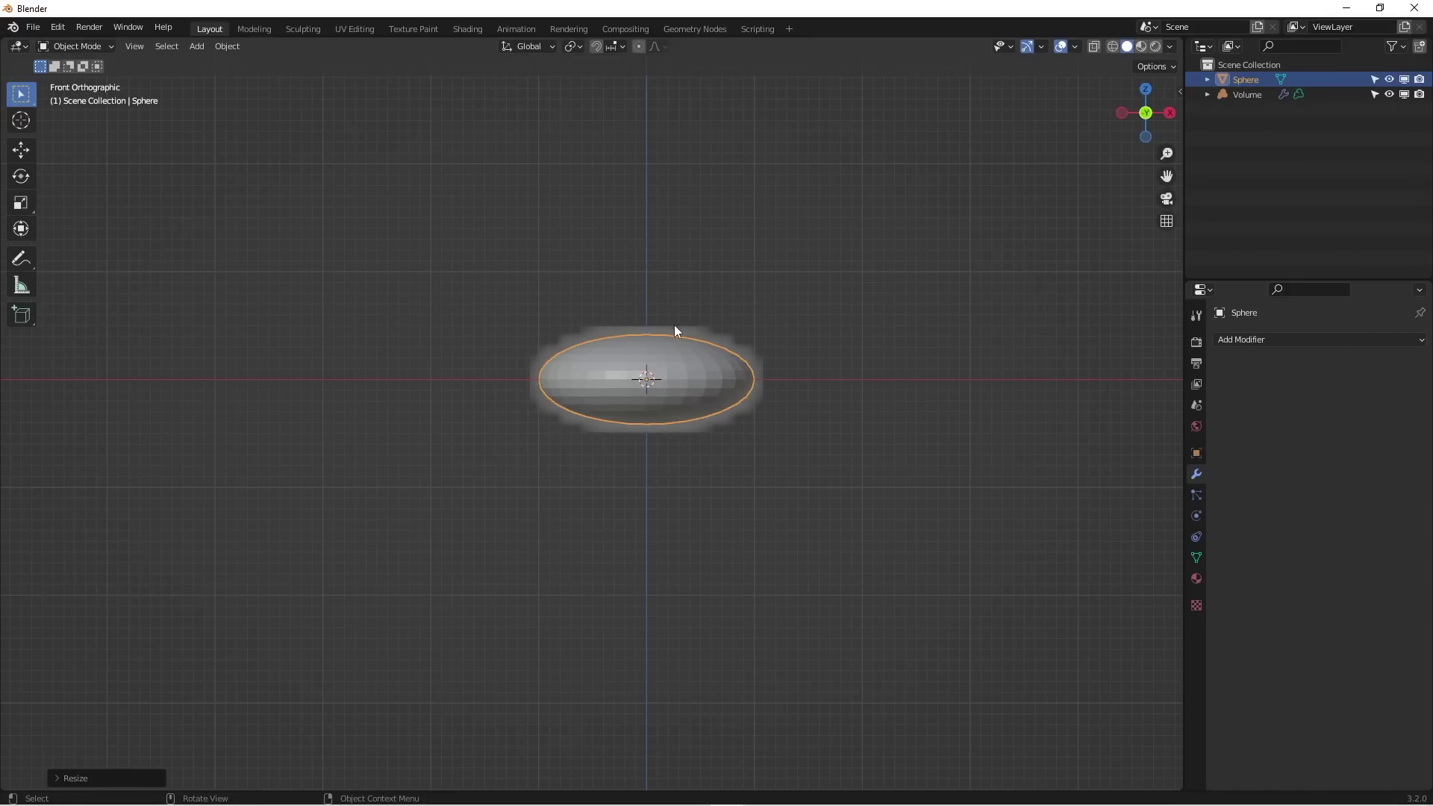
Step: From the top view, narrow the sphere along the Y axis to about half its depth, and return to the front view
key(KP_7)
key(s)
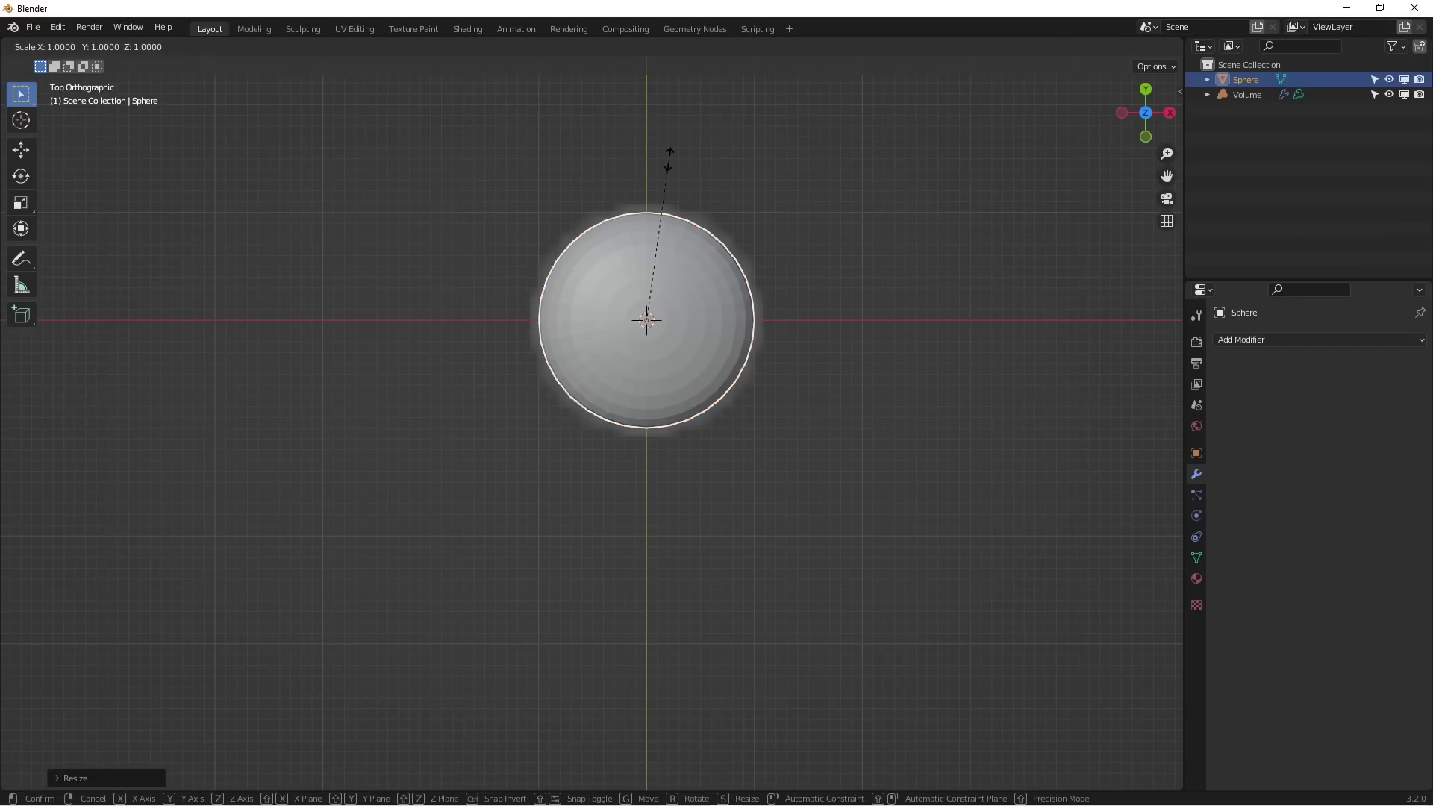
key(y)
click(655, 242)
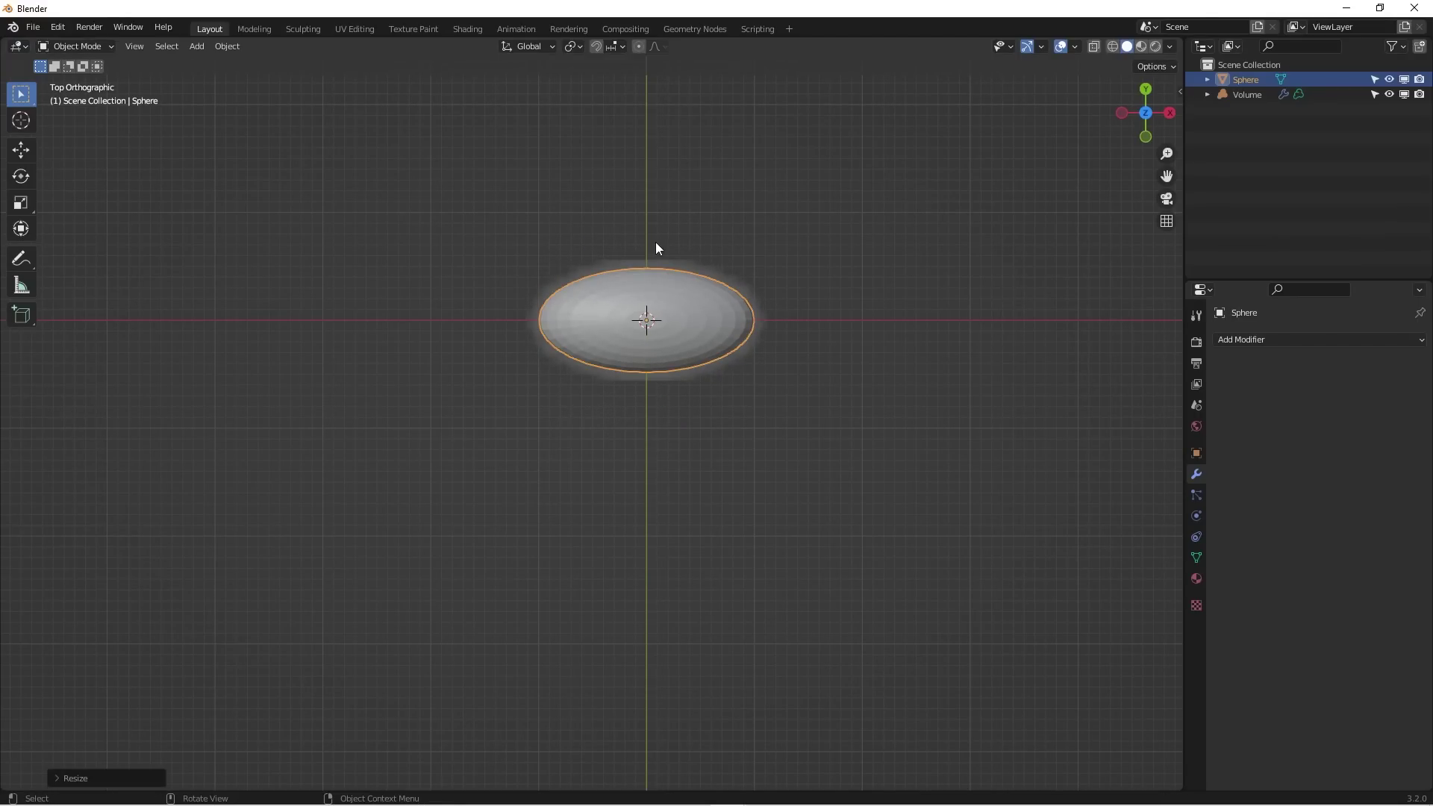
key(KP_1)
key(s)
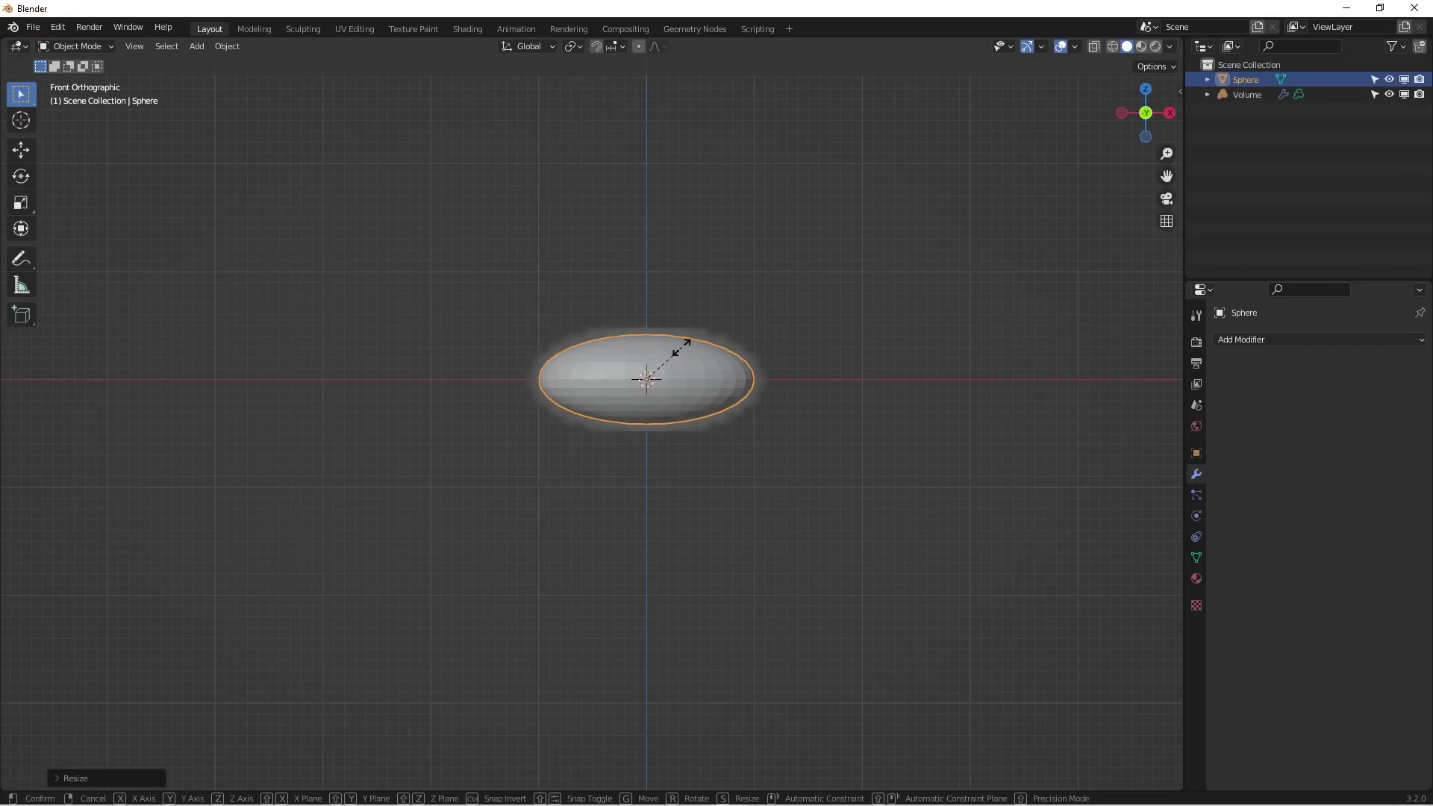
key(z)
key(Escape)
Step: Stretch the flattened sphere along the X axis to about 1.25 times its width
key(s)
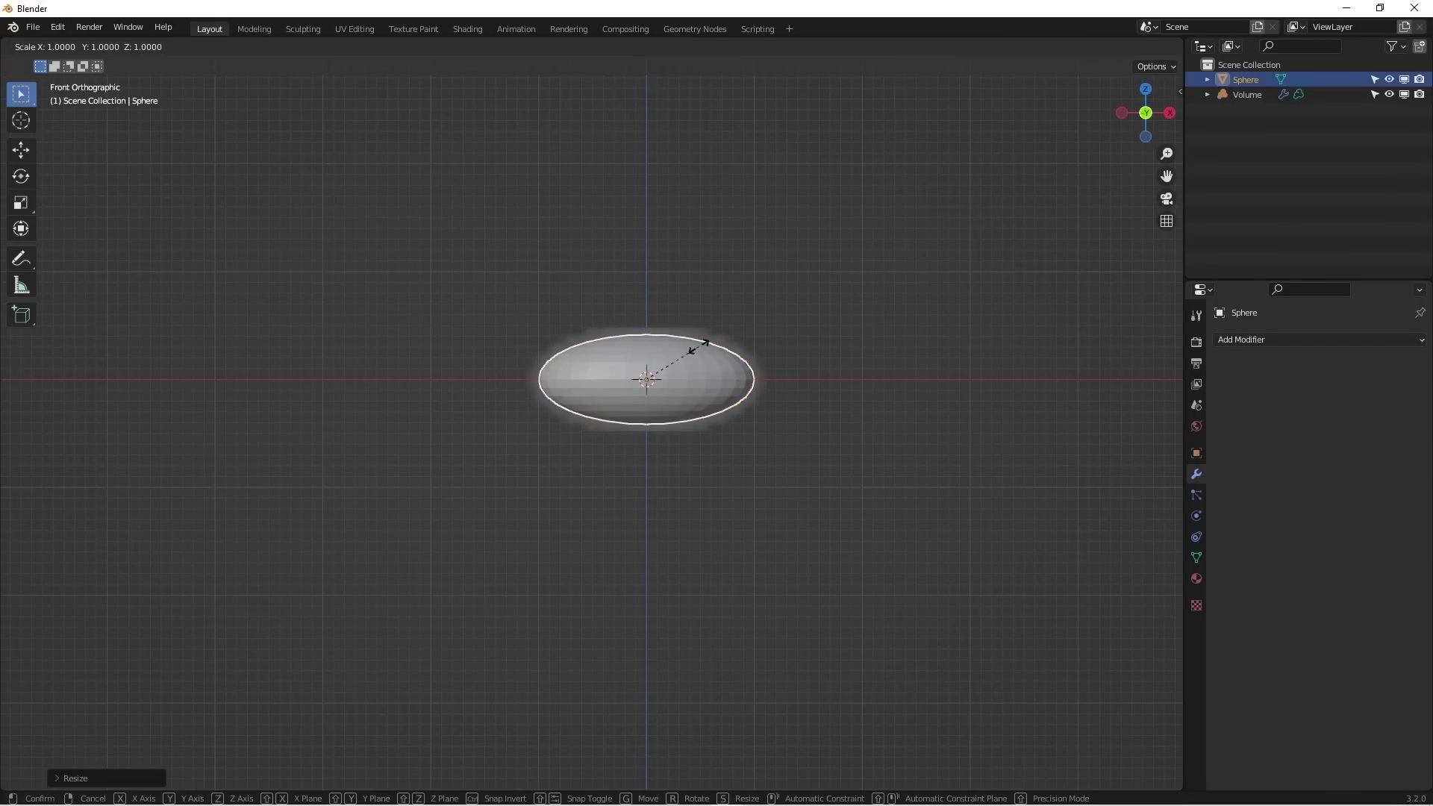
key(x)
click(730, 329)
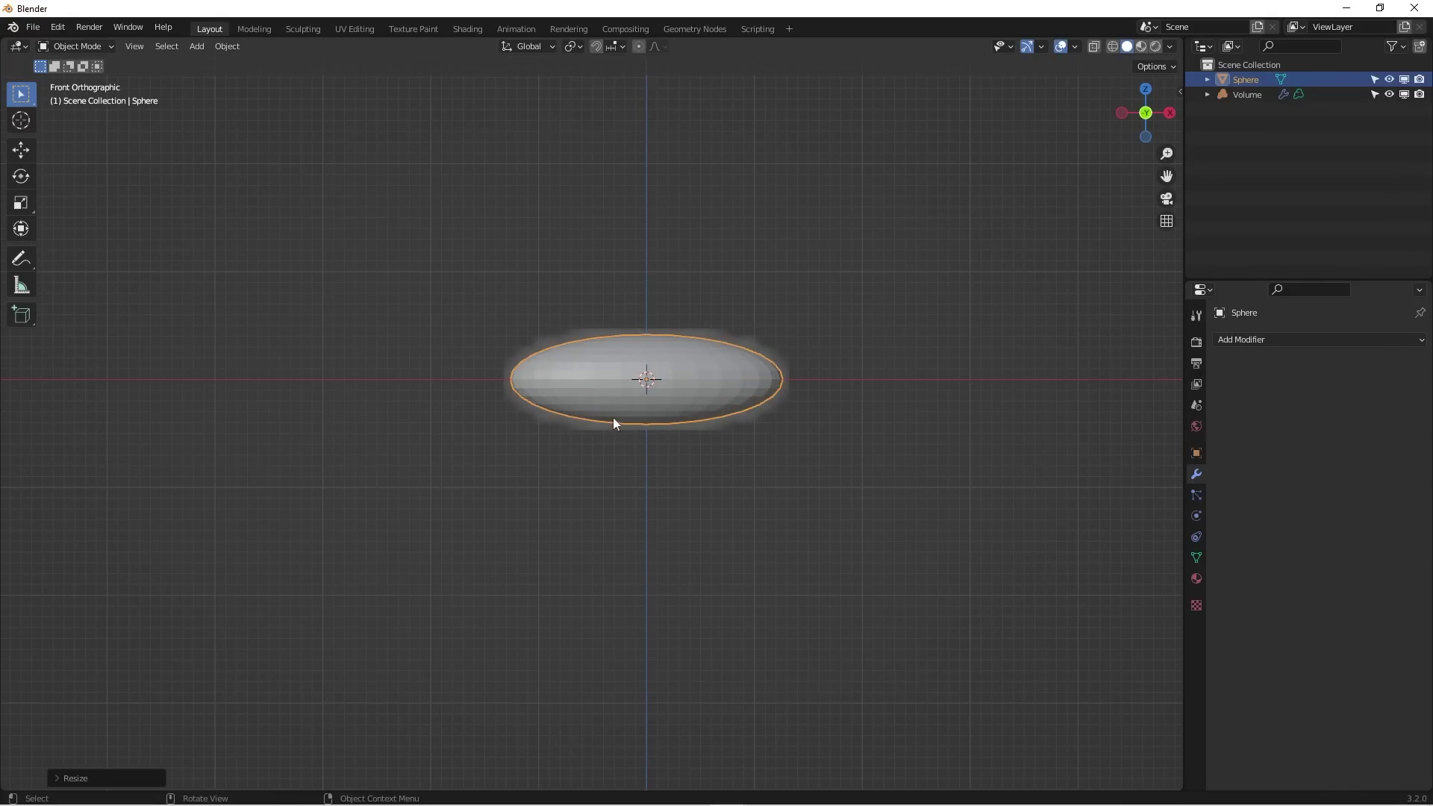
Step: Set the voxel amount of the volume's Mesh to Volume modifier to 265
scroll(572, 328, up, 3)
shift+middle_drag(652, 347, 626, 314)
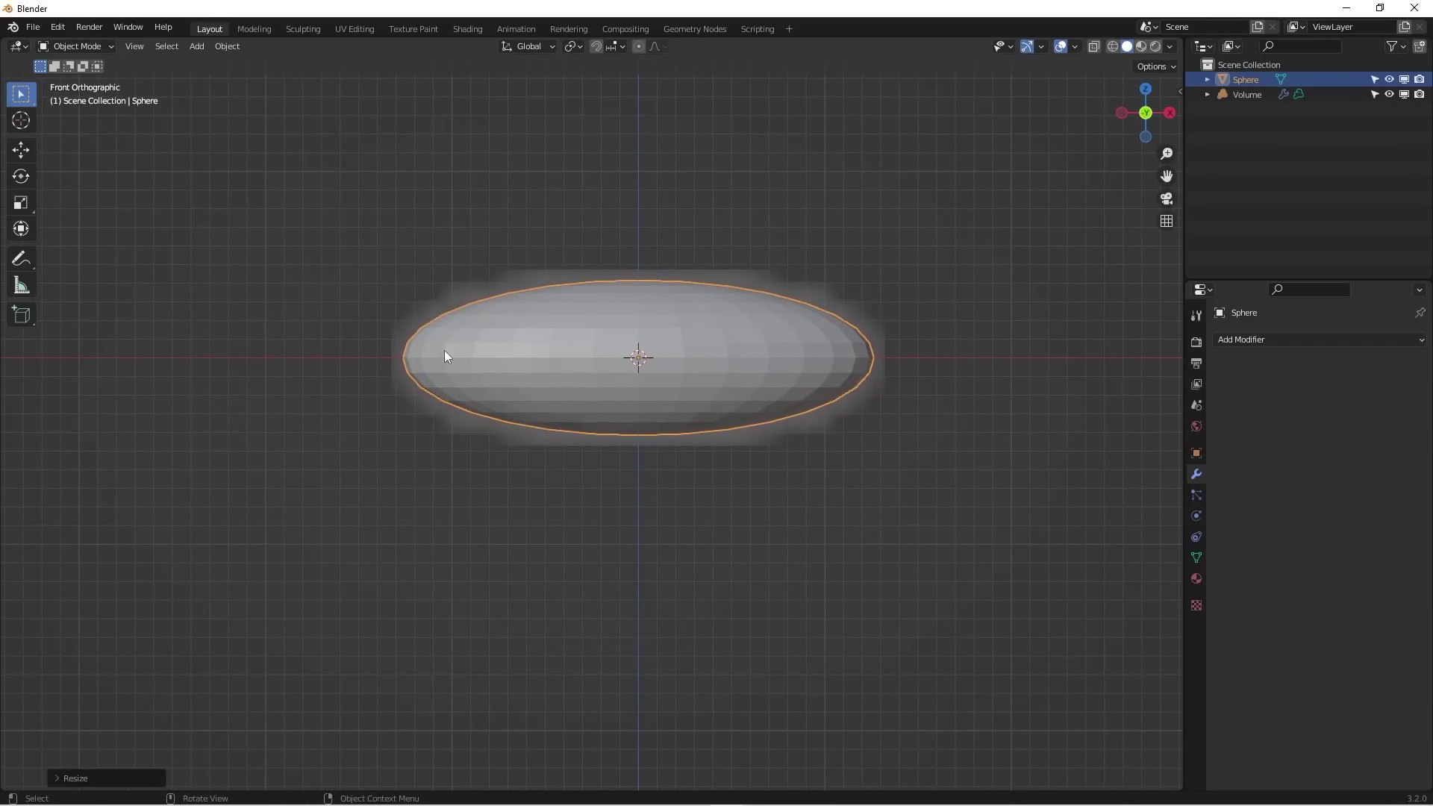
shift+middle_drag(733, 339, 680, 403)
scroll(603, 361, down, 2)
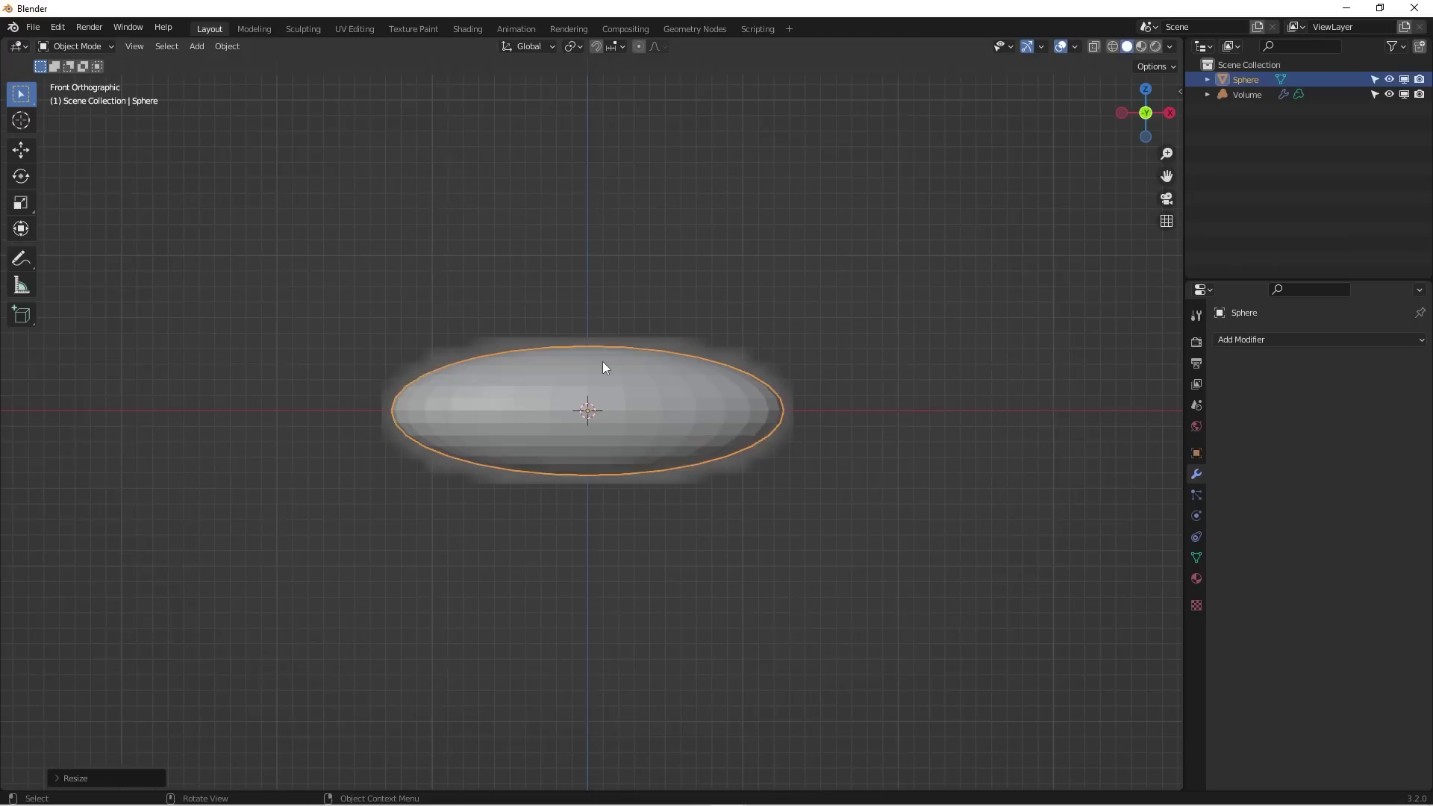
shift+middle_drag(557, 380, 624, 393)
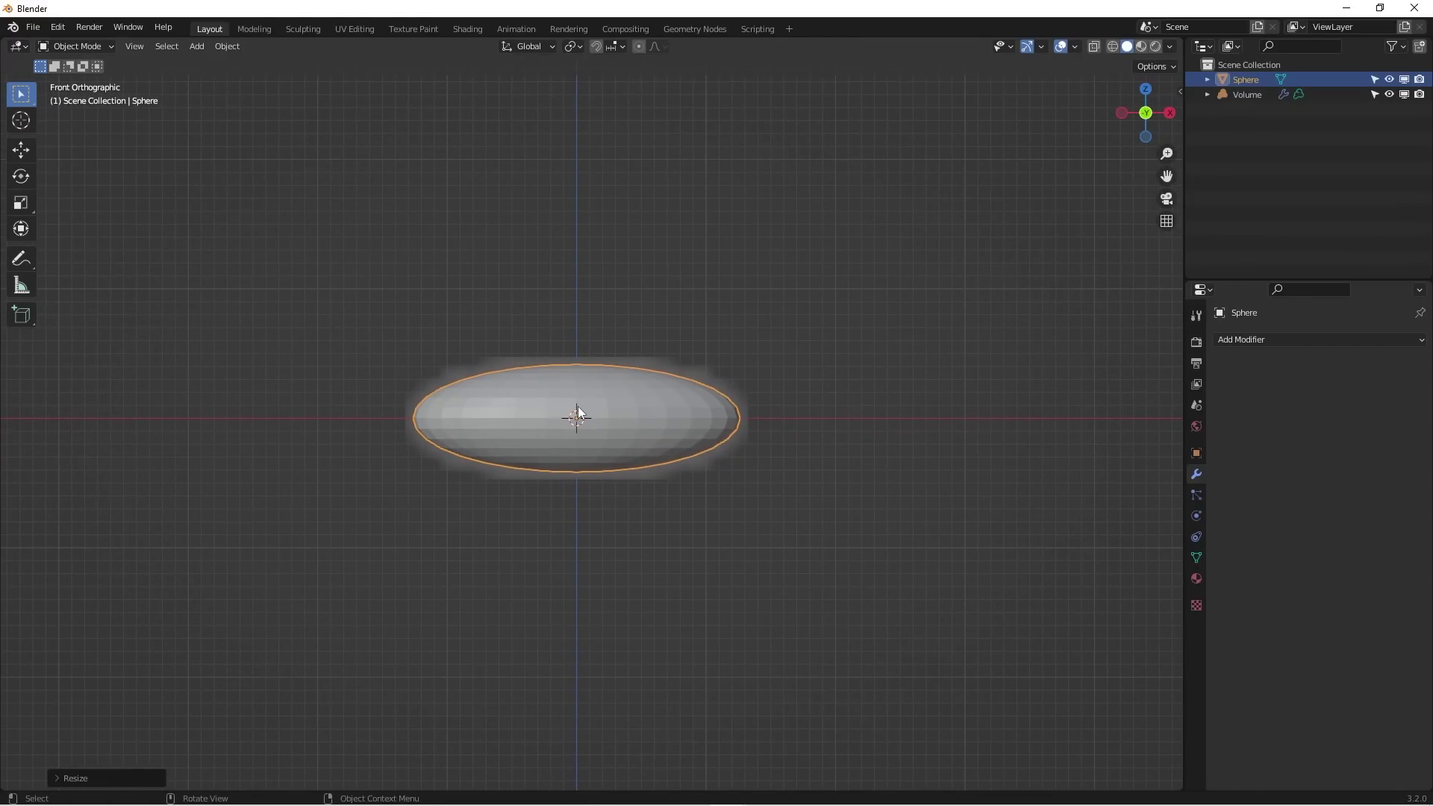
scroll(569, 387, up, 1)
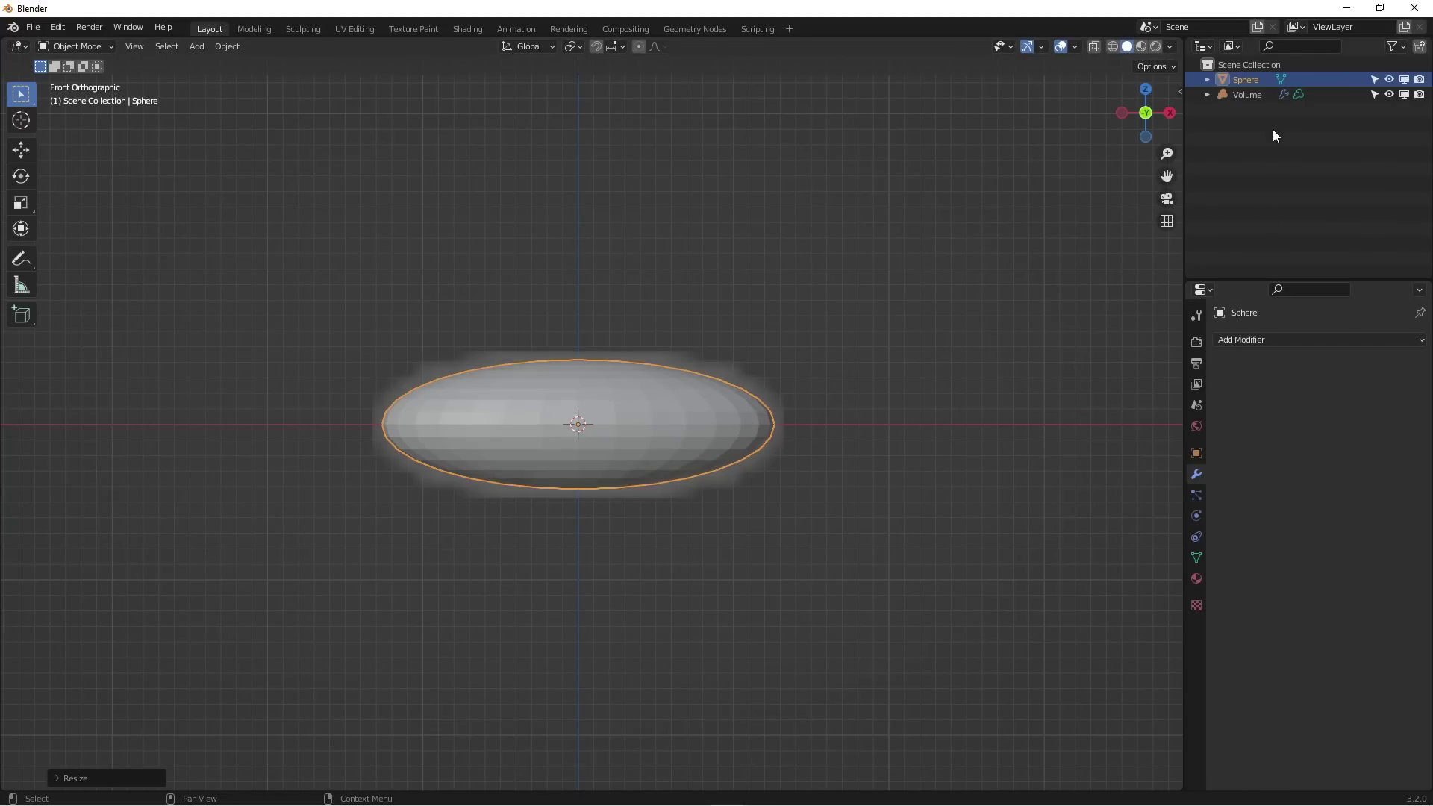
click(1253, 95)
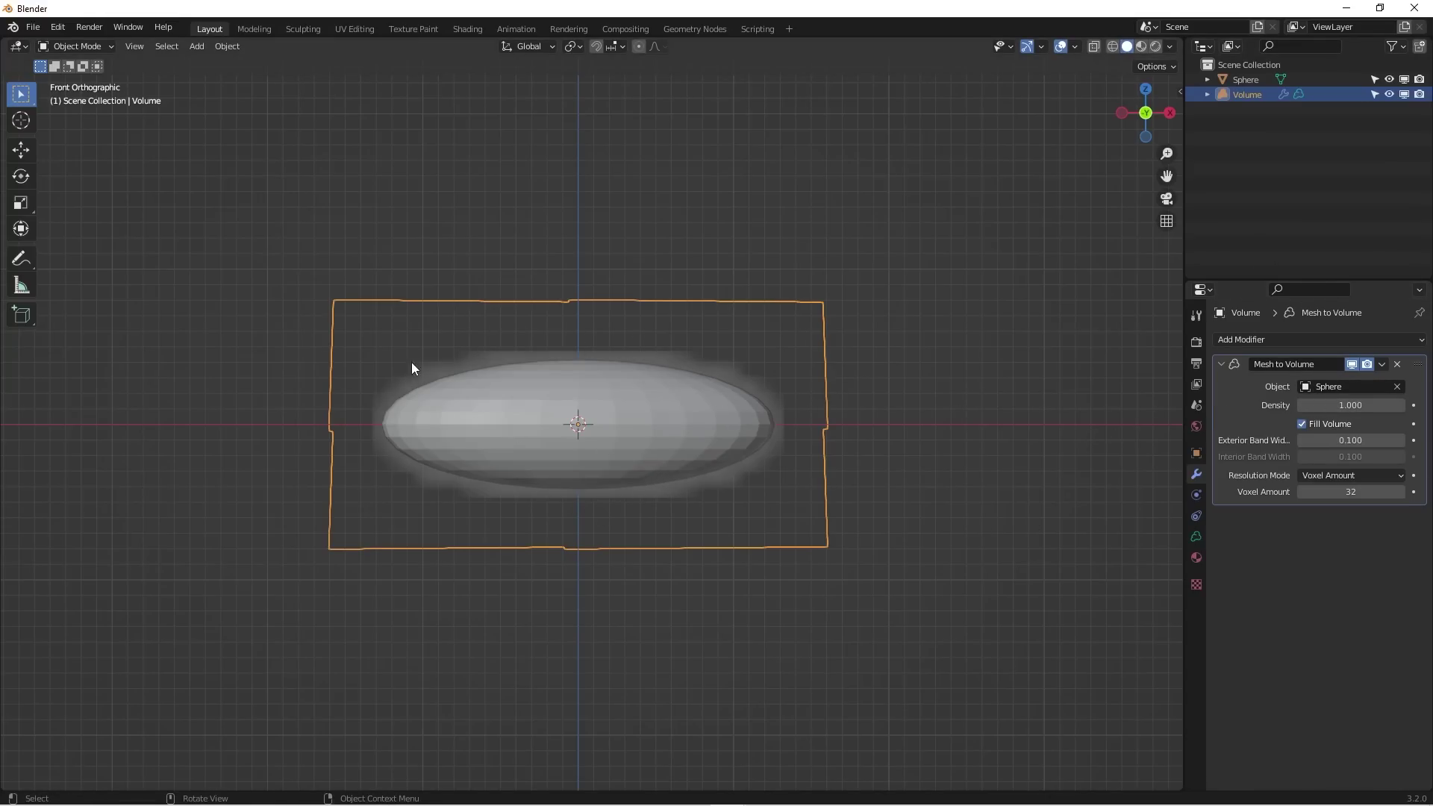
scroll(687, 422, up, 3)
shift+middle_drag(714, 407, 809, 373)
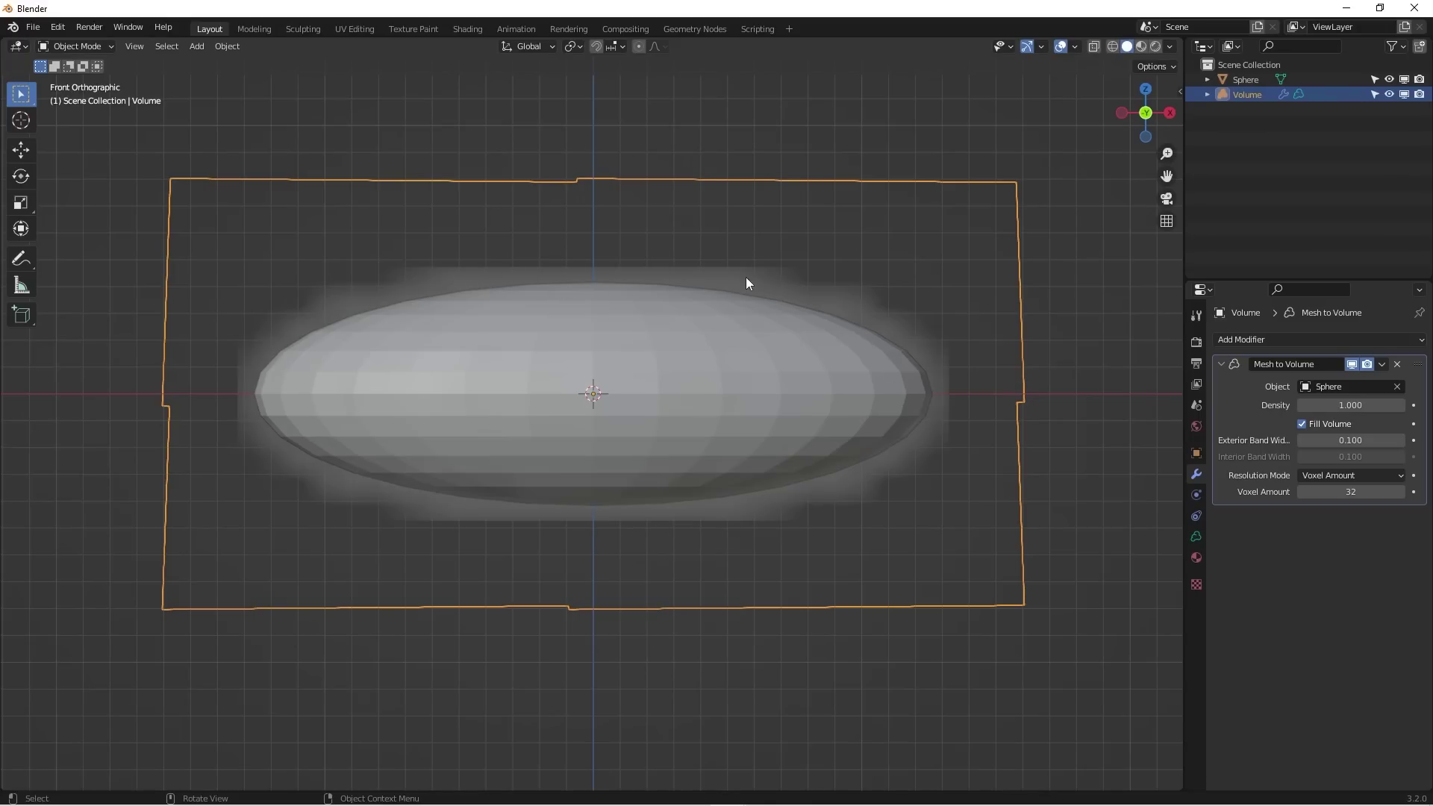
scroll(750, 497, down, 1)
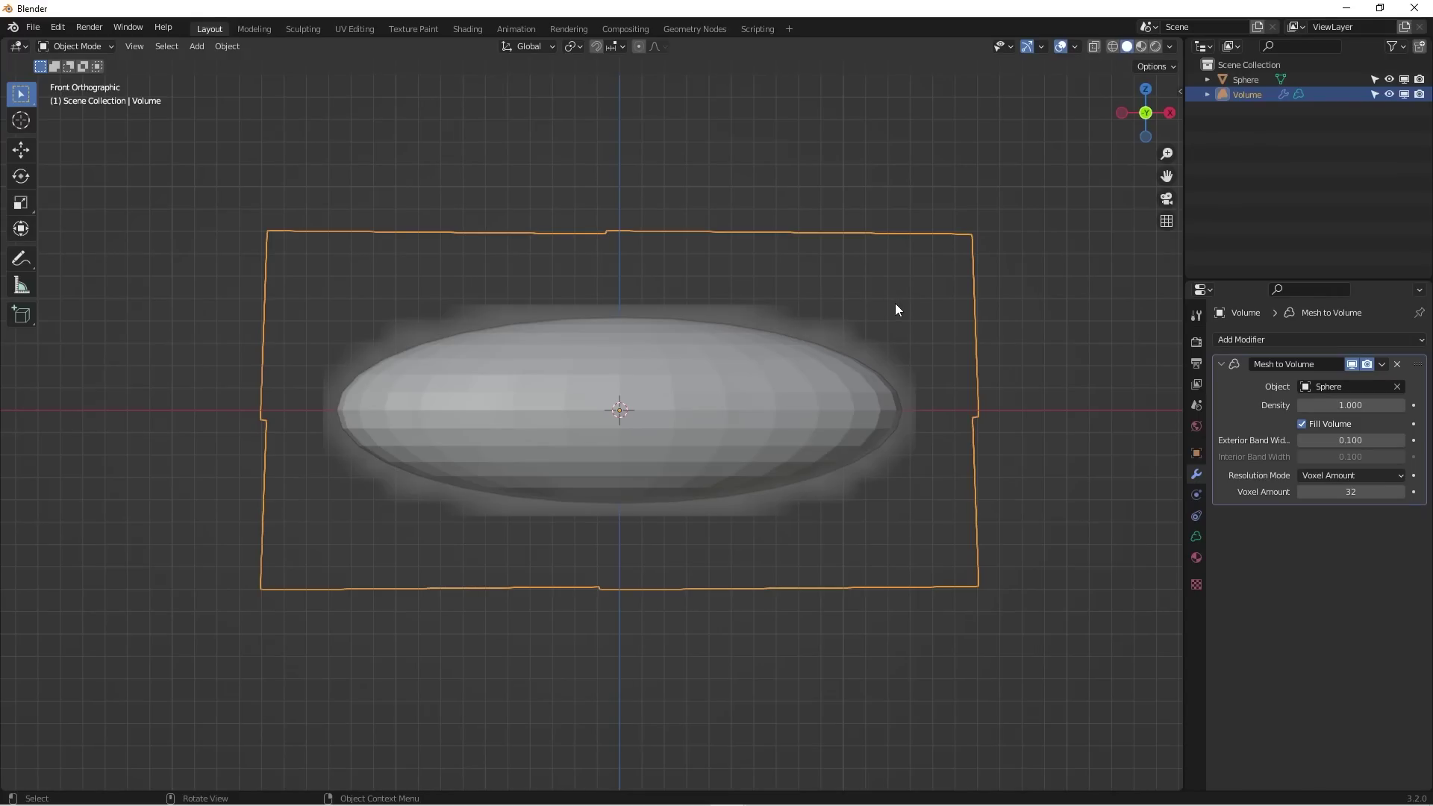
click(1348, 492)
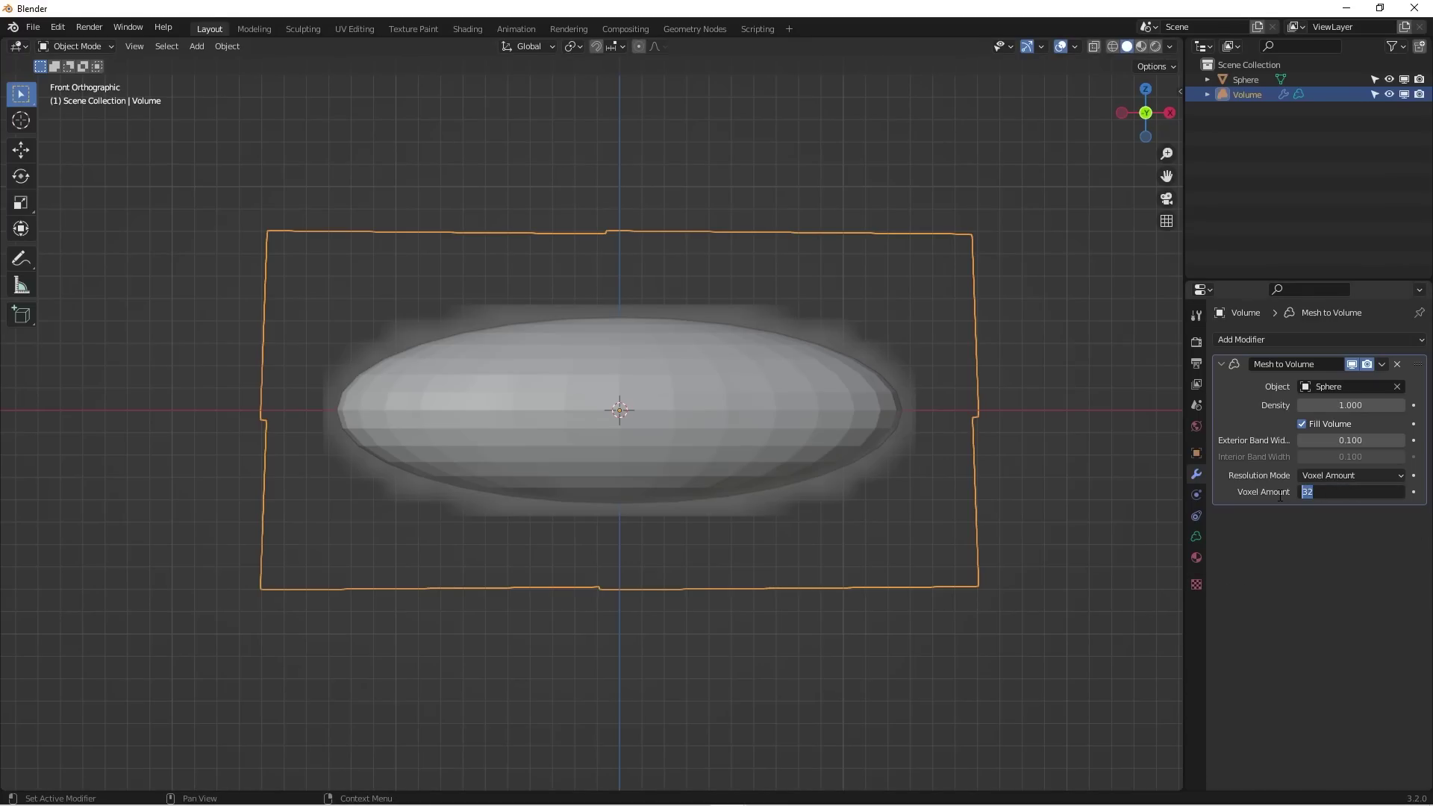
text(265)
key(Return)
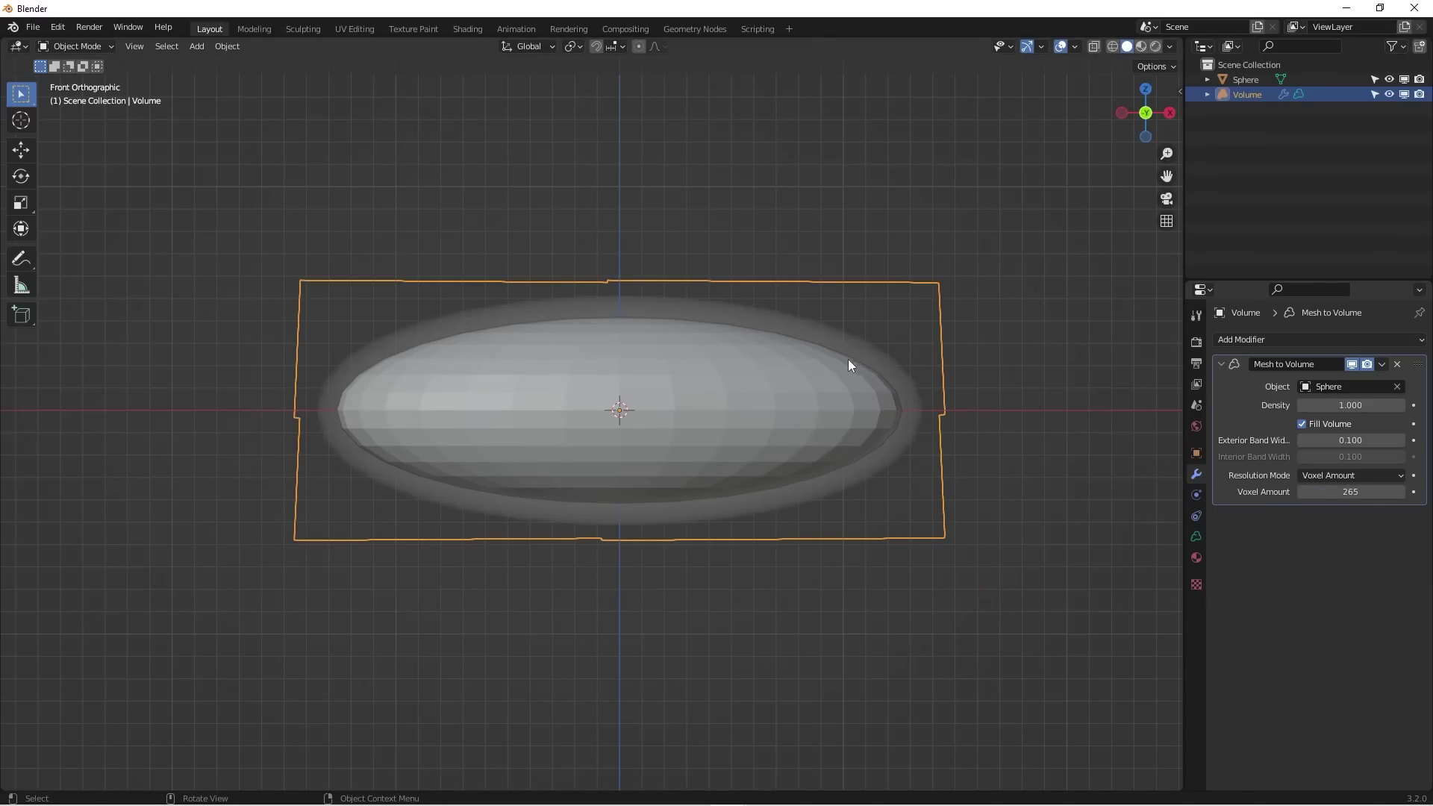
Step: Set the density of the volume's Mesh to Volume modifier to 10
scroll(489, 361, up, 2)
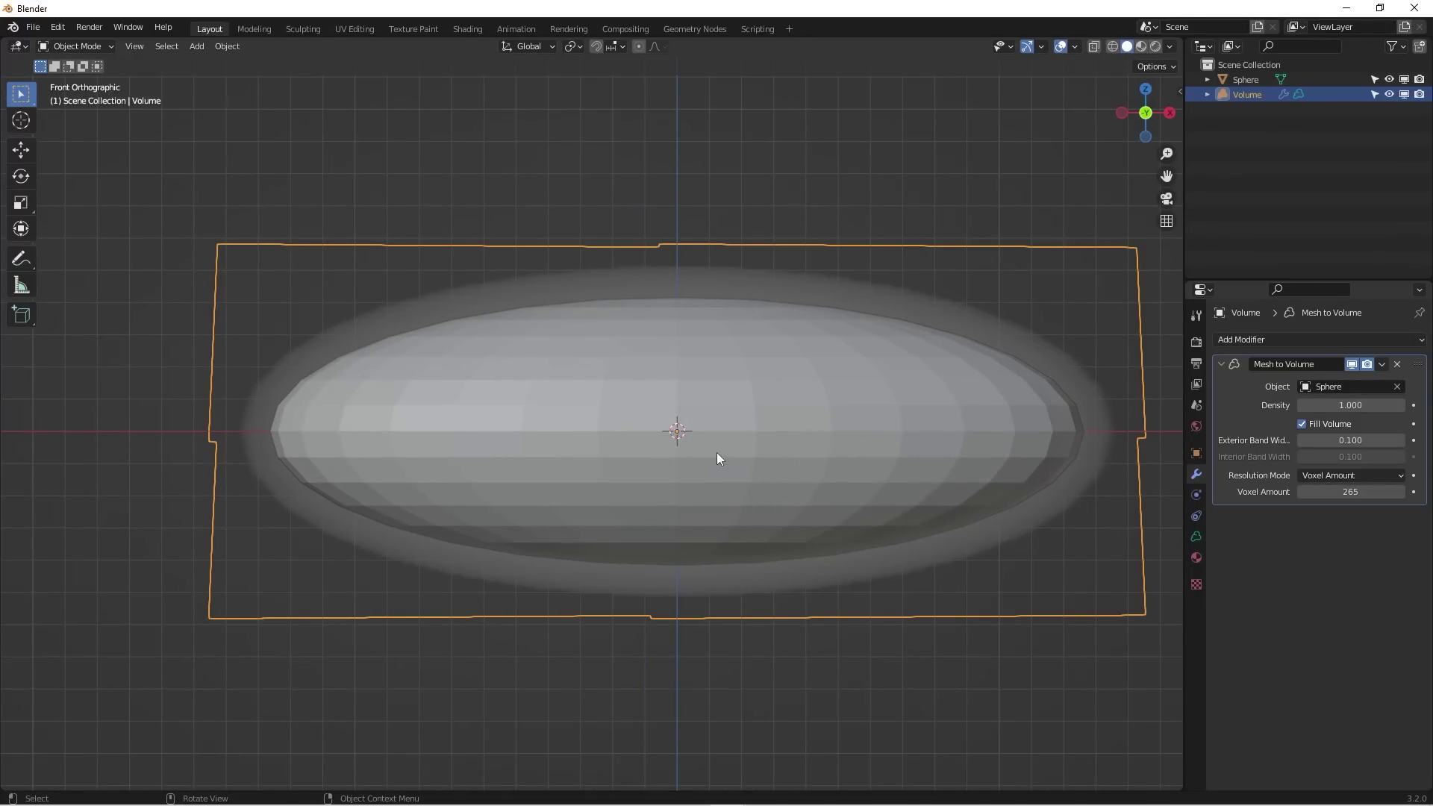
scroll(714, 452, down, 1)
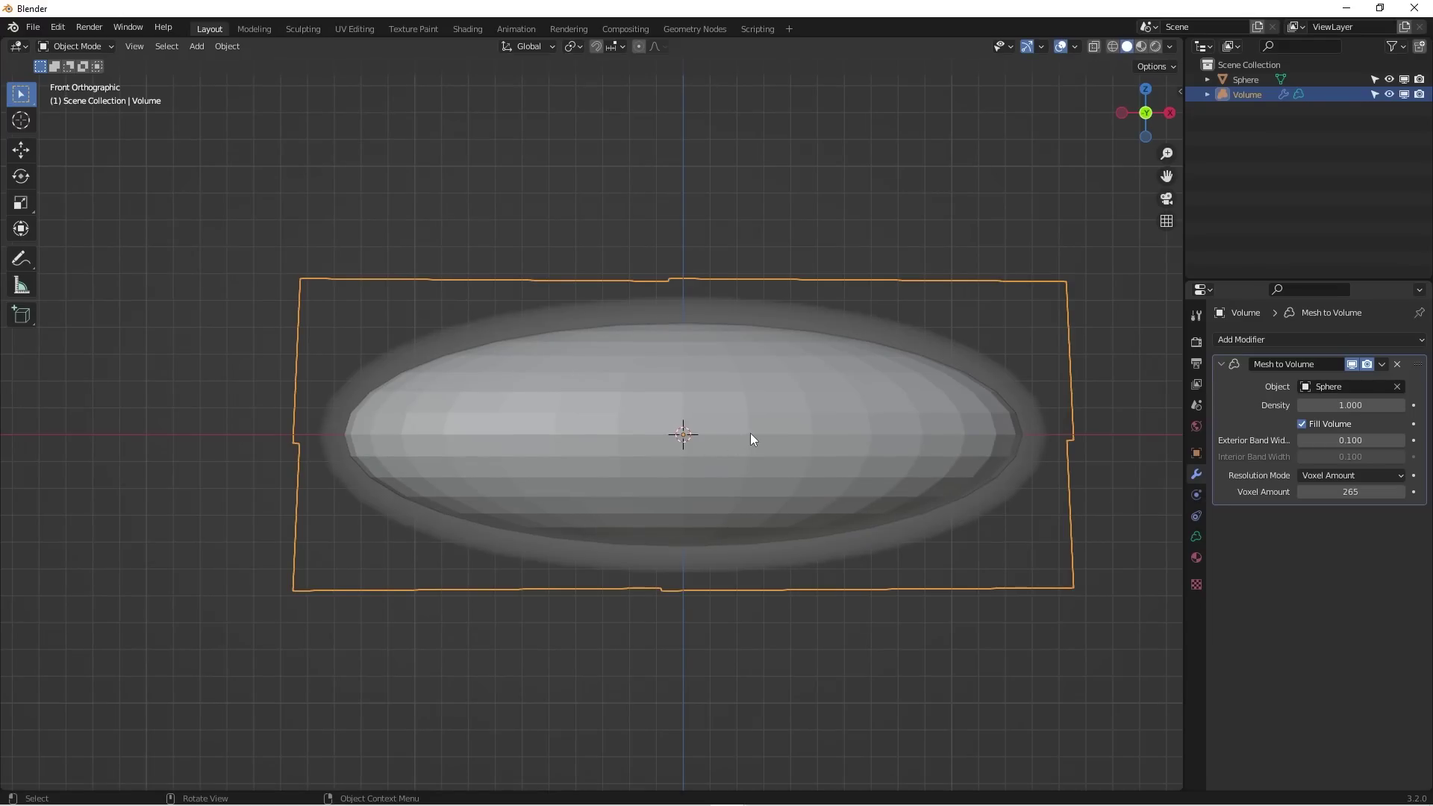
click(1351, 405)
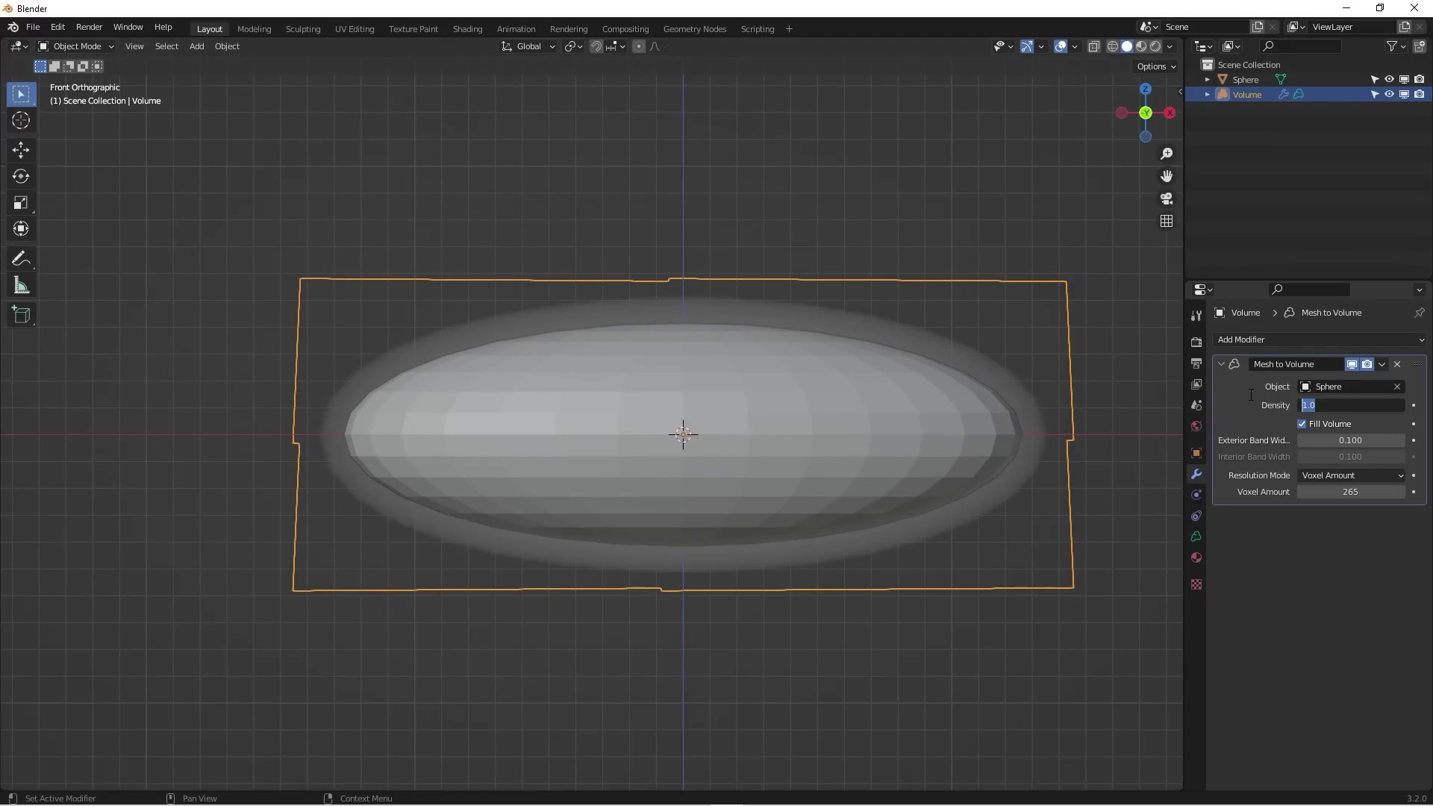
text(10)
key(Return)
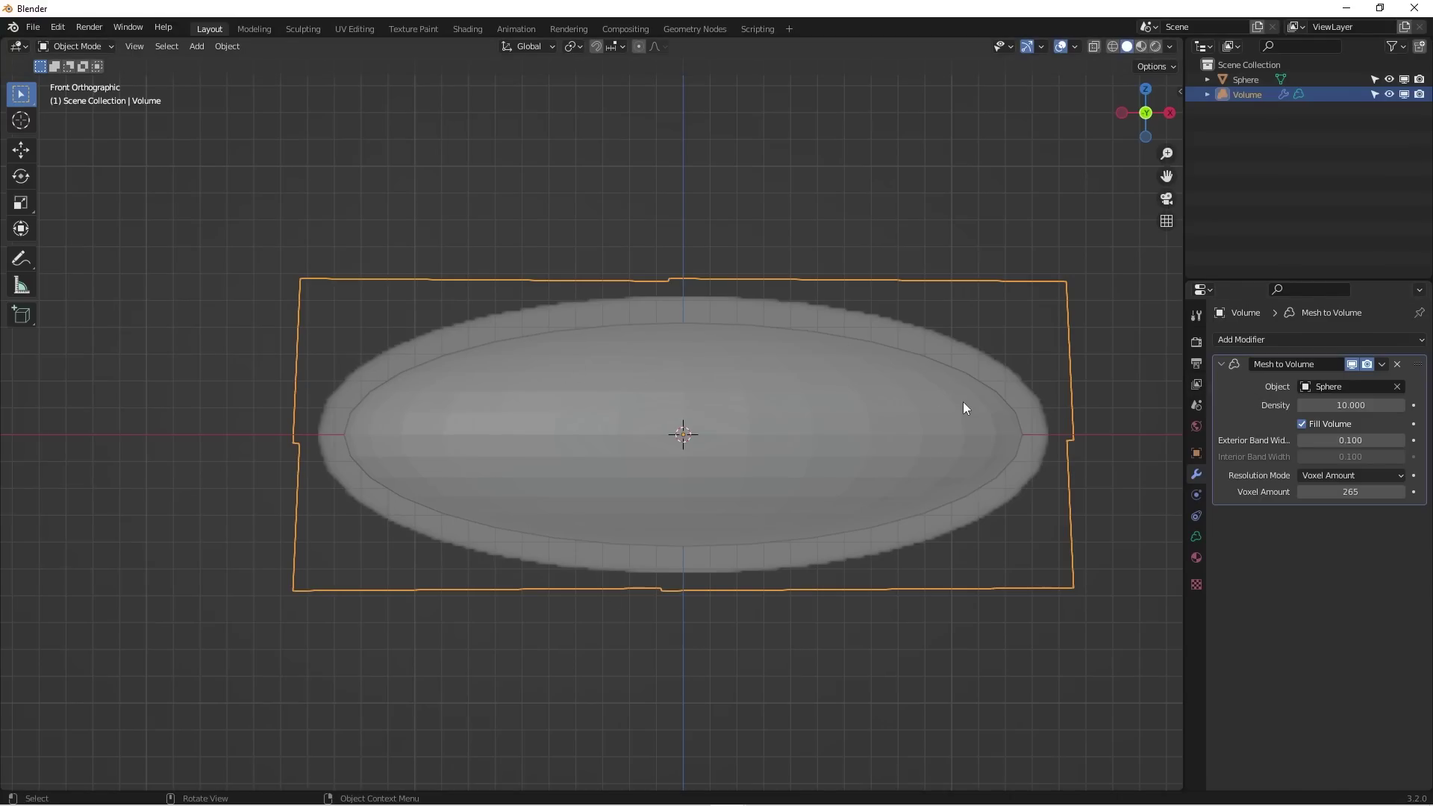
shift+middle_drag(885, 443, 876, 386)
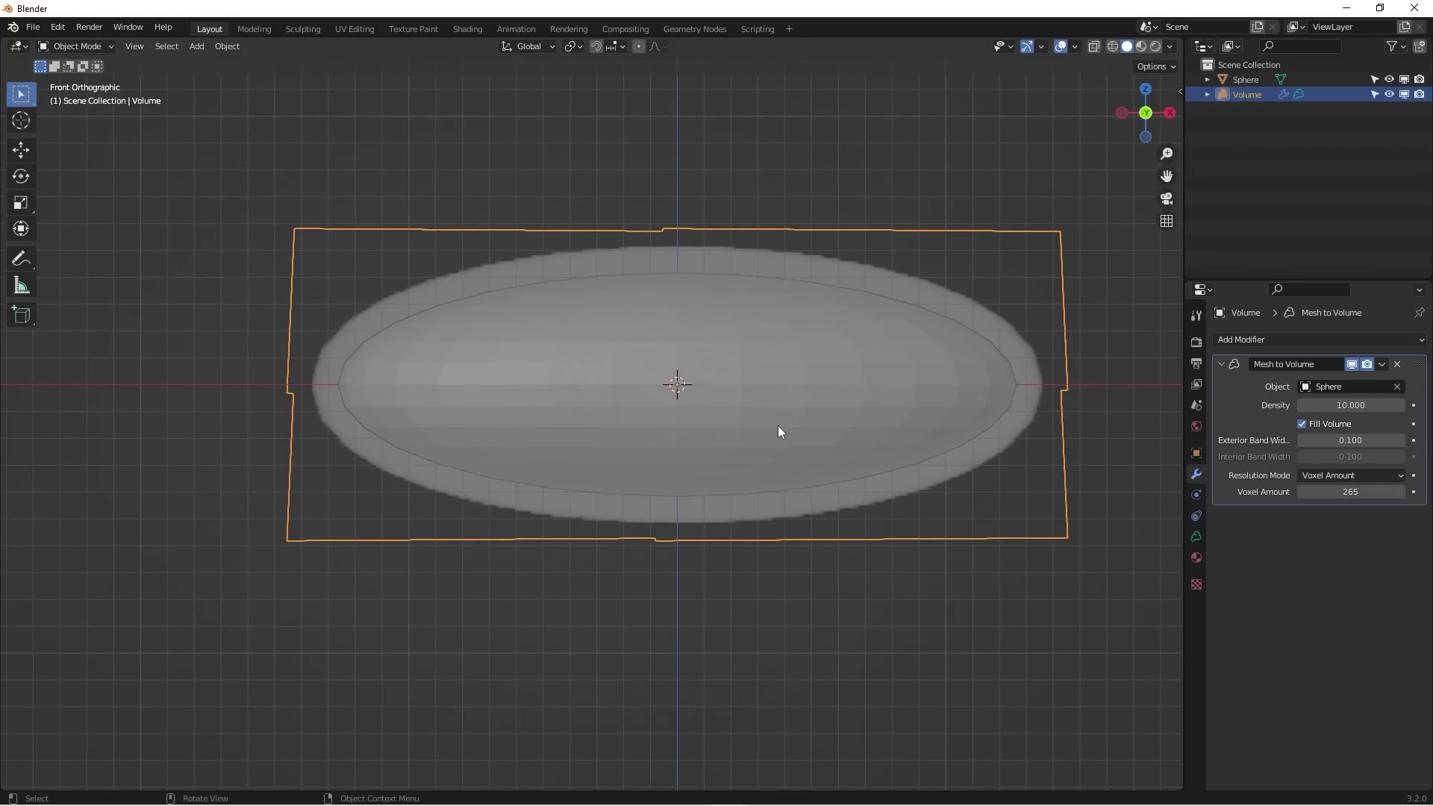
Step: Hide the original sphere in the viewport, leaving the volume displayed in the front view
click(1390, 79)
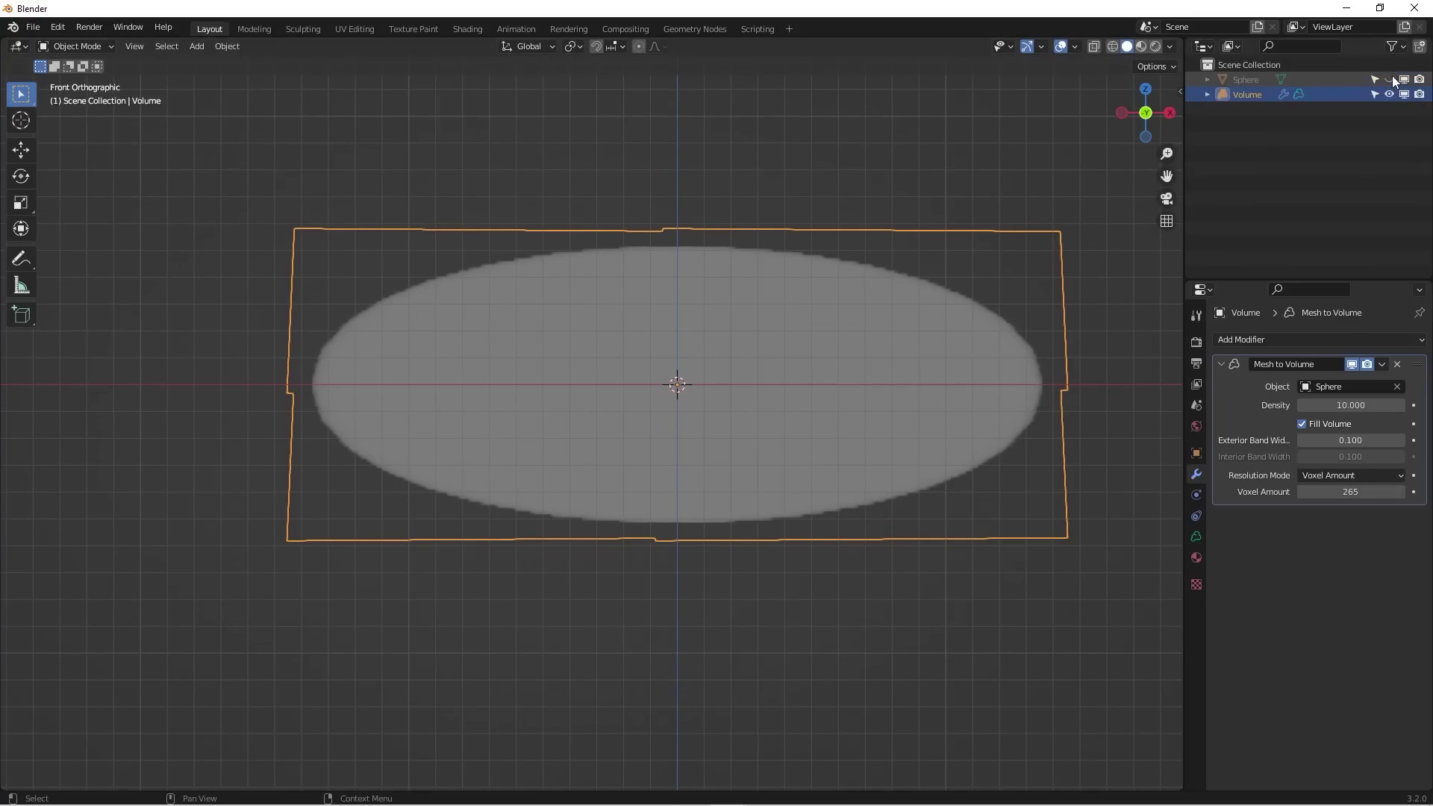
scroll(759, 303, down, 2)
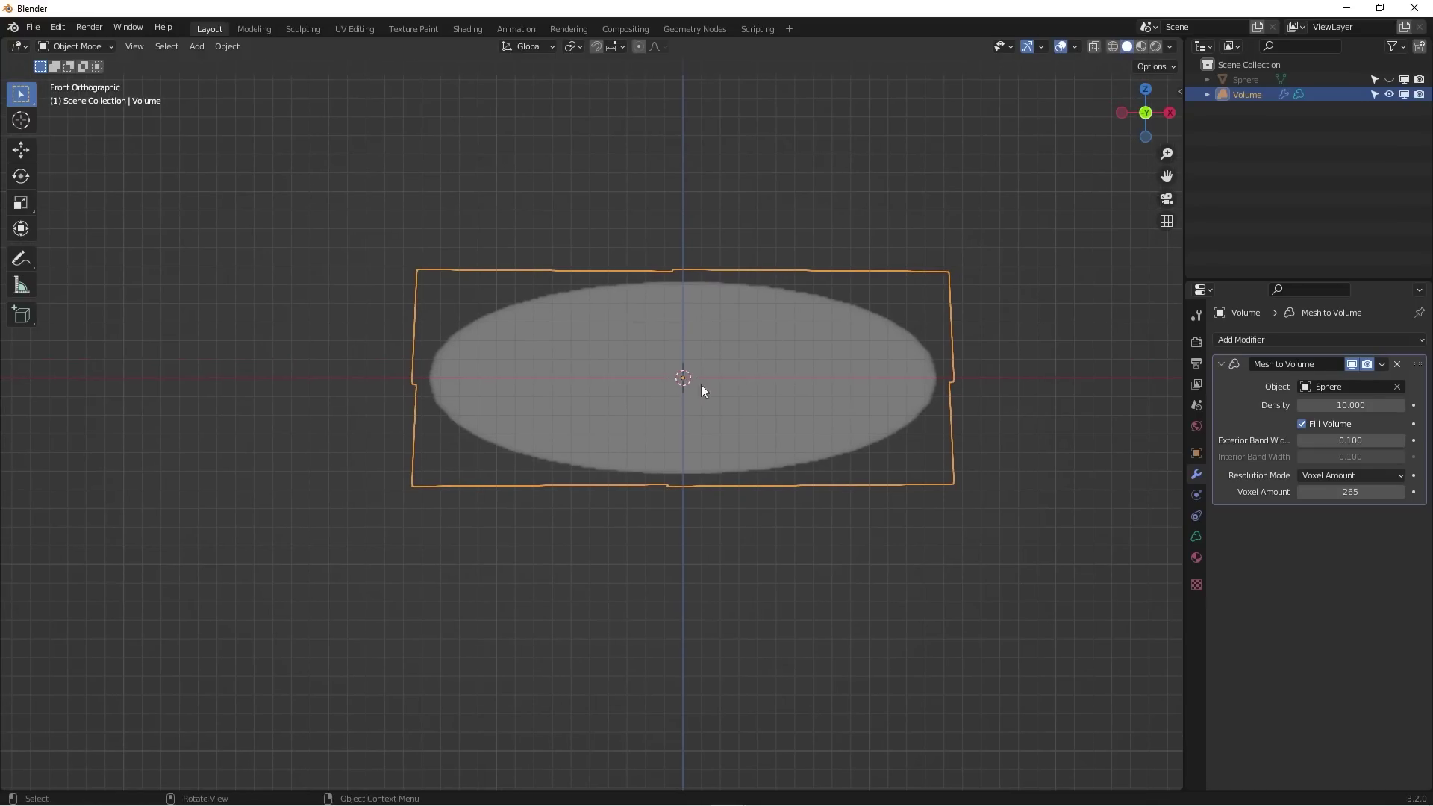
middle_drag(701, 390, 612, 426)
key(KP_1)
scroll(634, 381, down, 2)
scroll(584, 415, up, 2)
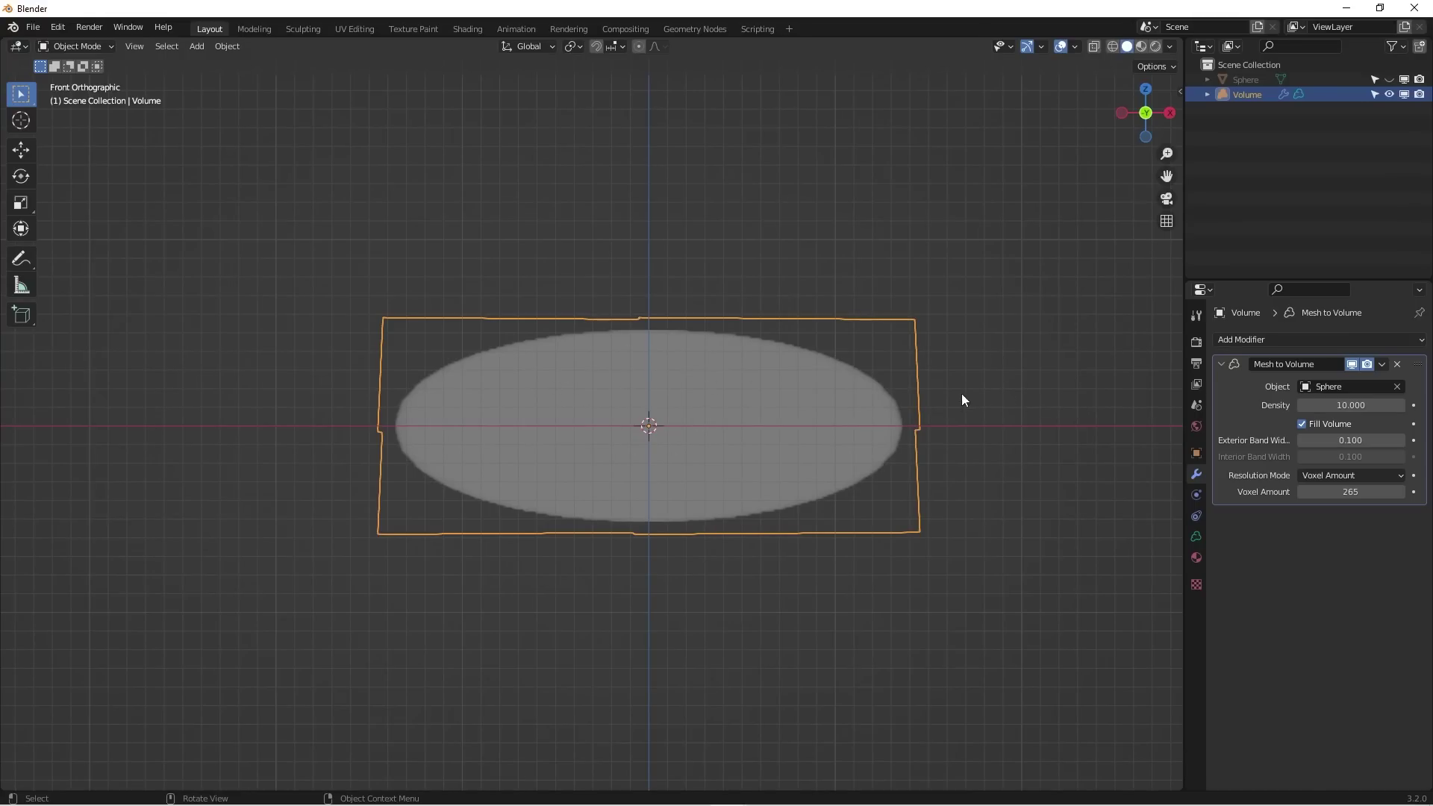
Step: Add a Volume Displace modifier to the volume and create a new texture for it
click(1292, 341)
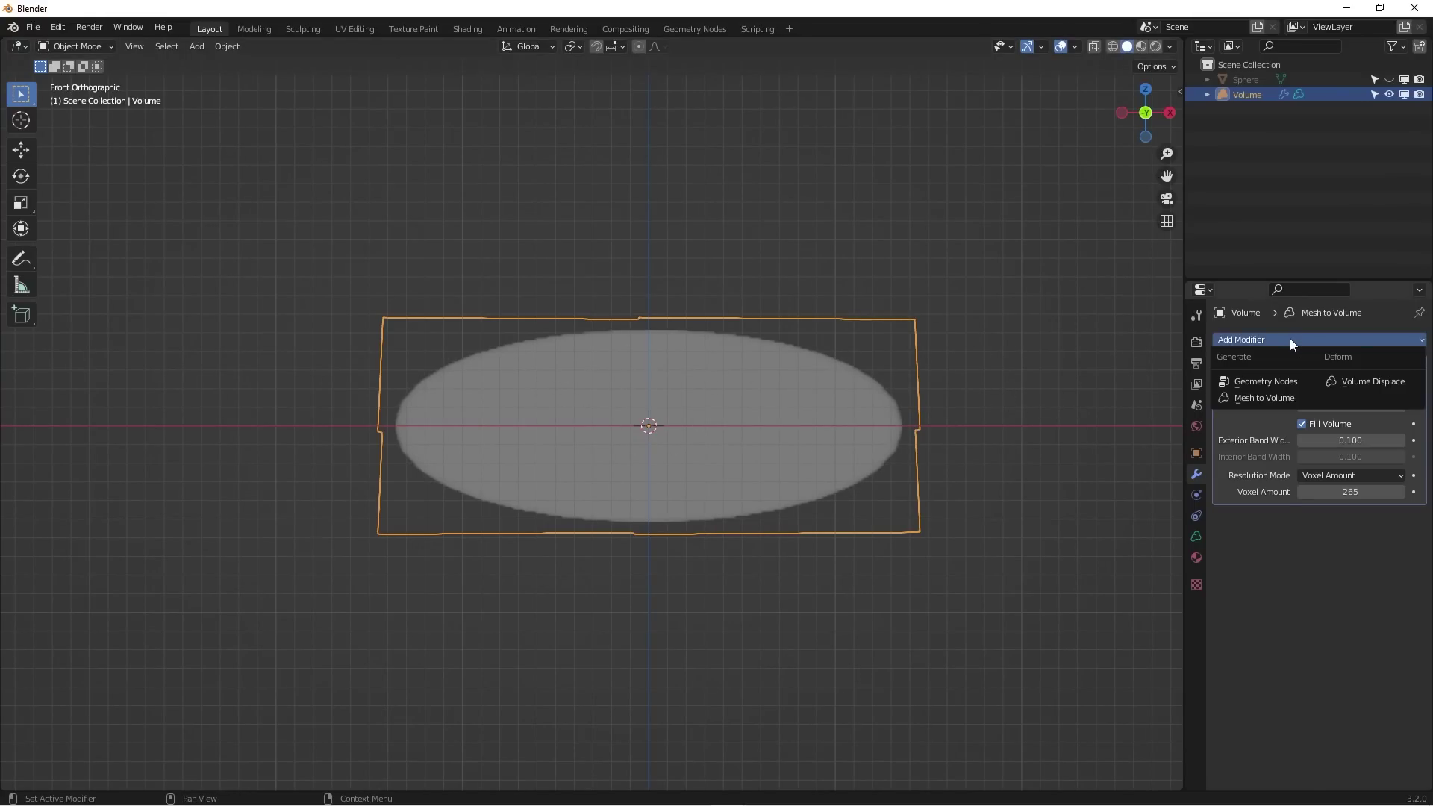
click(1370, 381)
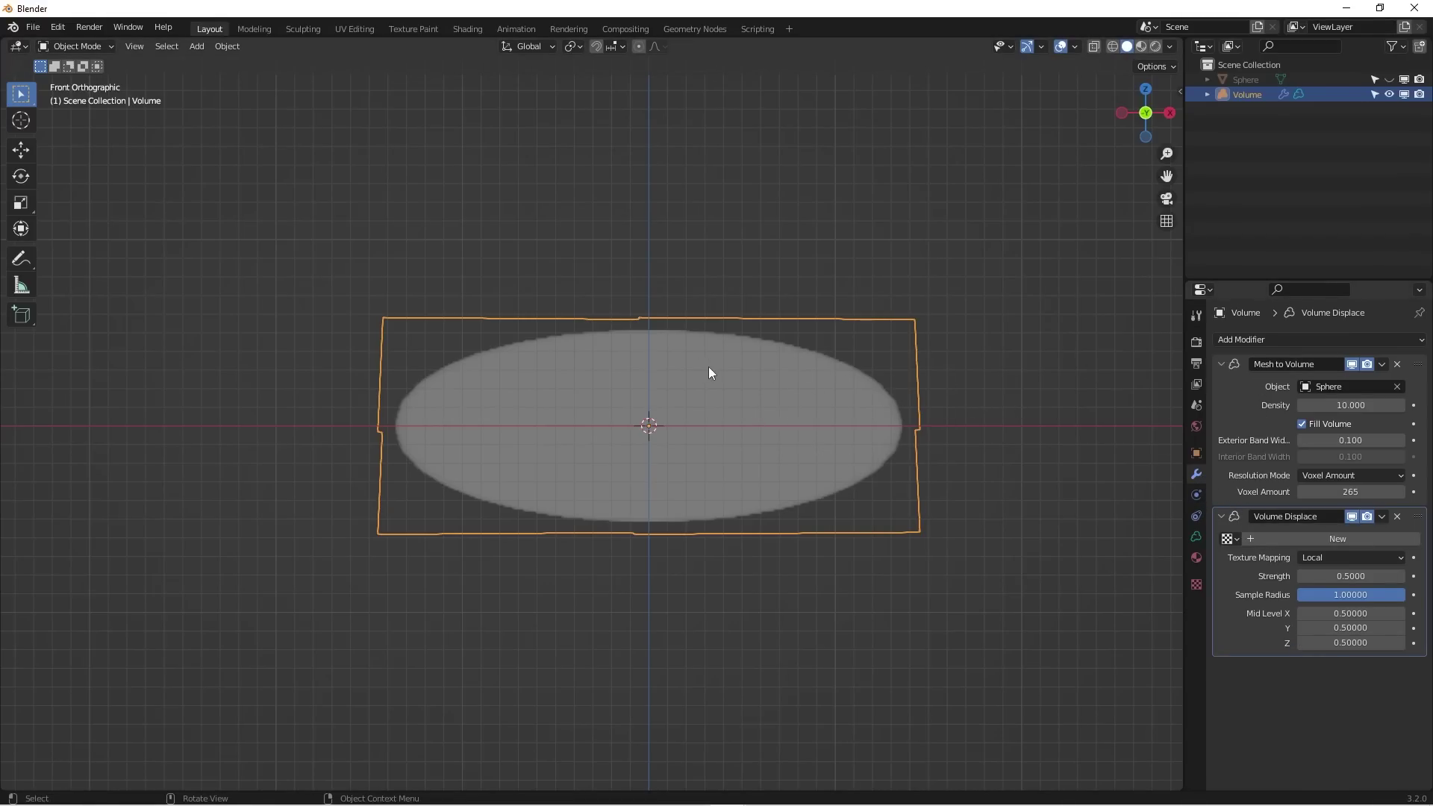
click(1301, 543)
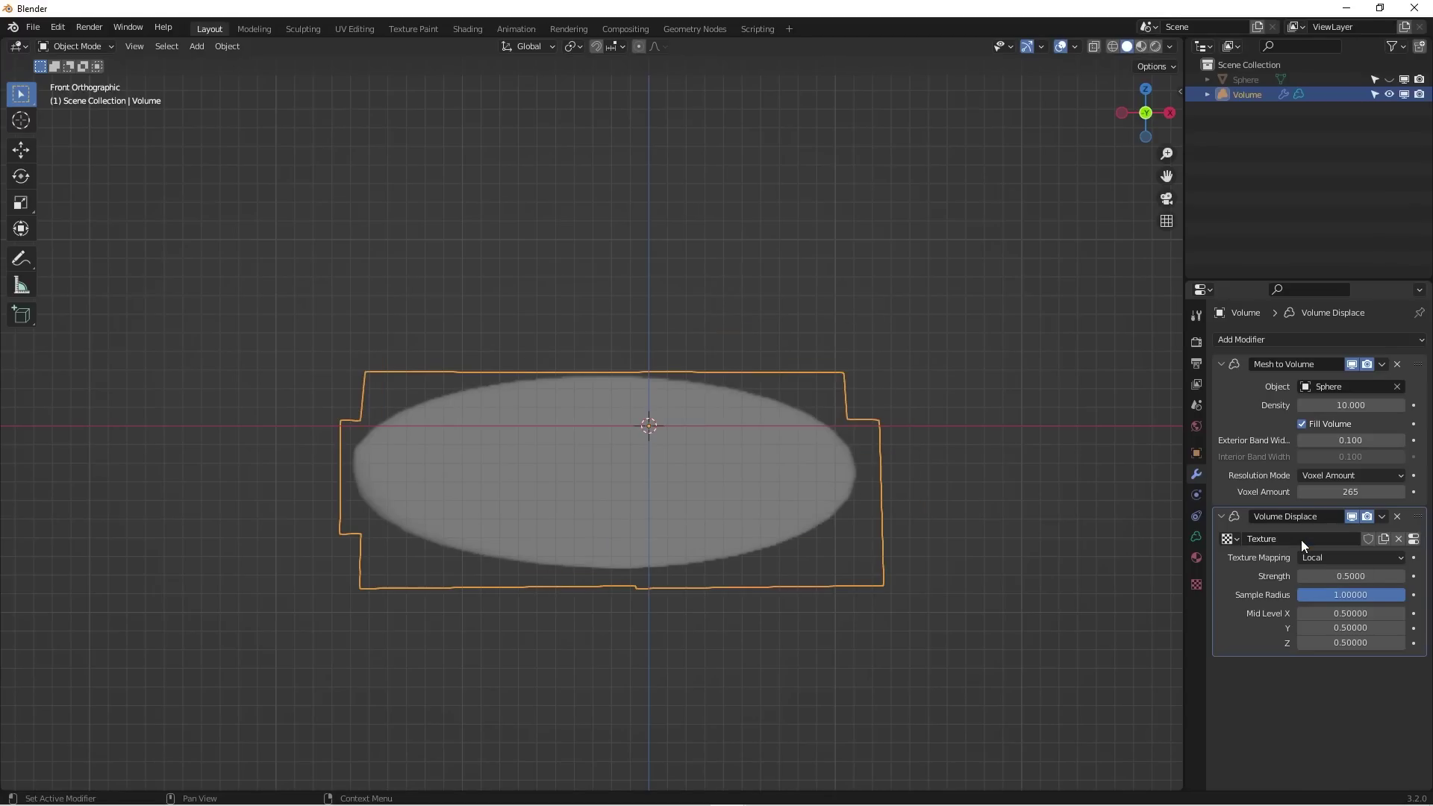
Step: Change the displacement texture's type to Clouds
click(1196, 585)
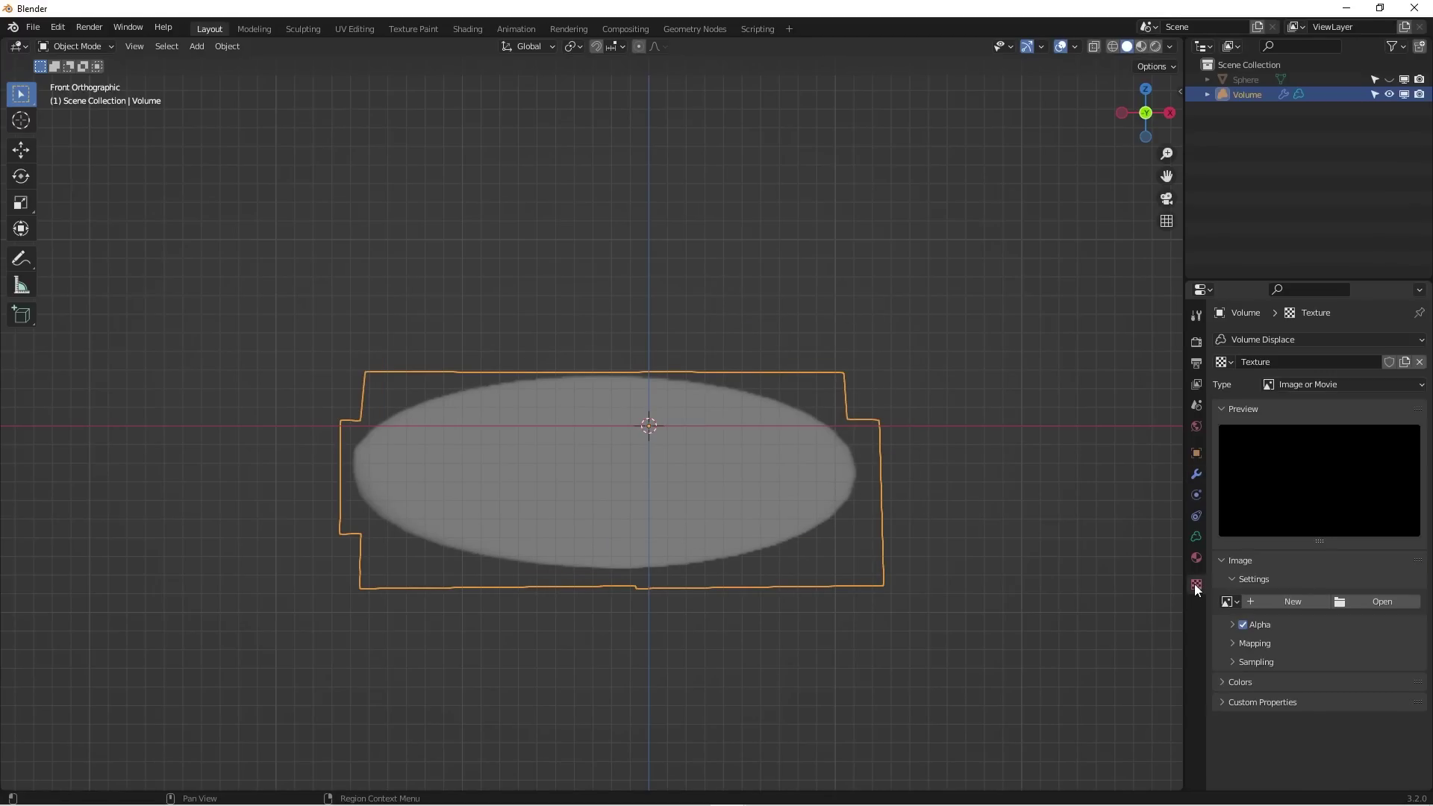
click(1354, 387)
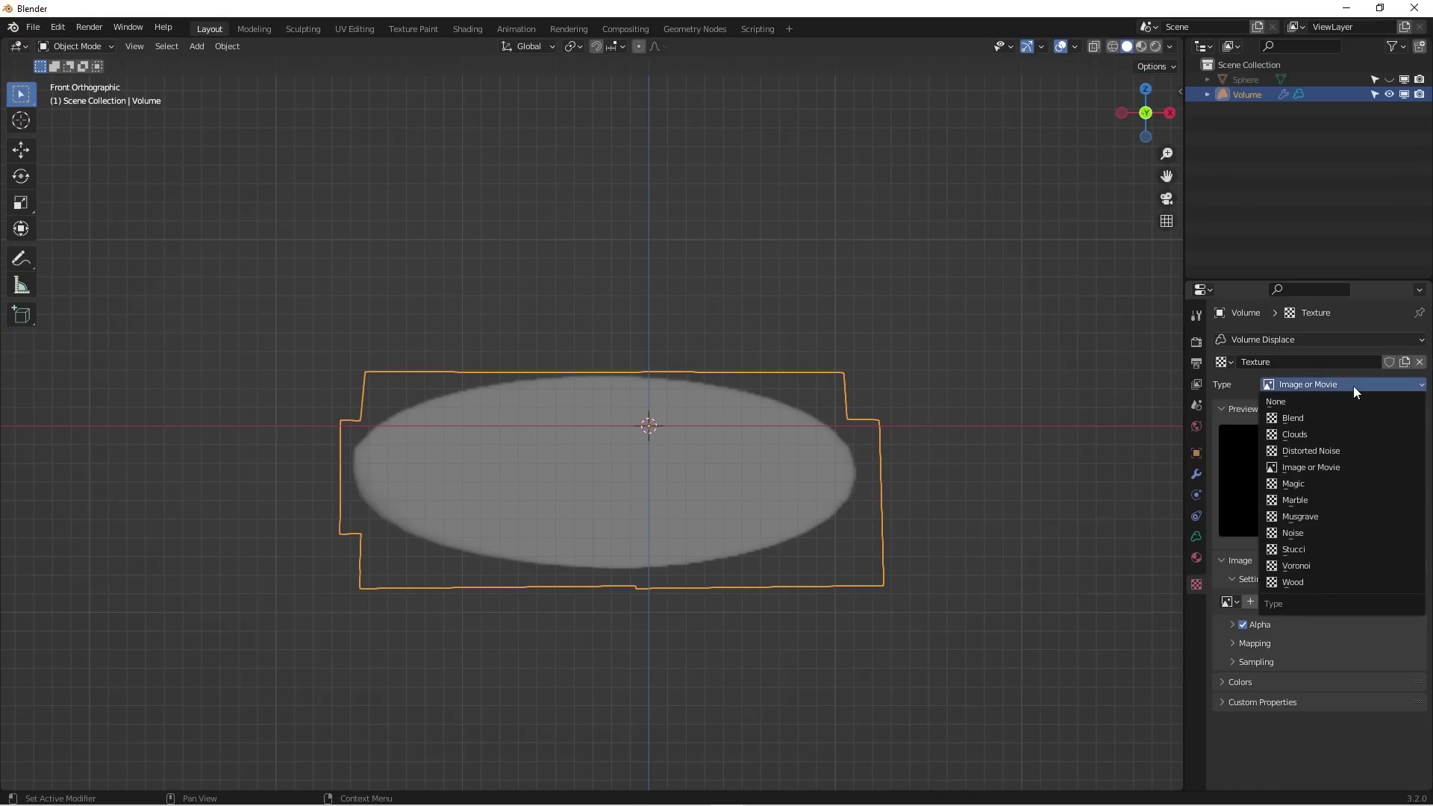
click(1327, 439)
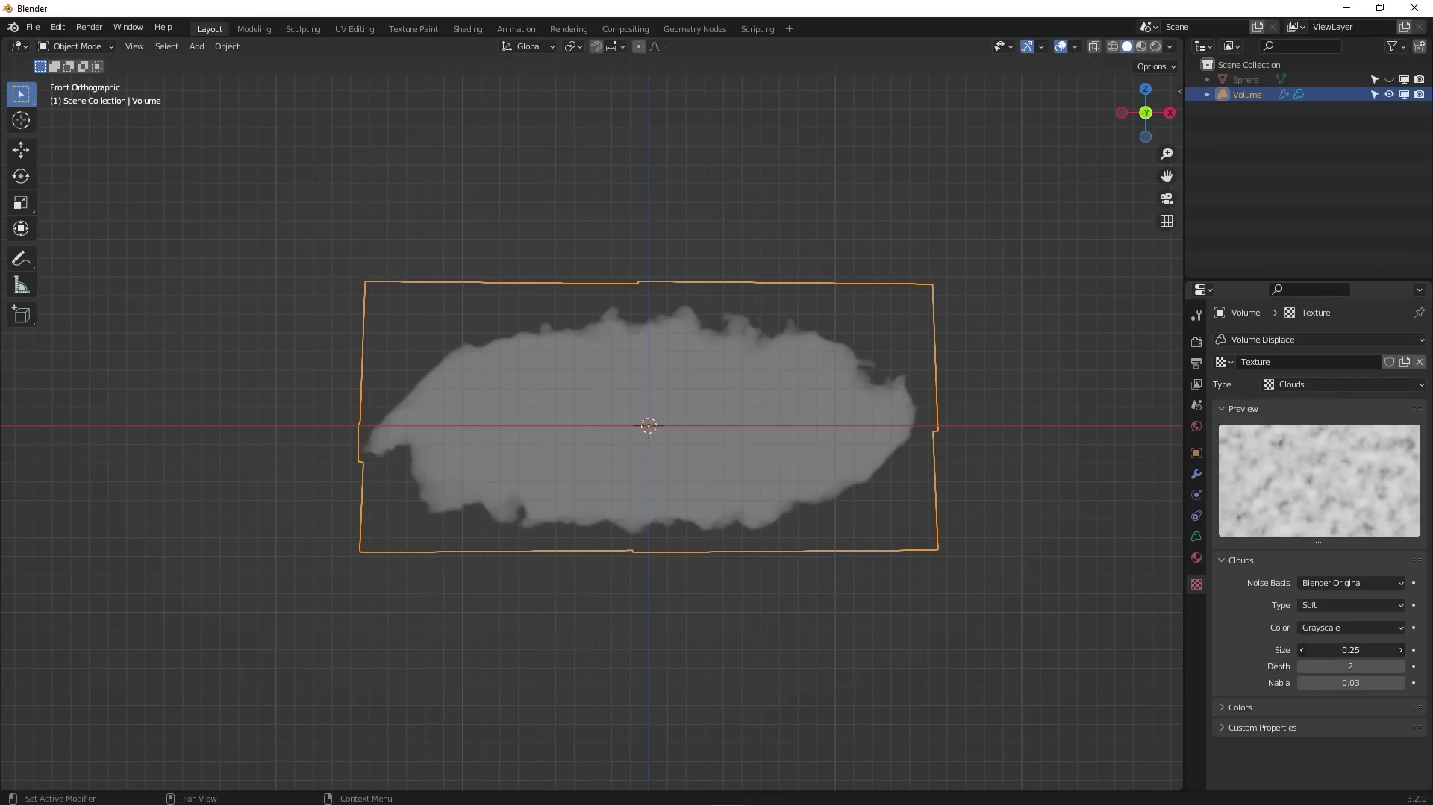
Step: Set the size of the Clouds texture to 0.30
drag(1351, 650, 1396, 650)
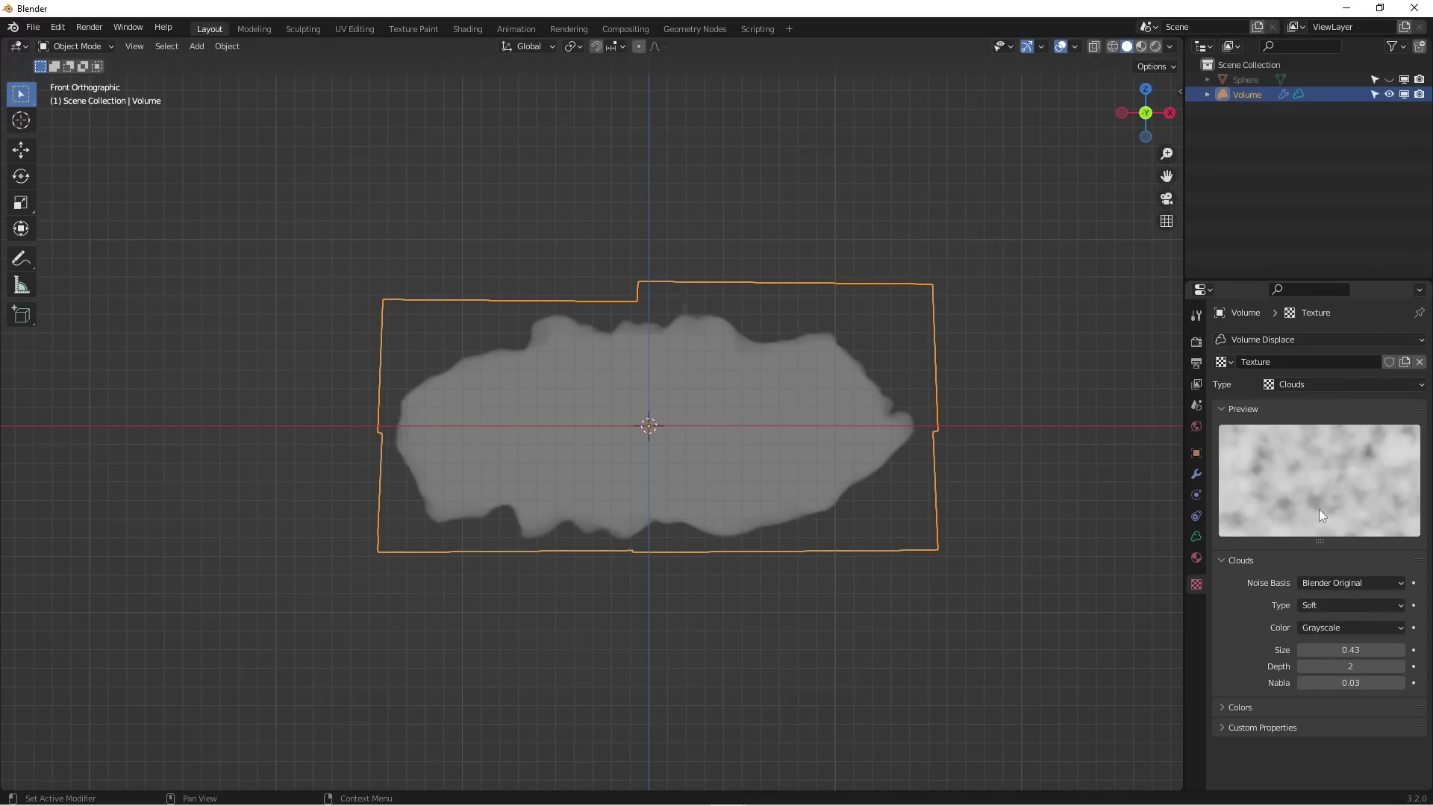
click(1351, 650)
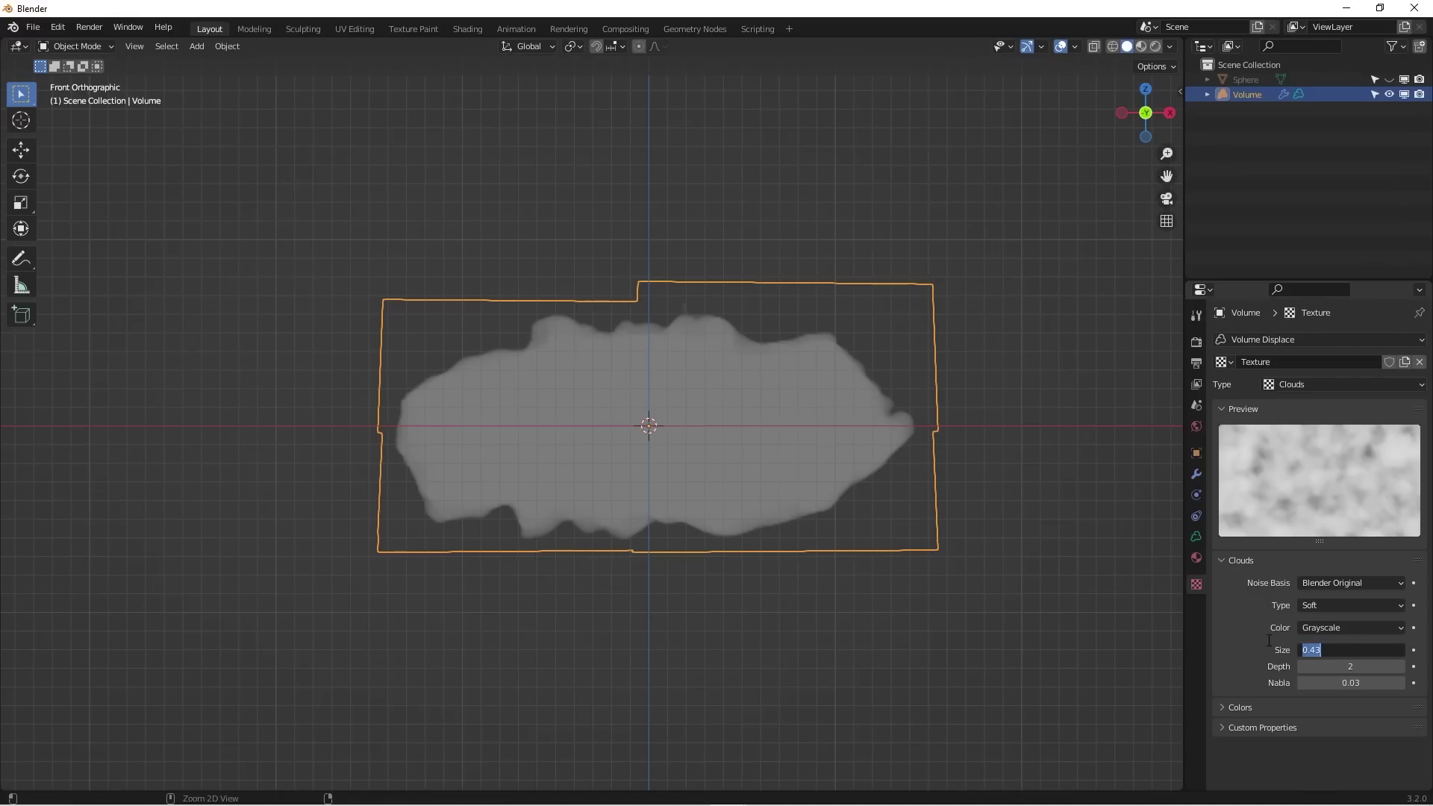
click(1245, 628)
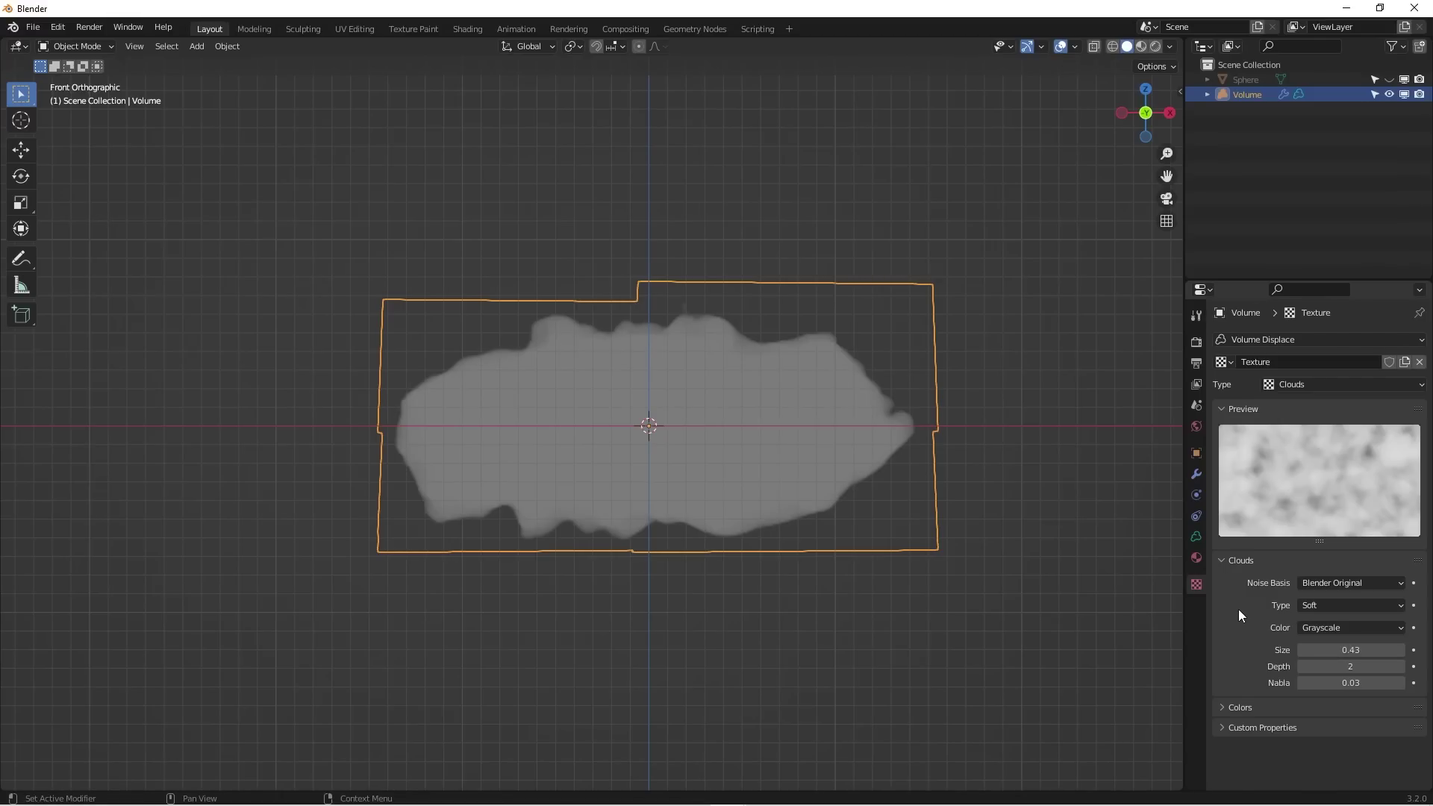
click(1337, 651)
drag(1321, 650, 1312, 651)
text(3)
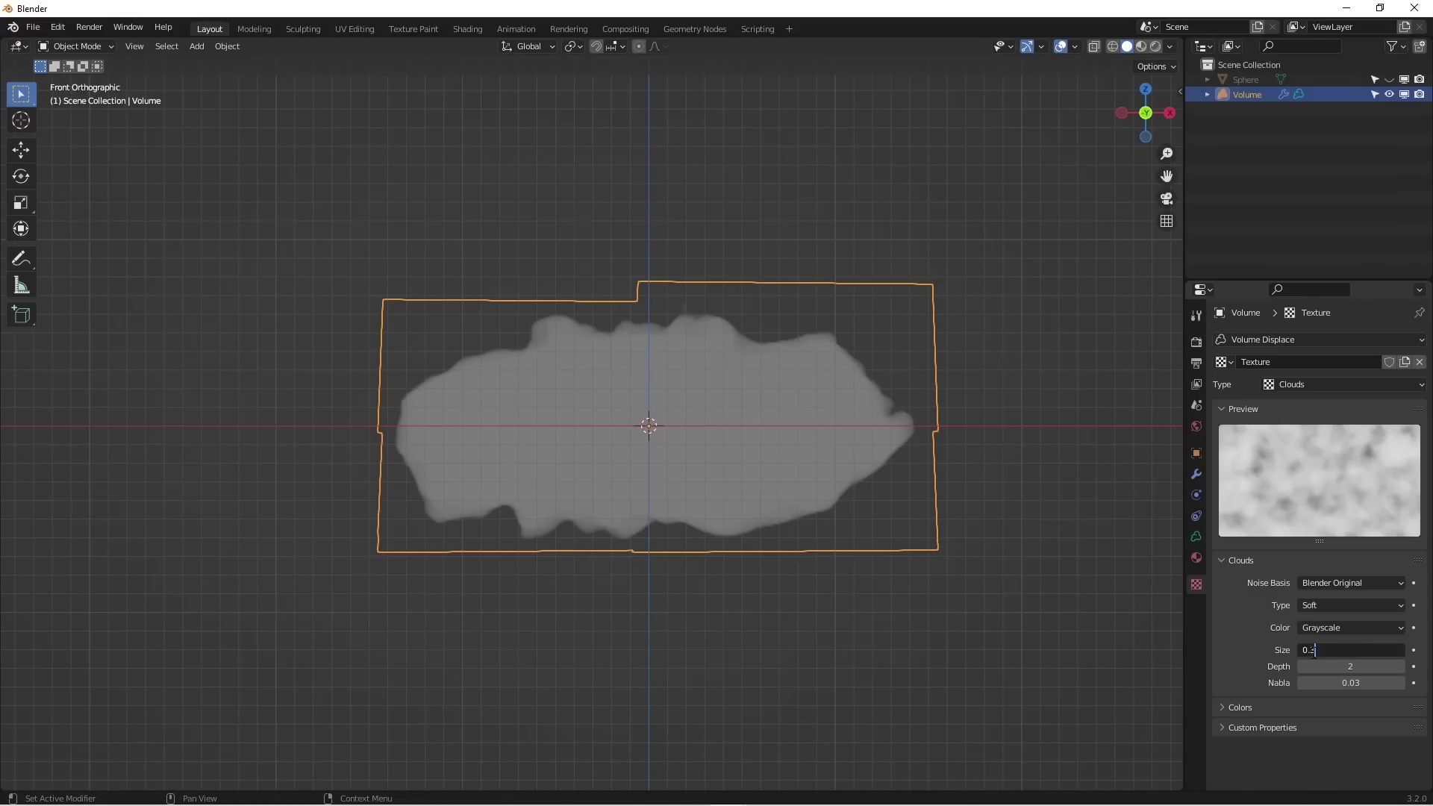
key(Return)
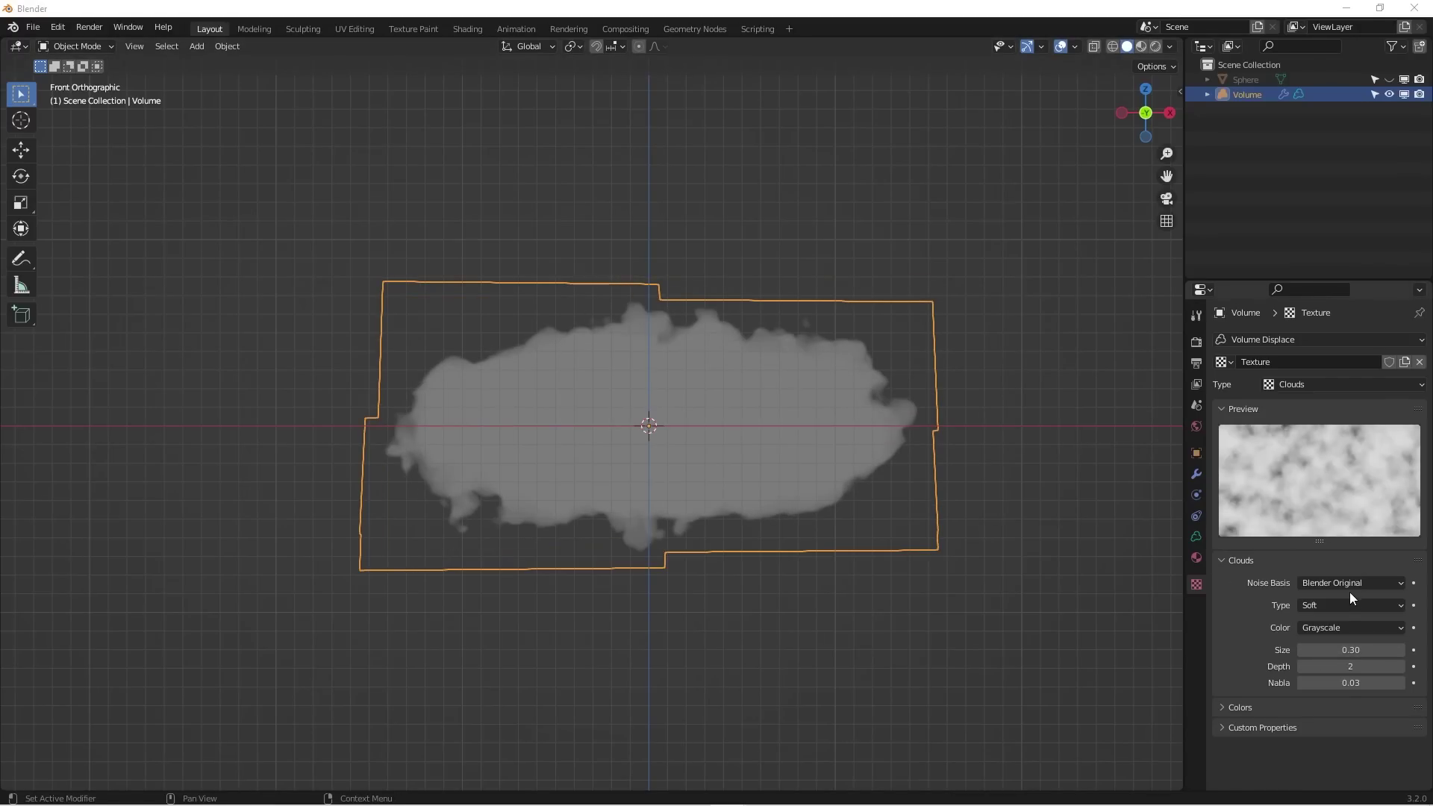
Step: Try Voronoi F3 as the noise basis of the Clouds texture and return to Blender Original
click(1352, 583)
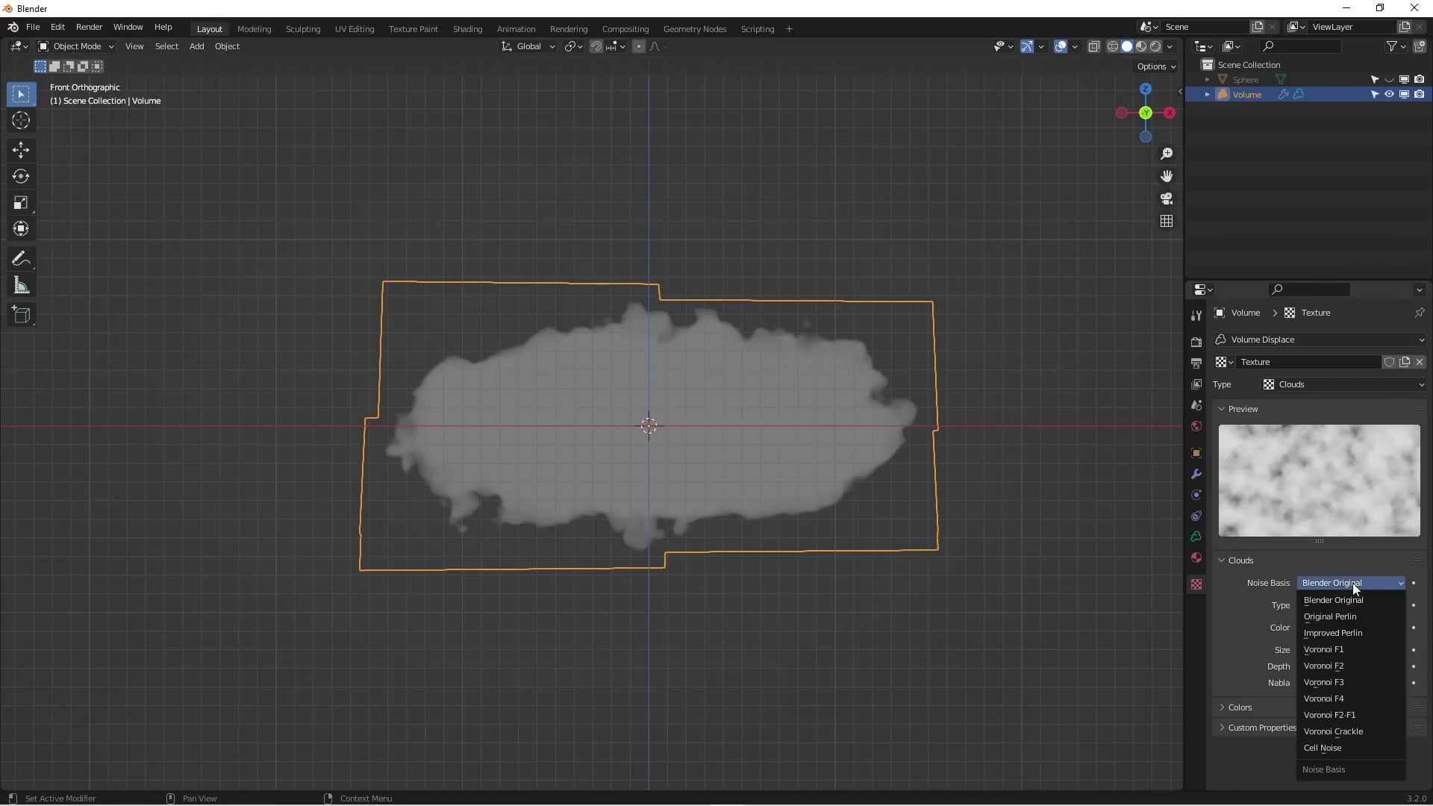
click(1349, 683)
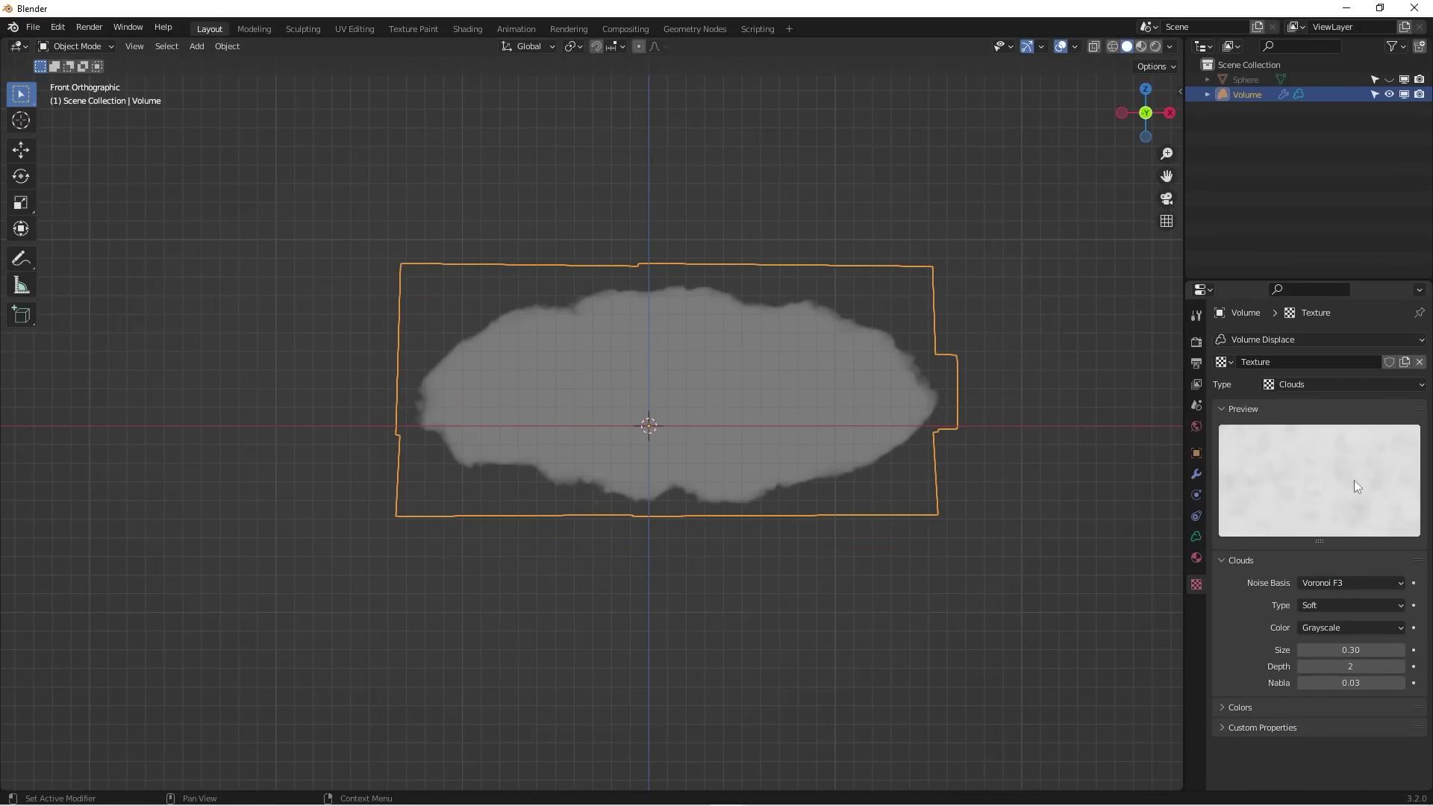
click(1348, 584)
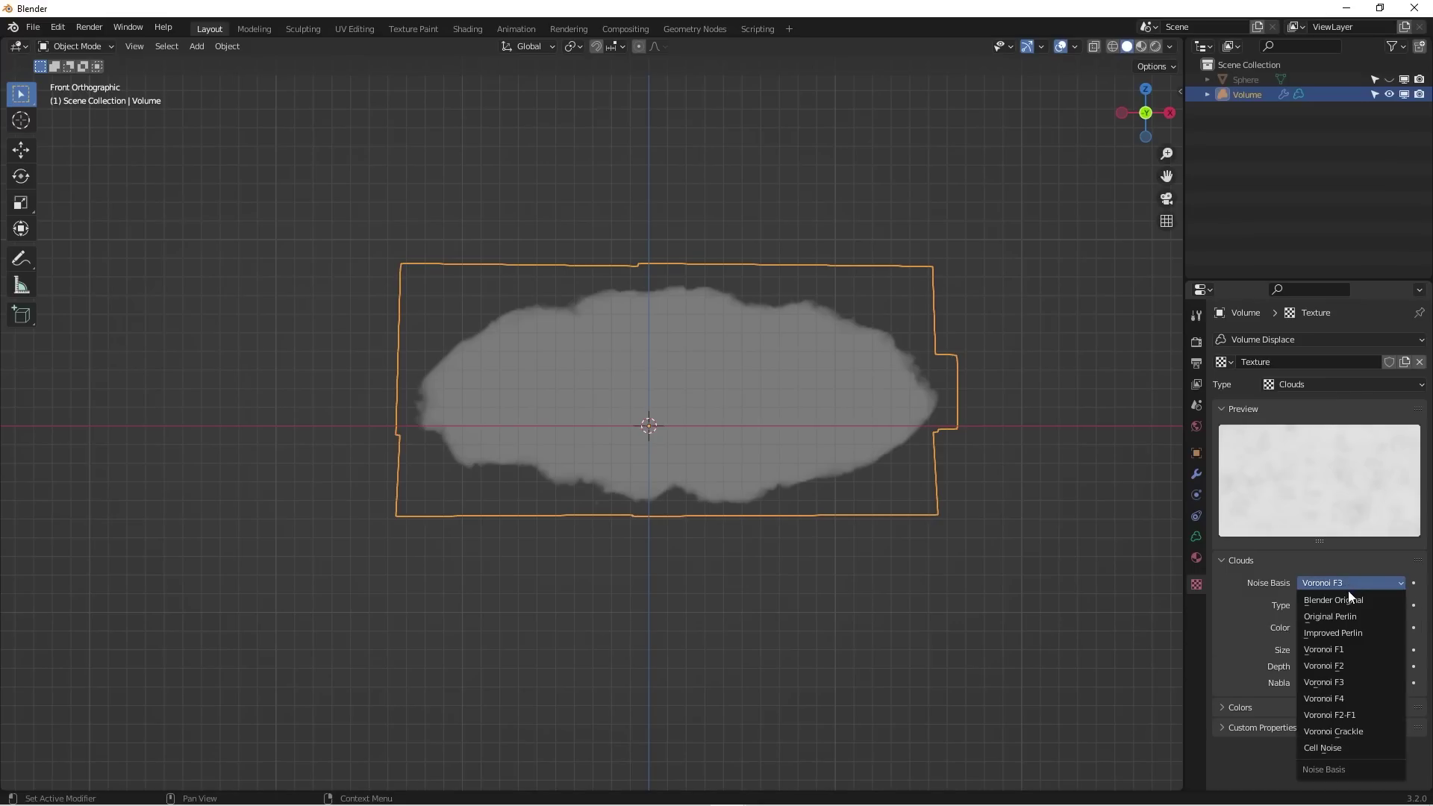
click(1366, 601)
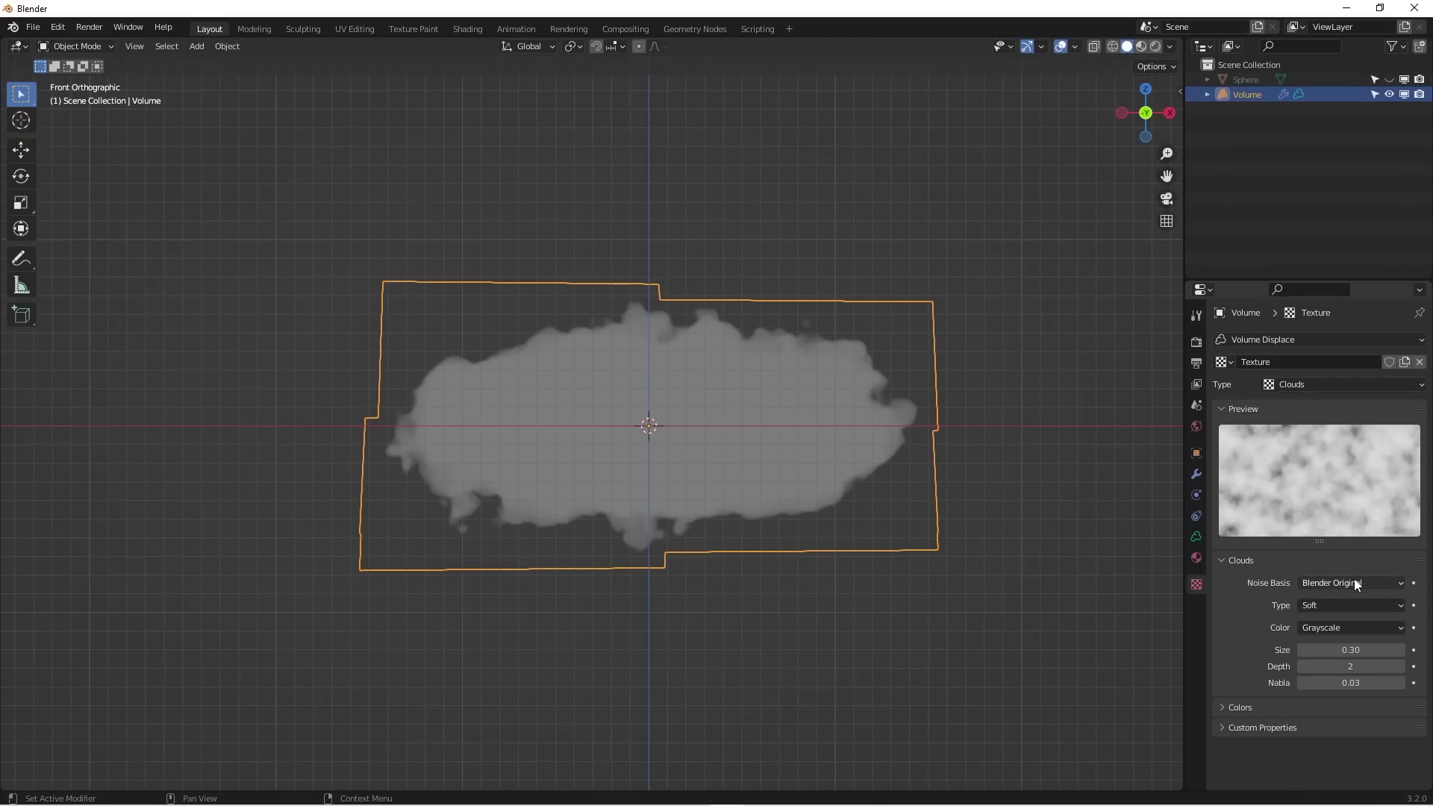
Step: Try the Hard noise type on the Clouds texture and return to Soft
click(1349, 602)
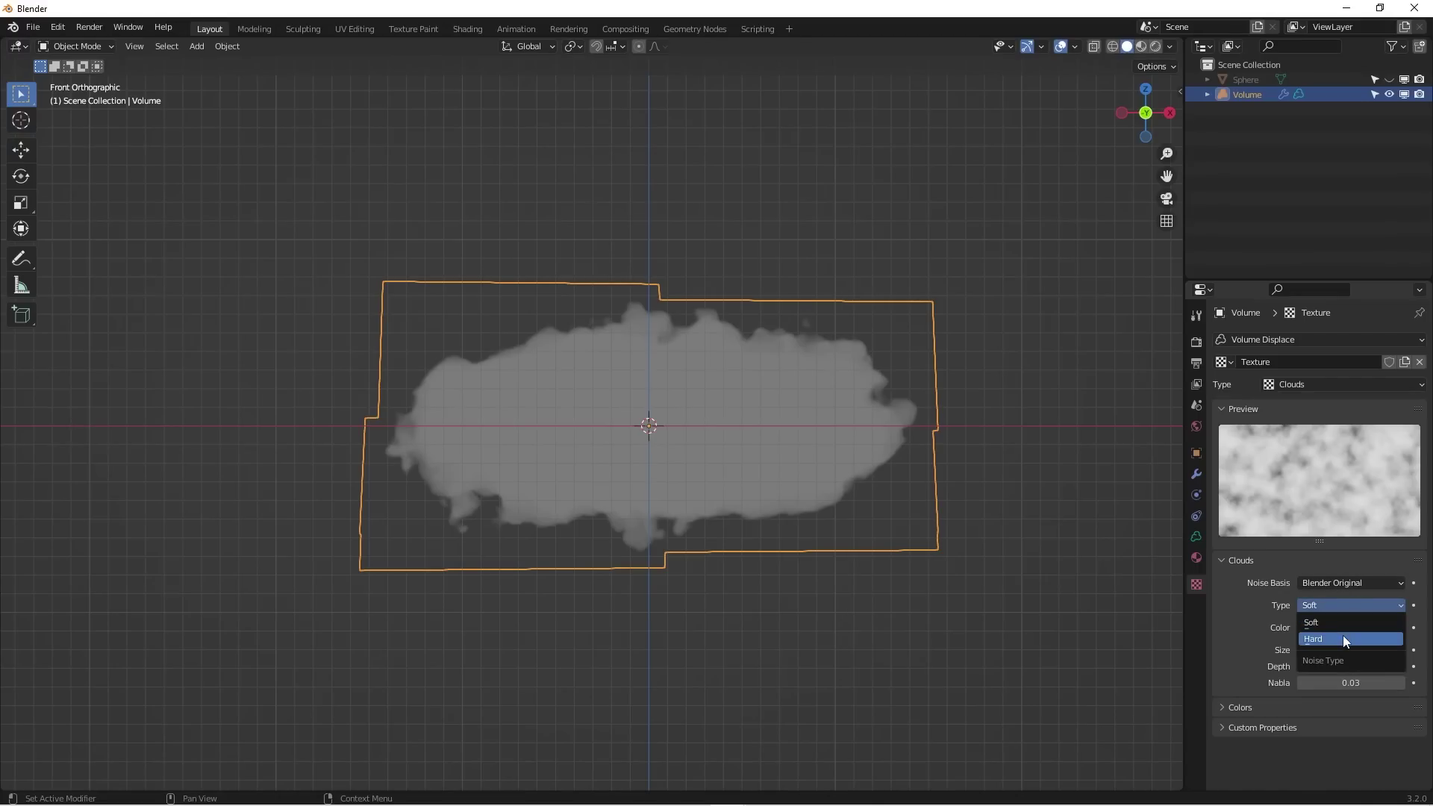
click(1342, 633)
click(1340, 606)
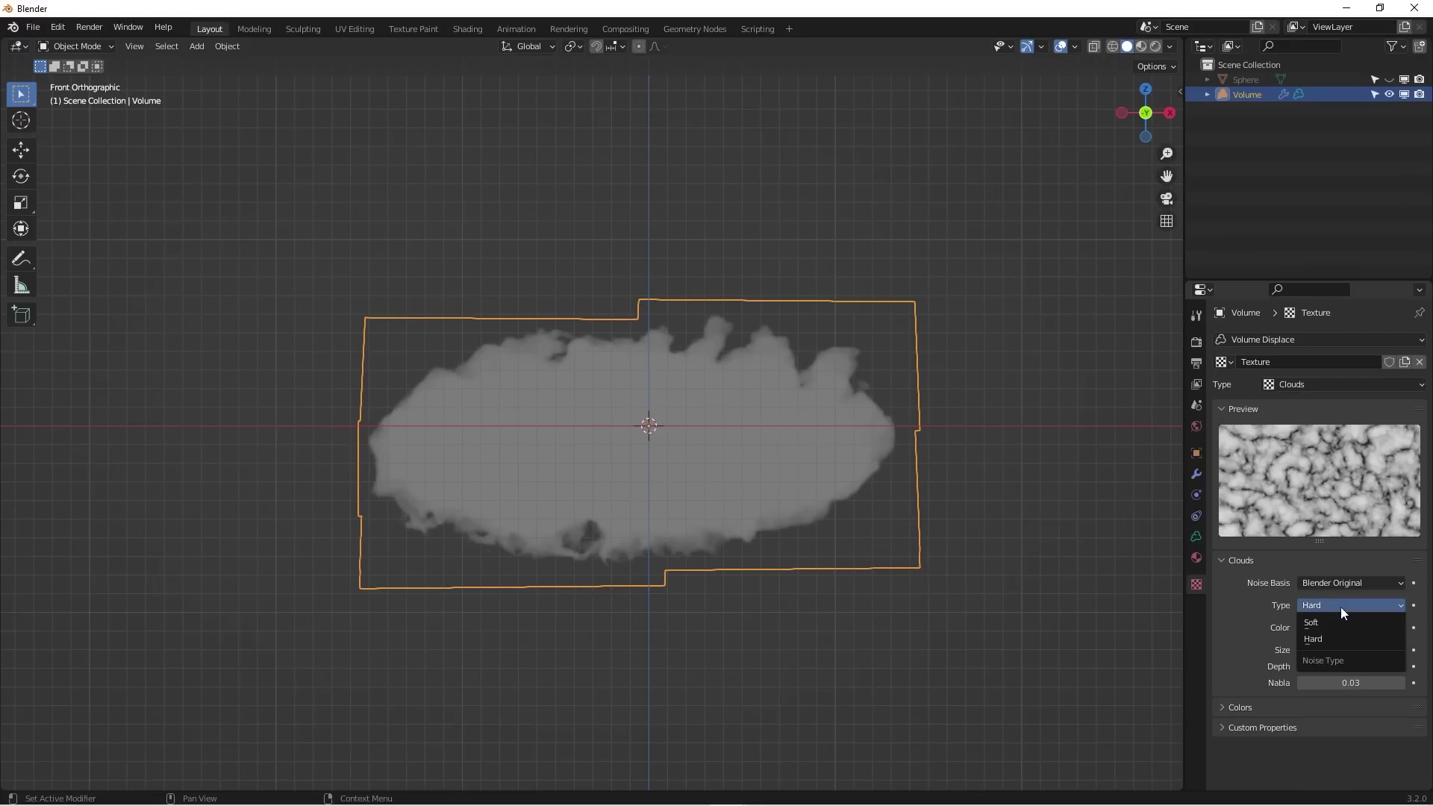
click(1337, 618)
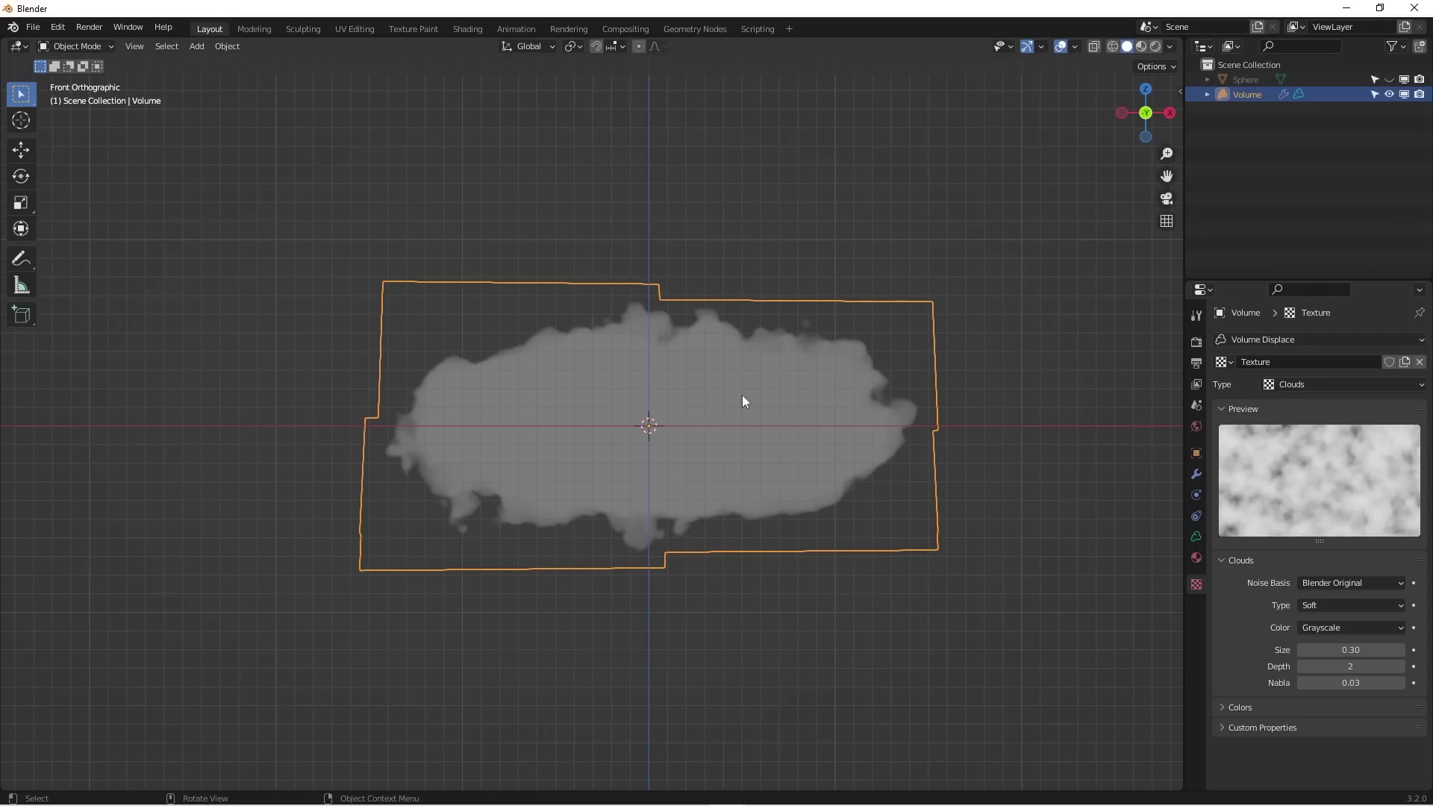
shift+middle_drag(808, 430, 704, 378)
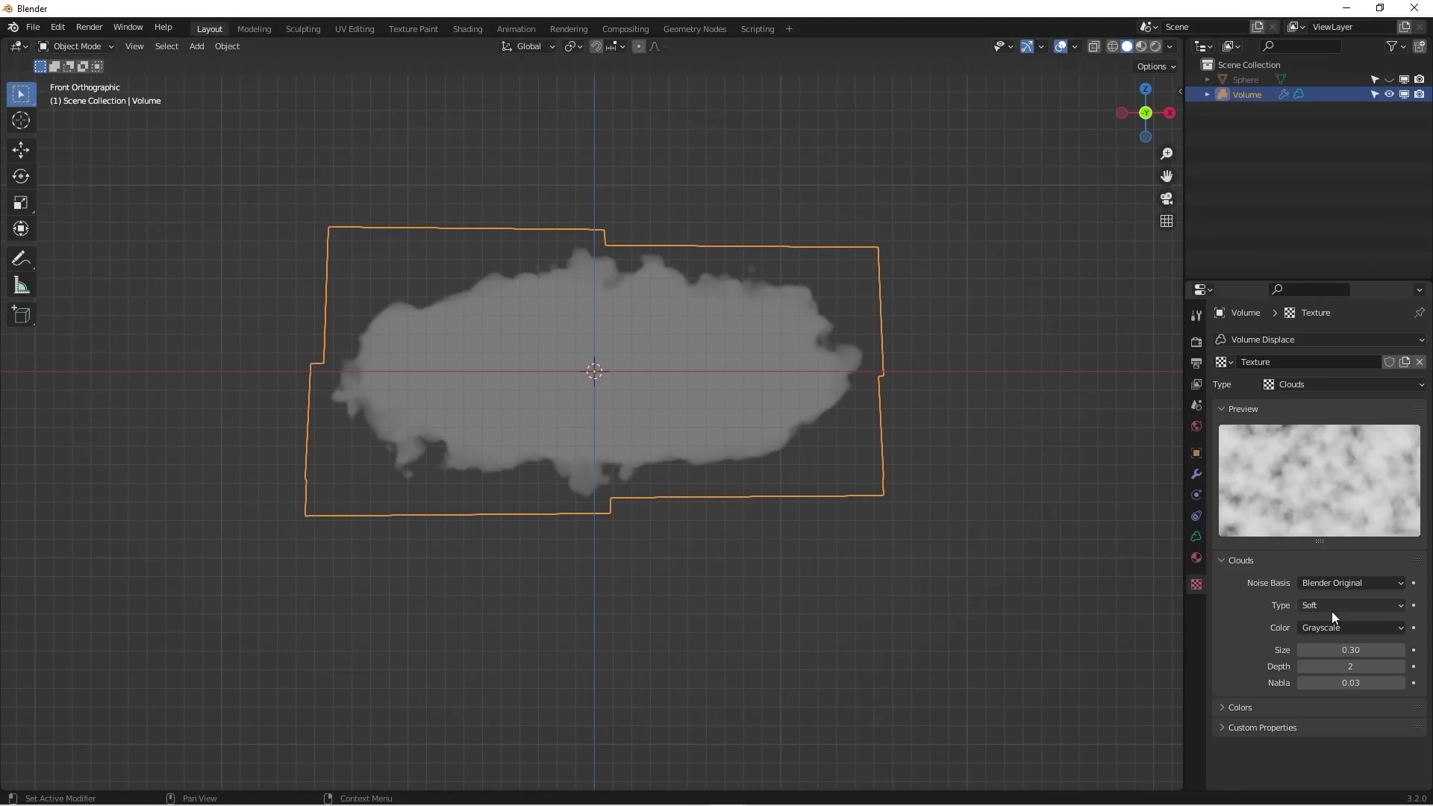
scroll(704, 294, down, 1)
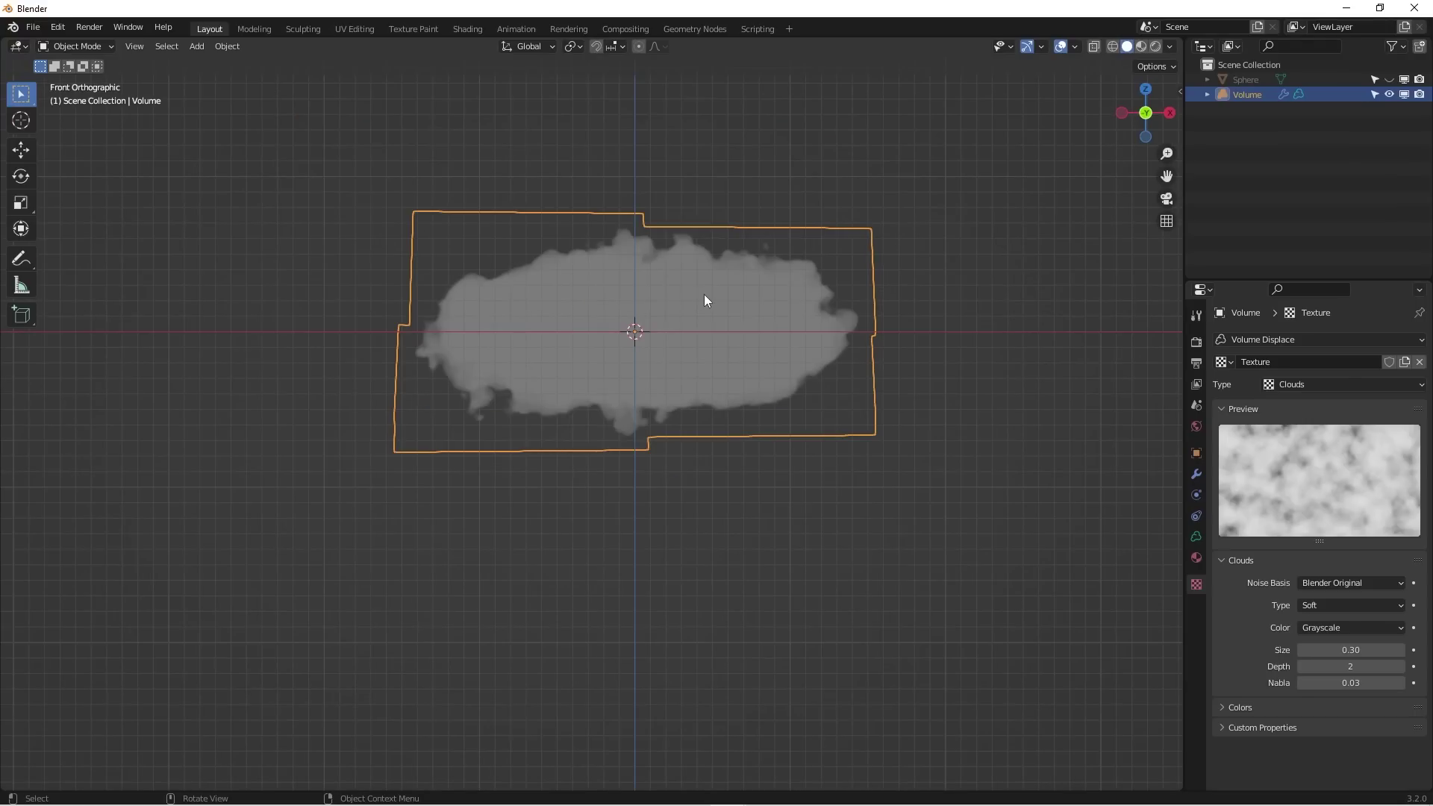
shift+middle_drag(706, 298, 788, 340)
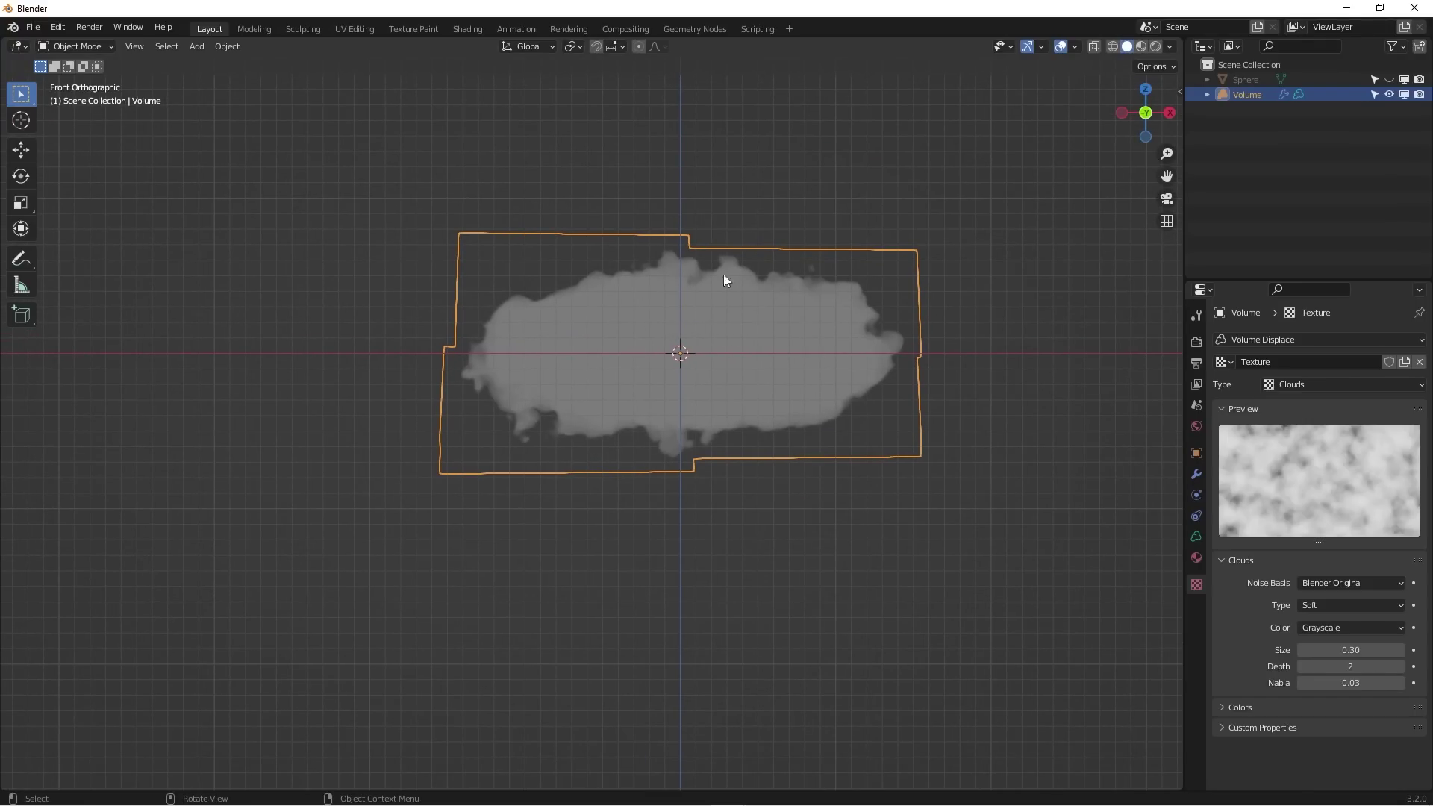
scroll(754, 309, up, 1)
shift+middle_drag(680, 366, 631, 393)
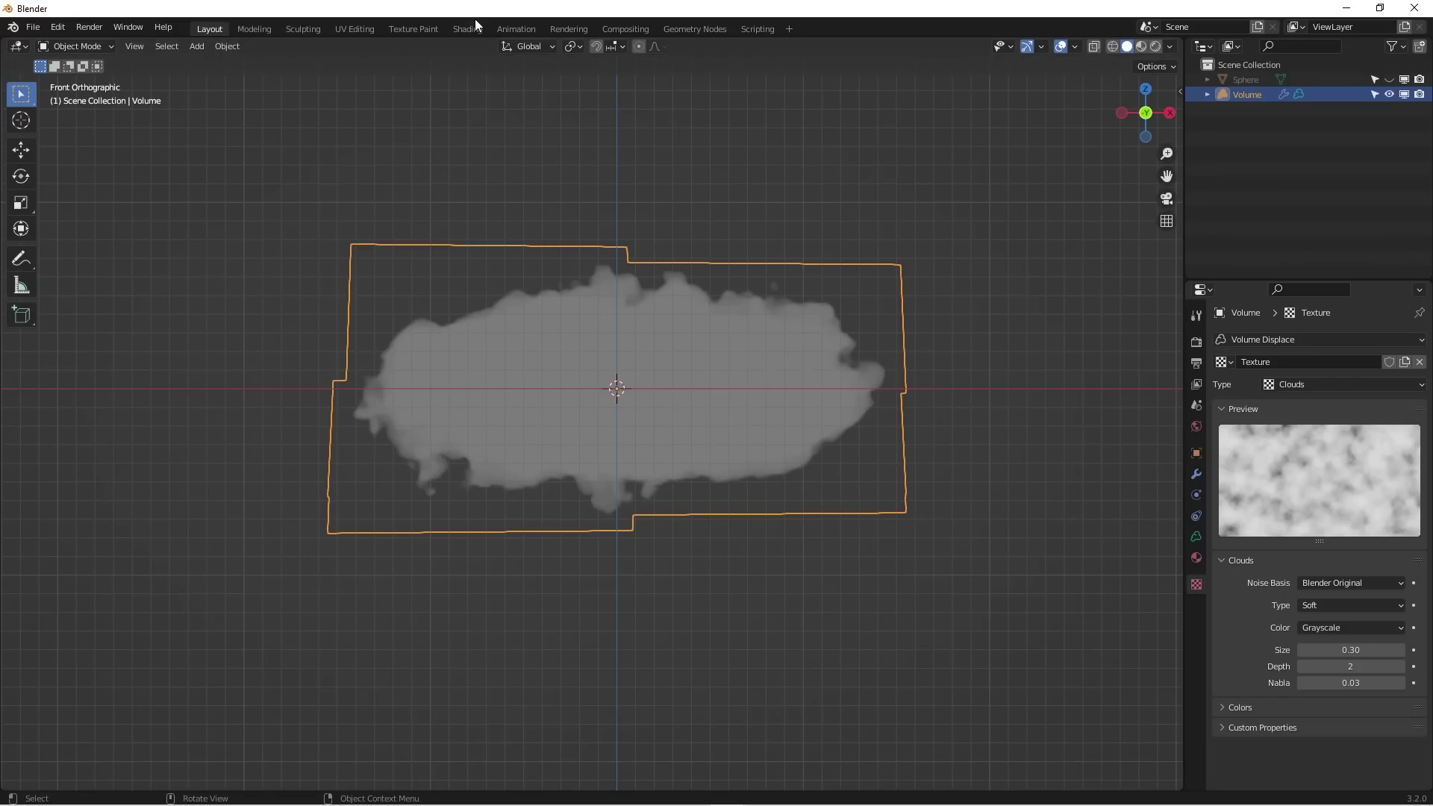
Step: Switch to the Shading workspace and move the world's Background node close to the World Output node
click(467, 30)
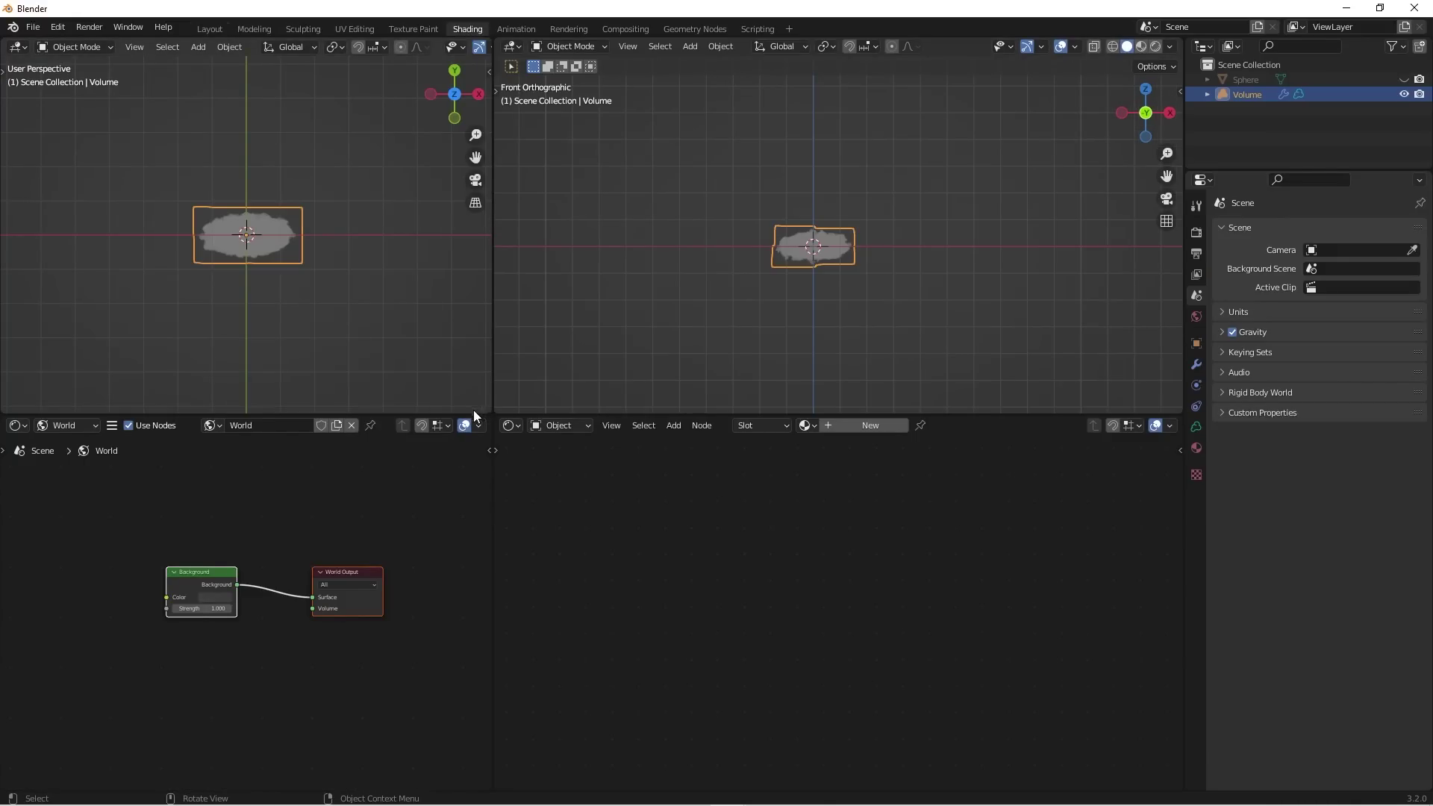
scroll(382, 497, up, 1)
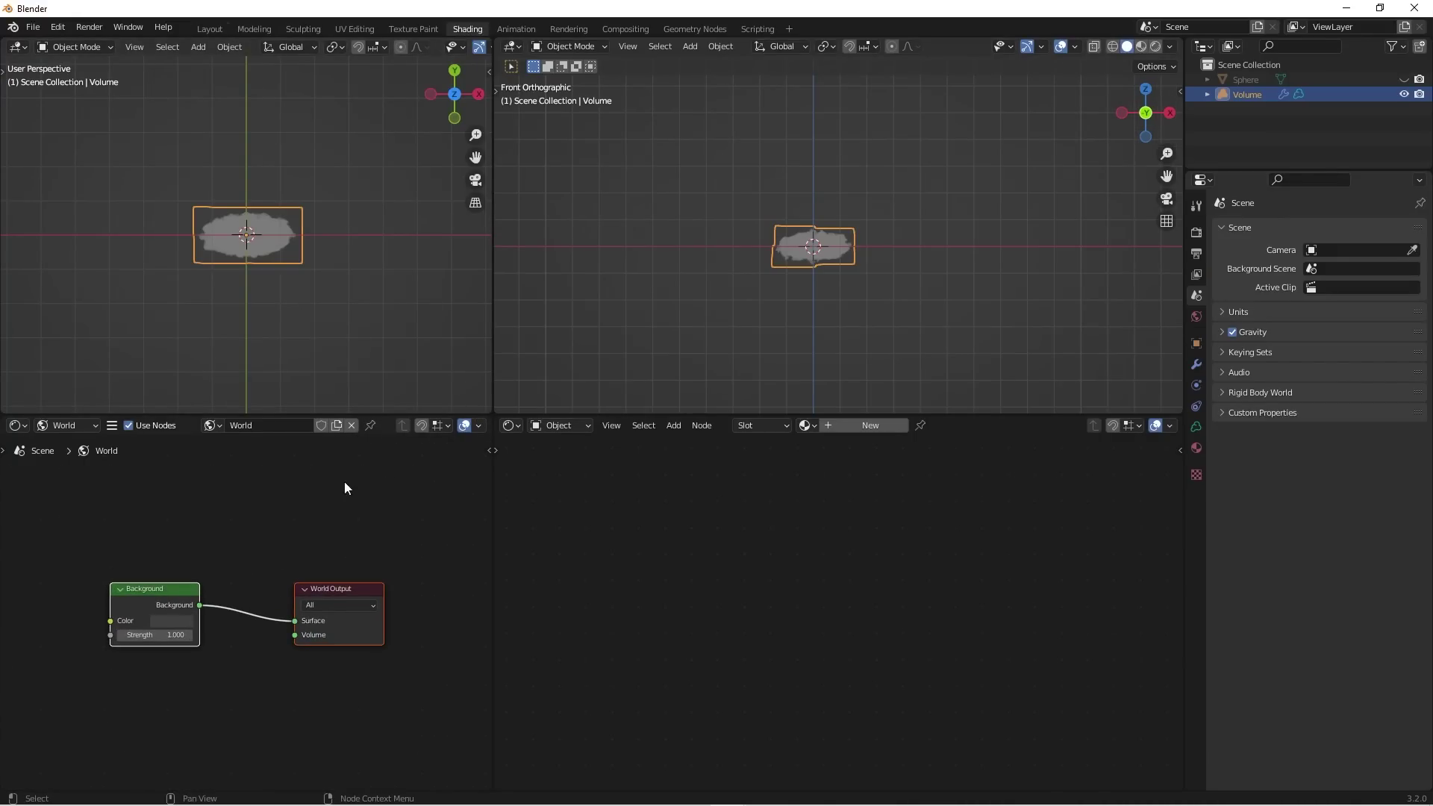
scroll(181, 571, up, 1)
drag(169, 596, 268, 589)
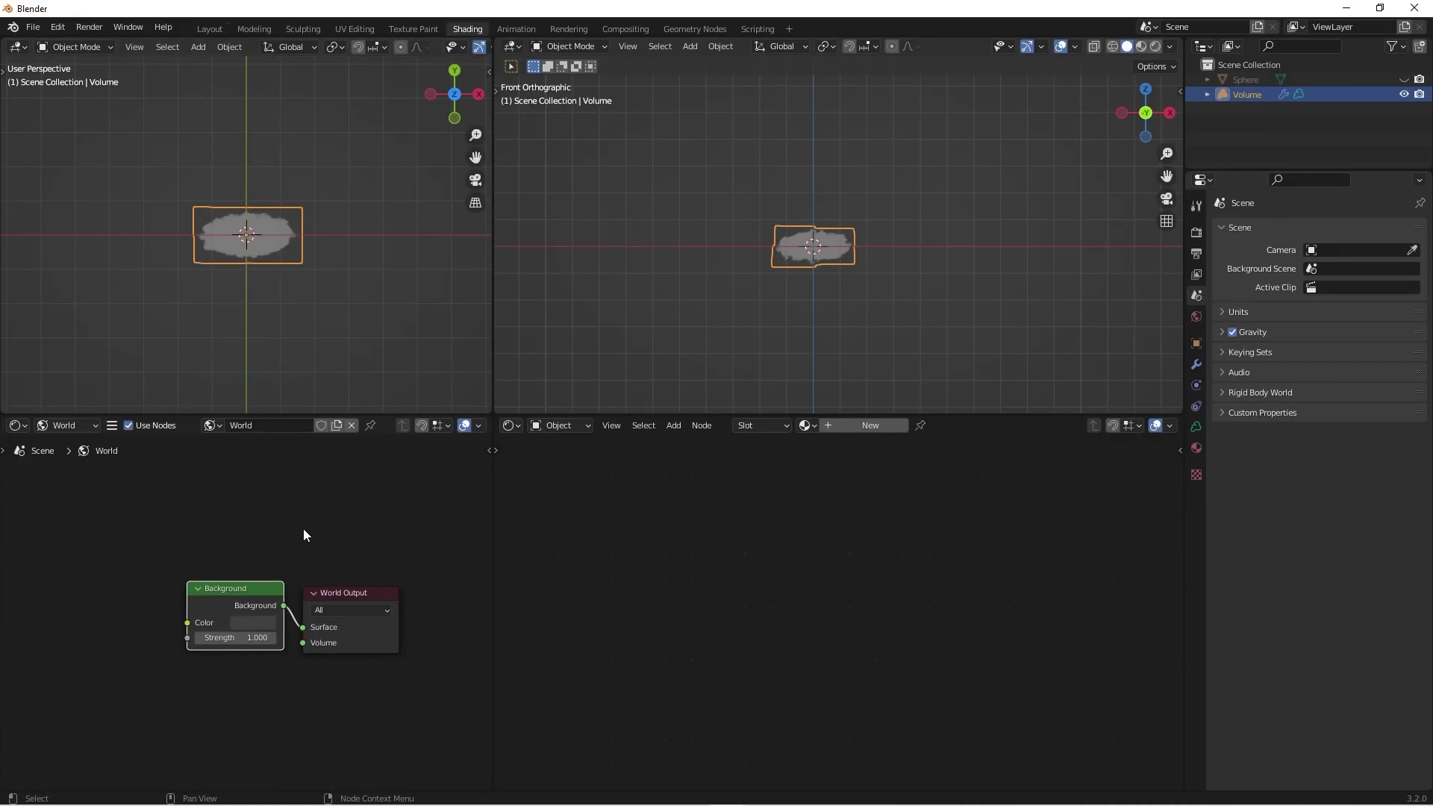
scroll(303, 528, down, 2)
middle_drag(315, 524, 362, 501)
scroll(298, 503, up, 1)
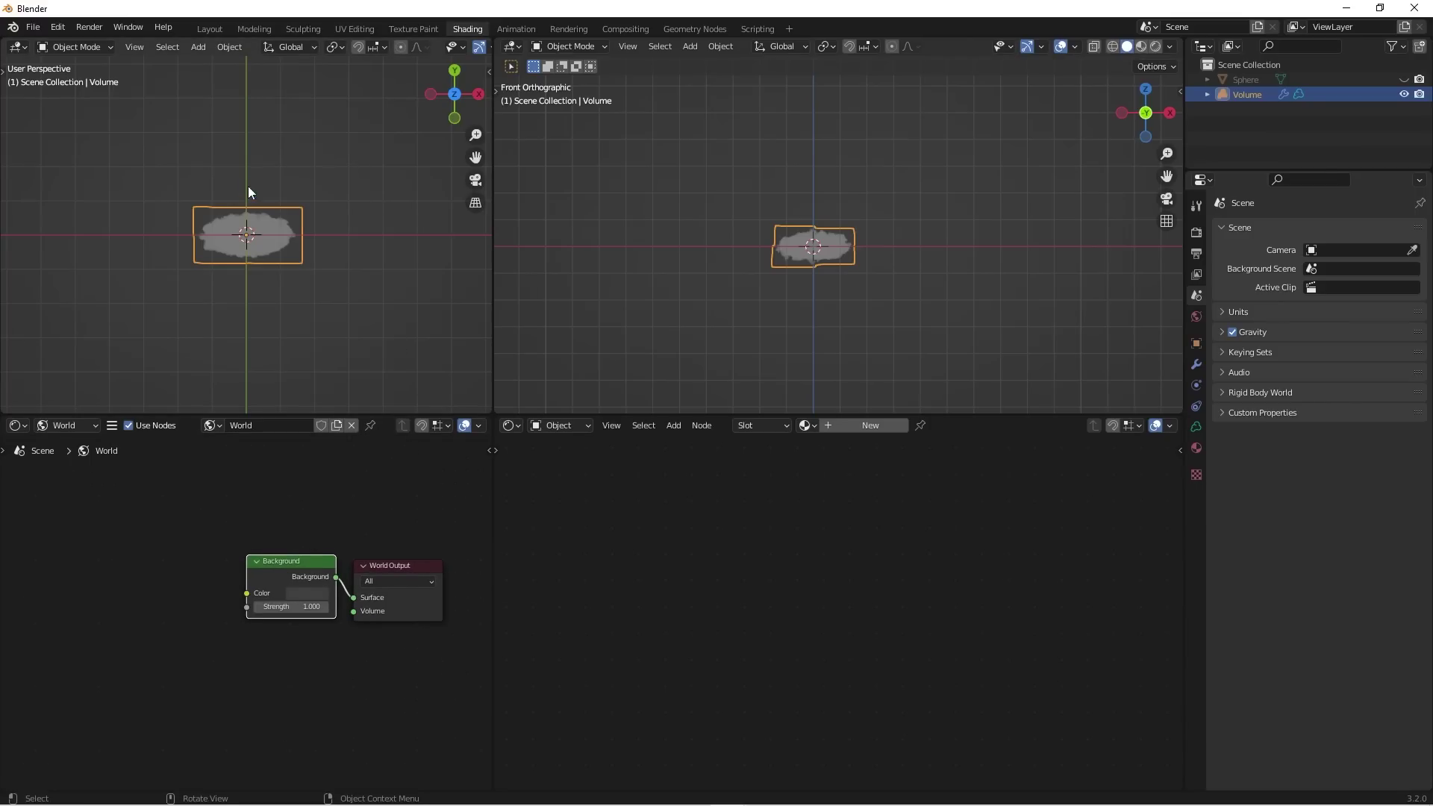
scroll(251, 196, up, 5)
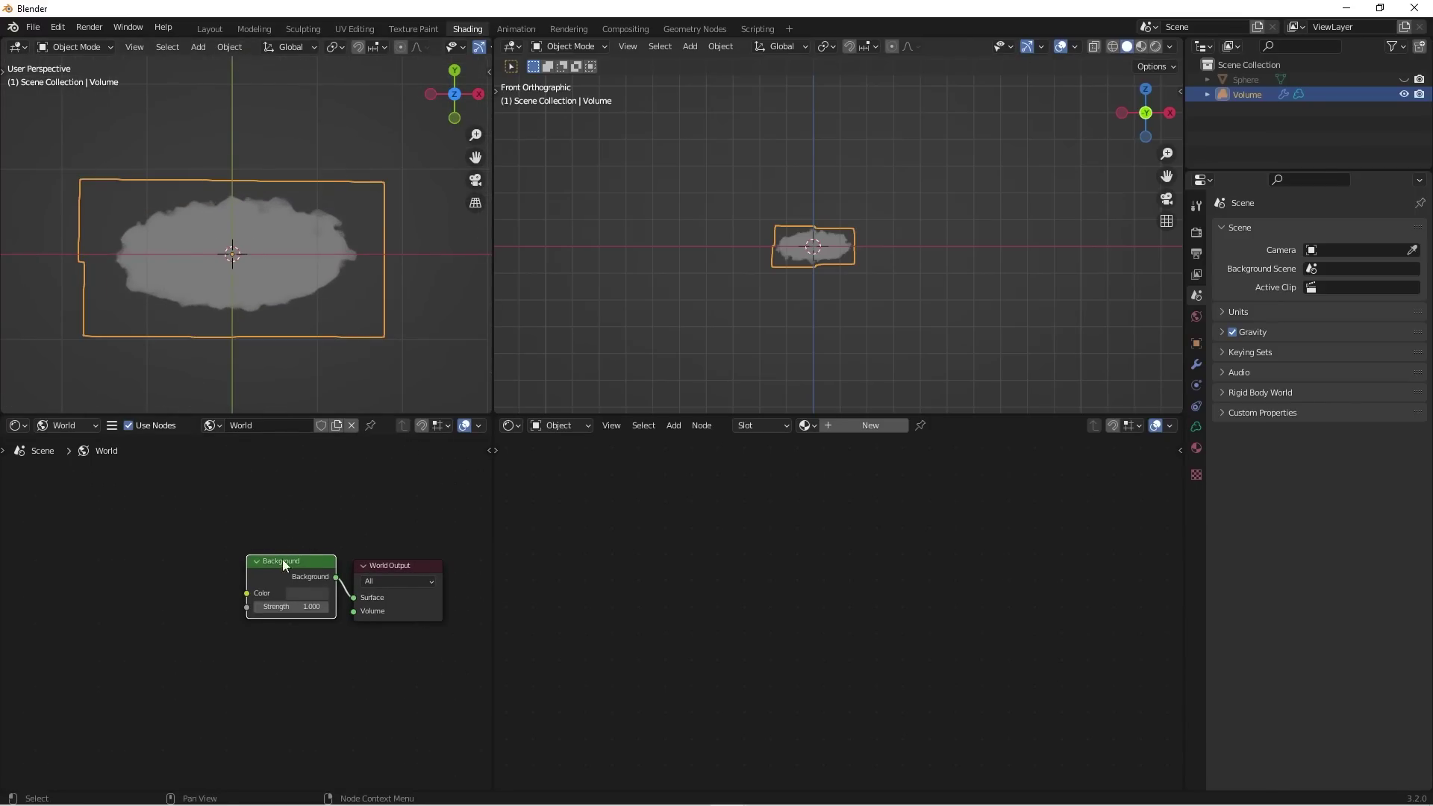
Step: Add an environment texture with mapping to the world's Background node, load outdoor_umbrellas_4k.hdr, and space out the nodes
drag(301, 570, 259, 572)
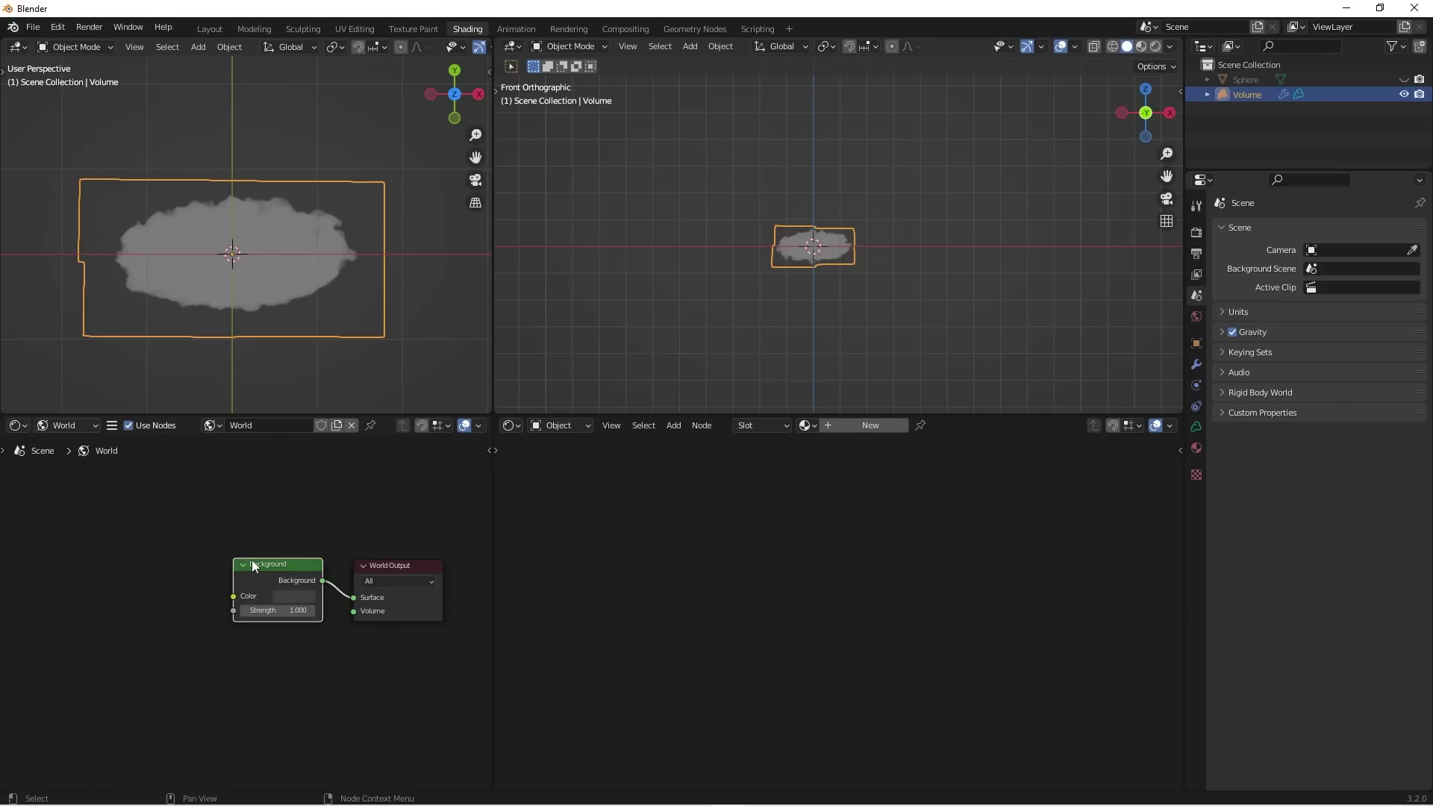
key(ctrl+t)
click(212, 564)
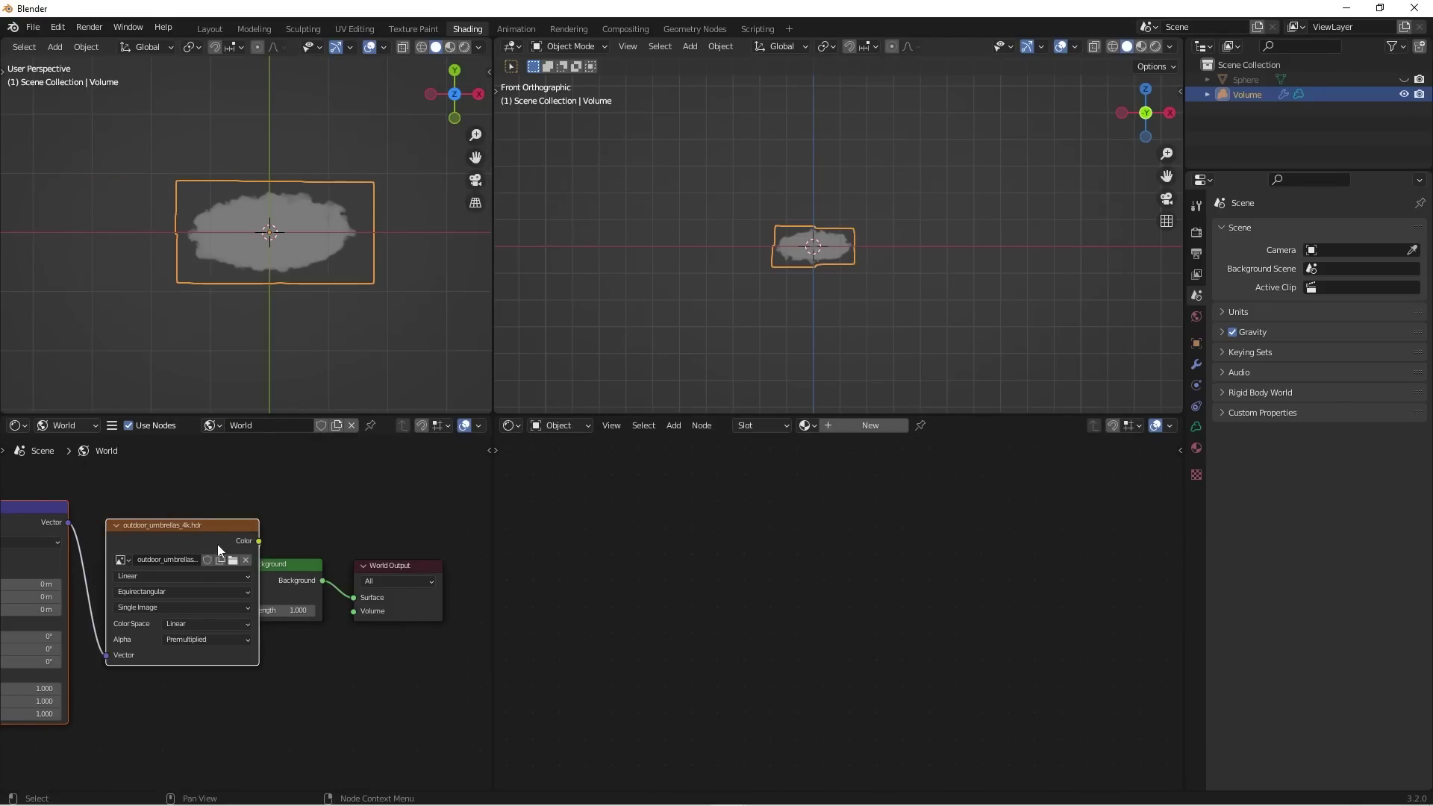
drag(218, 546, 153, 554)
scroll(231, 515, down, 3)
middle_drag(240, 515, 291, 508)
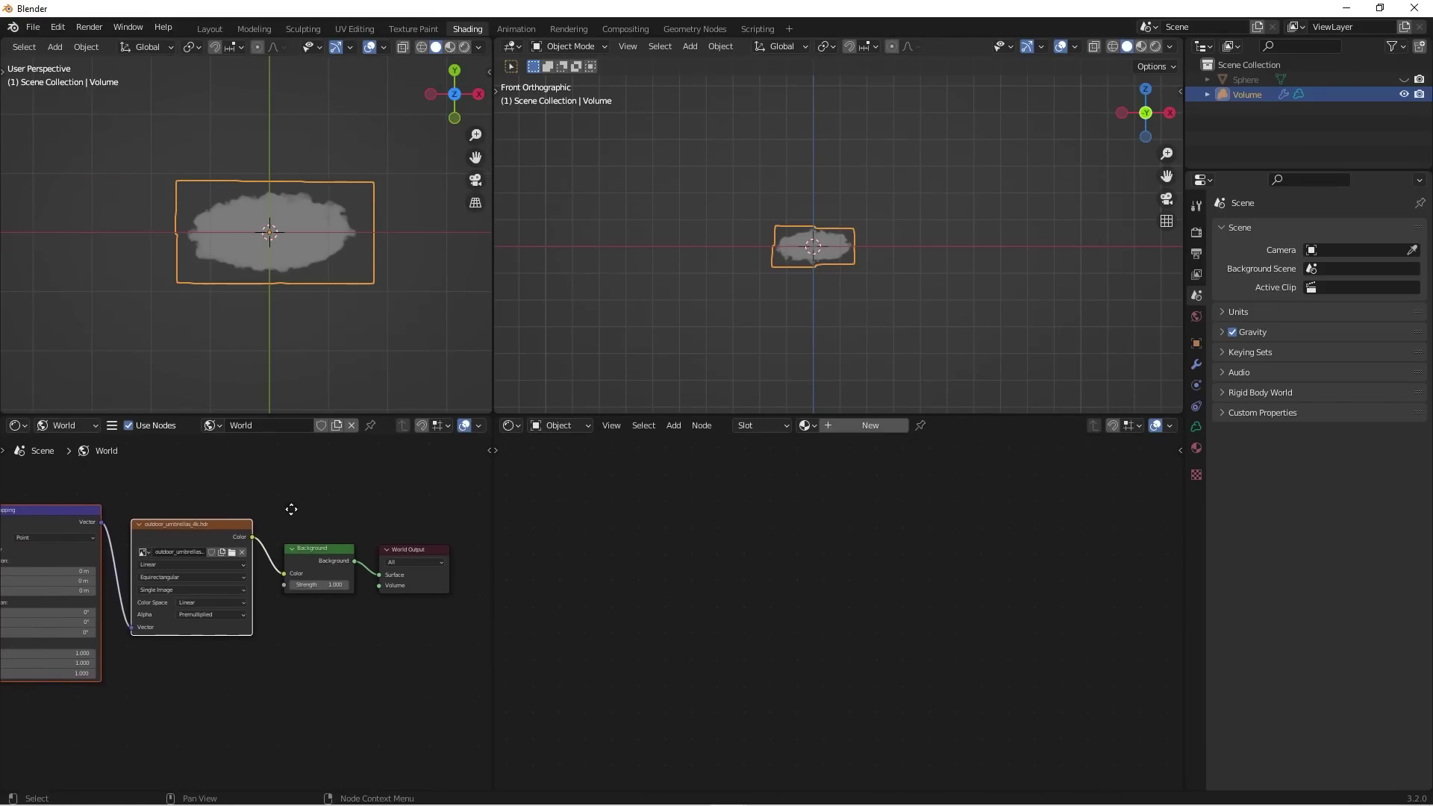
Step: Show the perspective viewport in rendered shading to preview the volume lit by the HDRI
click(464, 46)
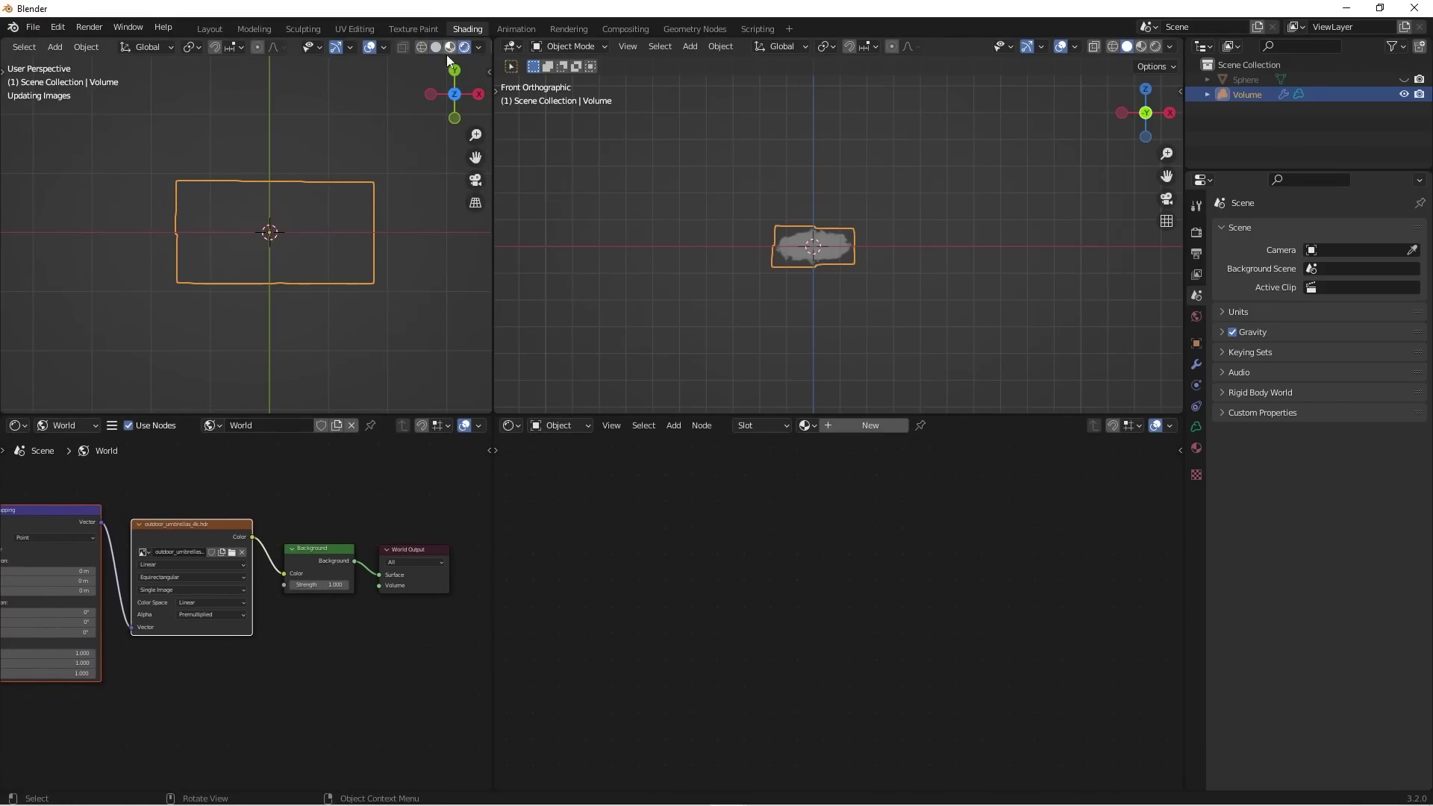
scroll(309, 206, up, 2)
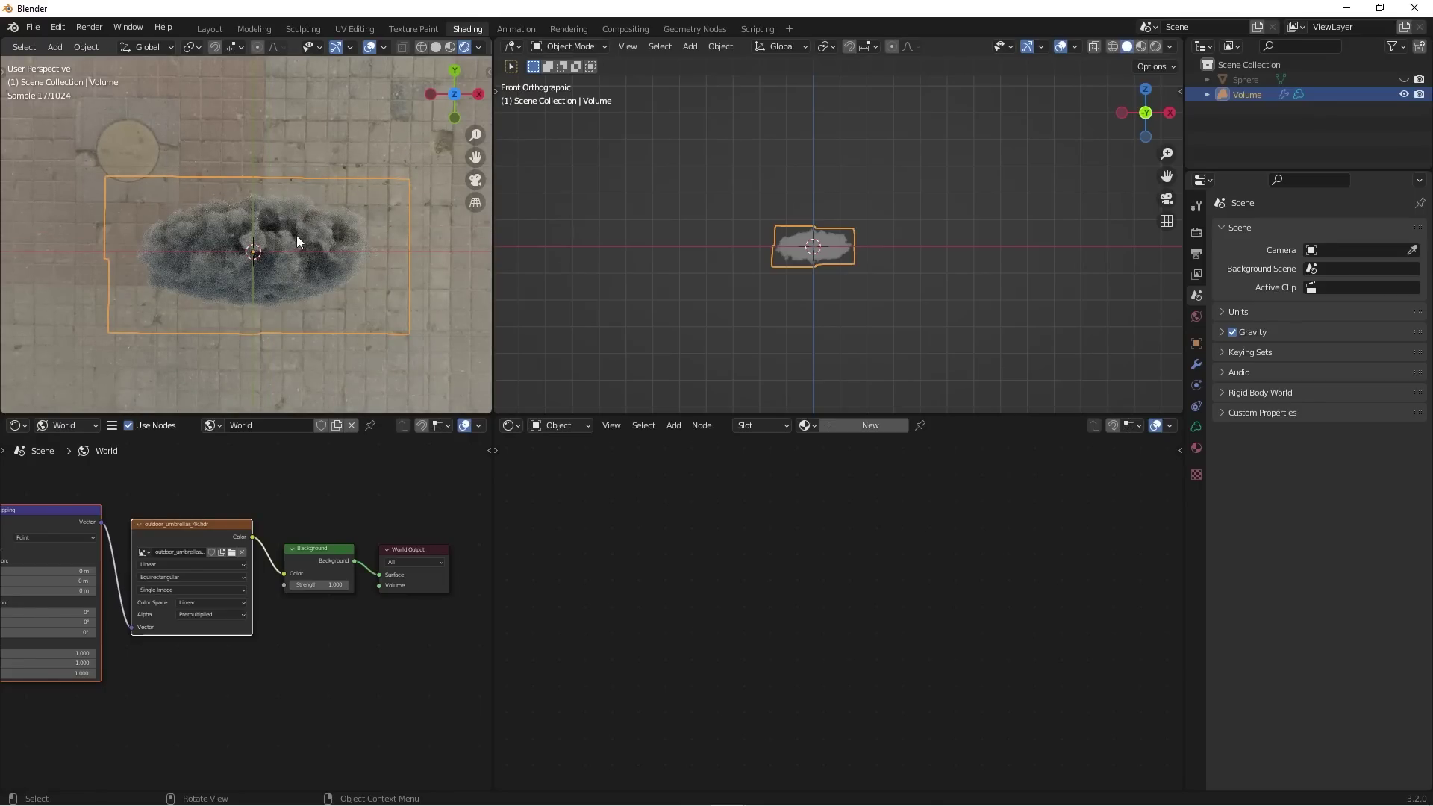
Step: Examine the rendered cloud against the HDRI background from several angles and distances
scroll(259, 237, up, 3)
scroll(145, 198, down, 5)
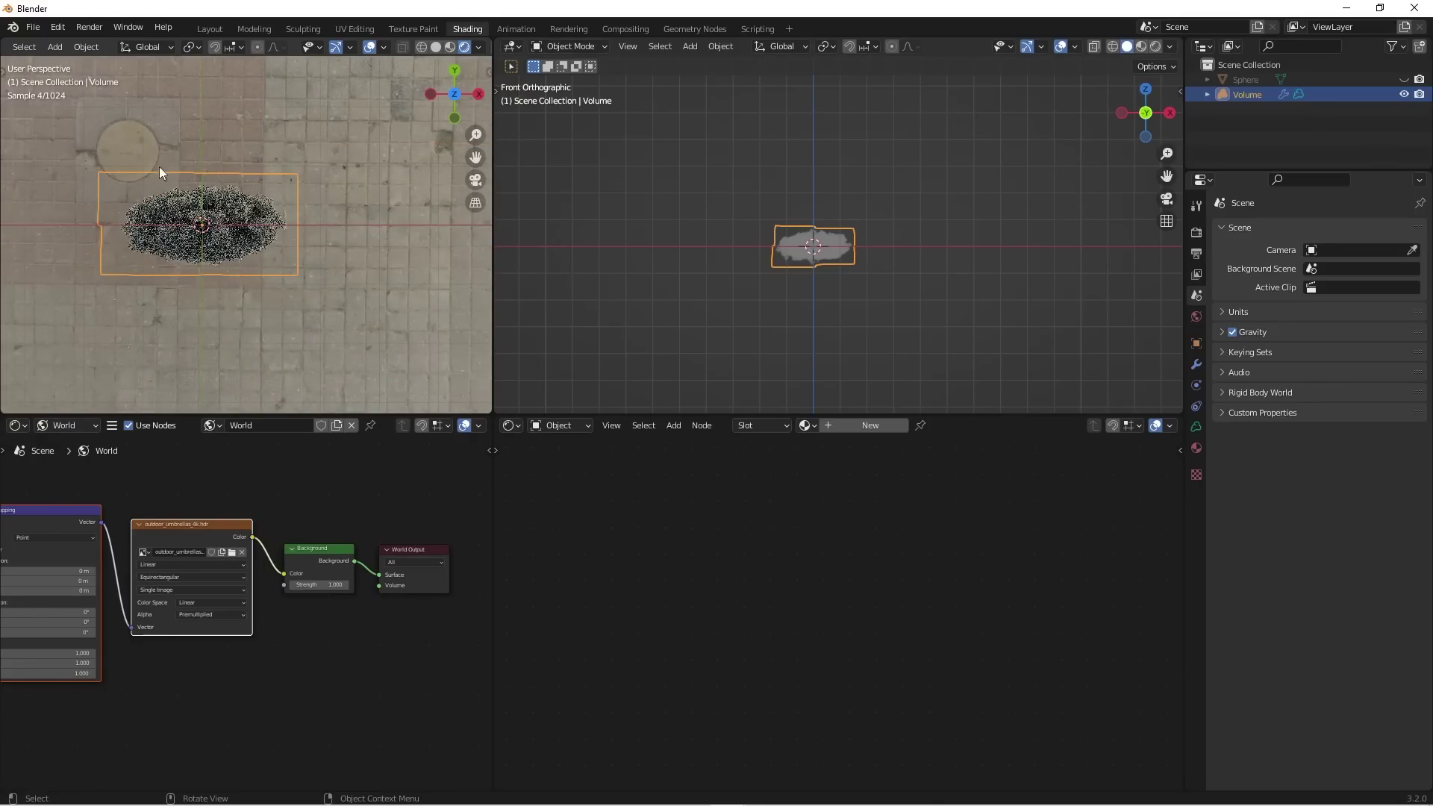
middle_drag(267, 225, 228, 206)
scroll(283, 216, up, 5)
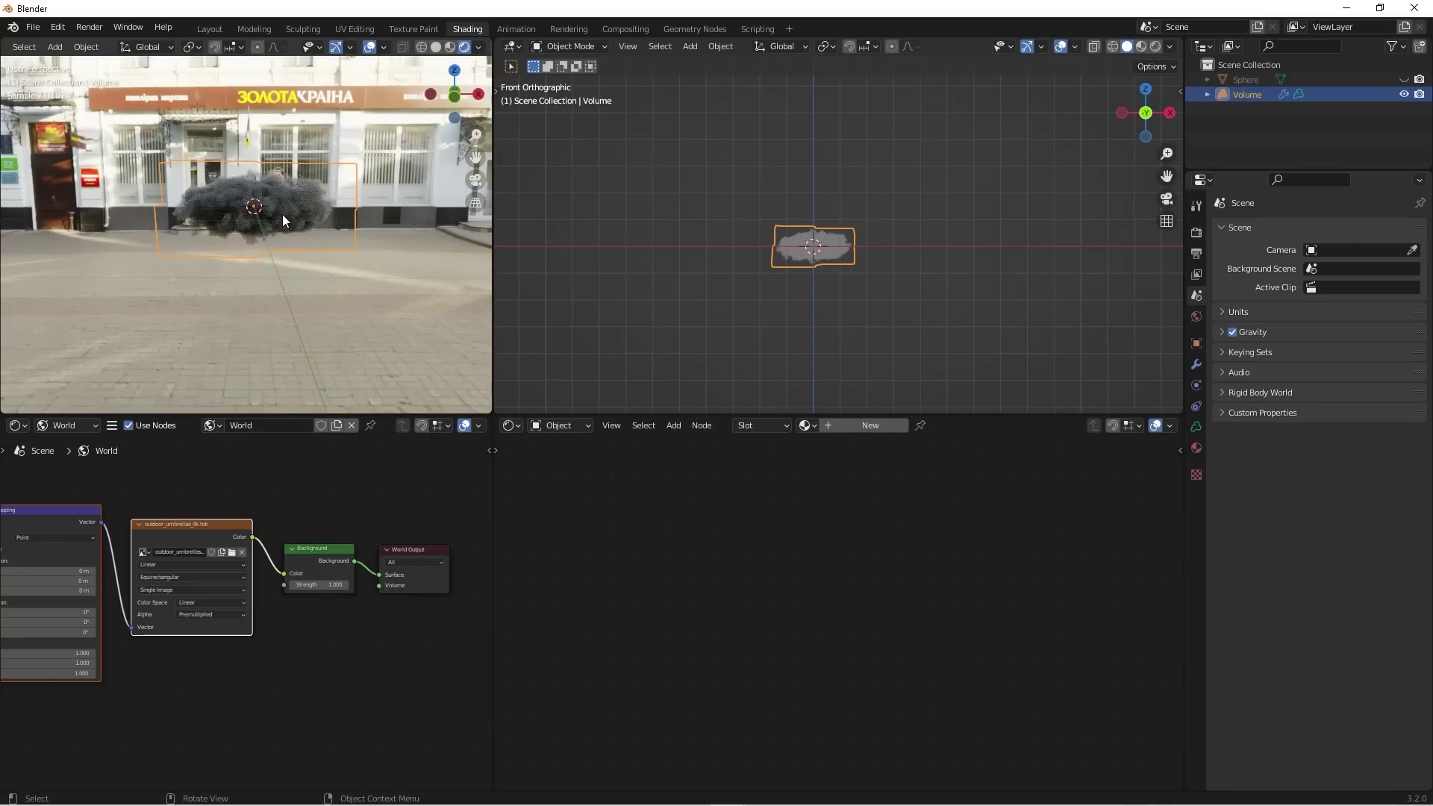
scroll(285, 209, down, 4)
middle_drag(276, 209, 280, 192)
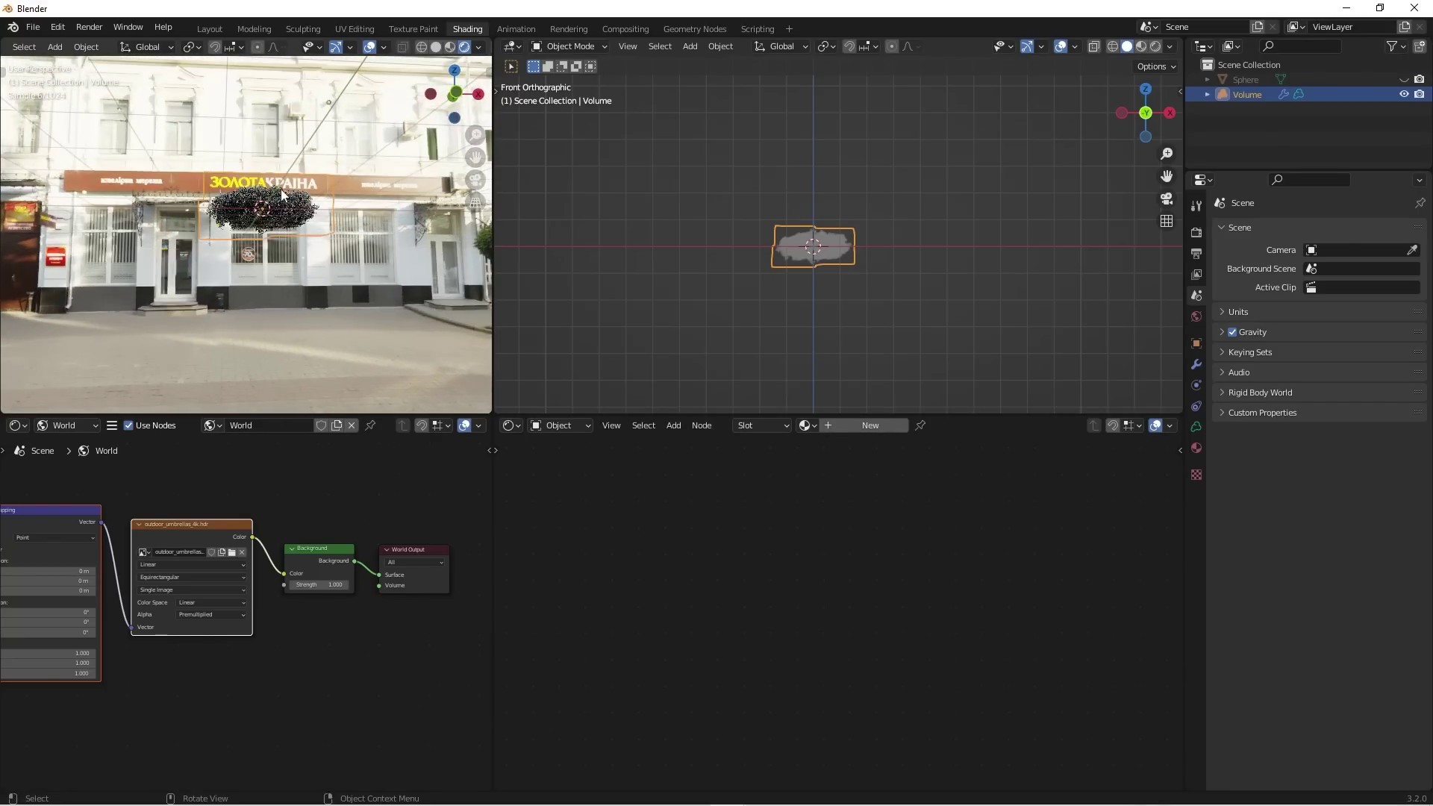
scroll(280, 189, up, 5)
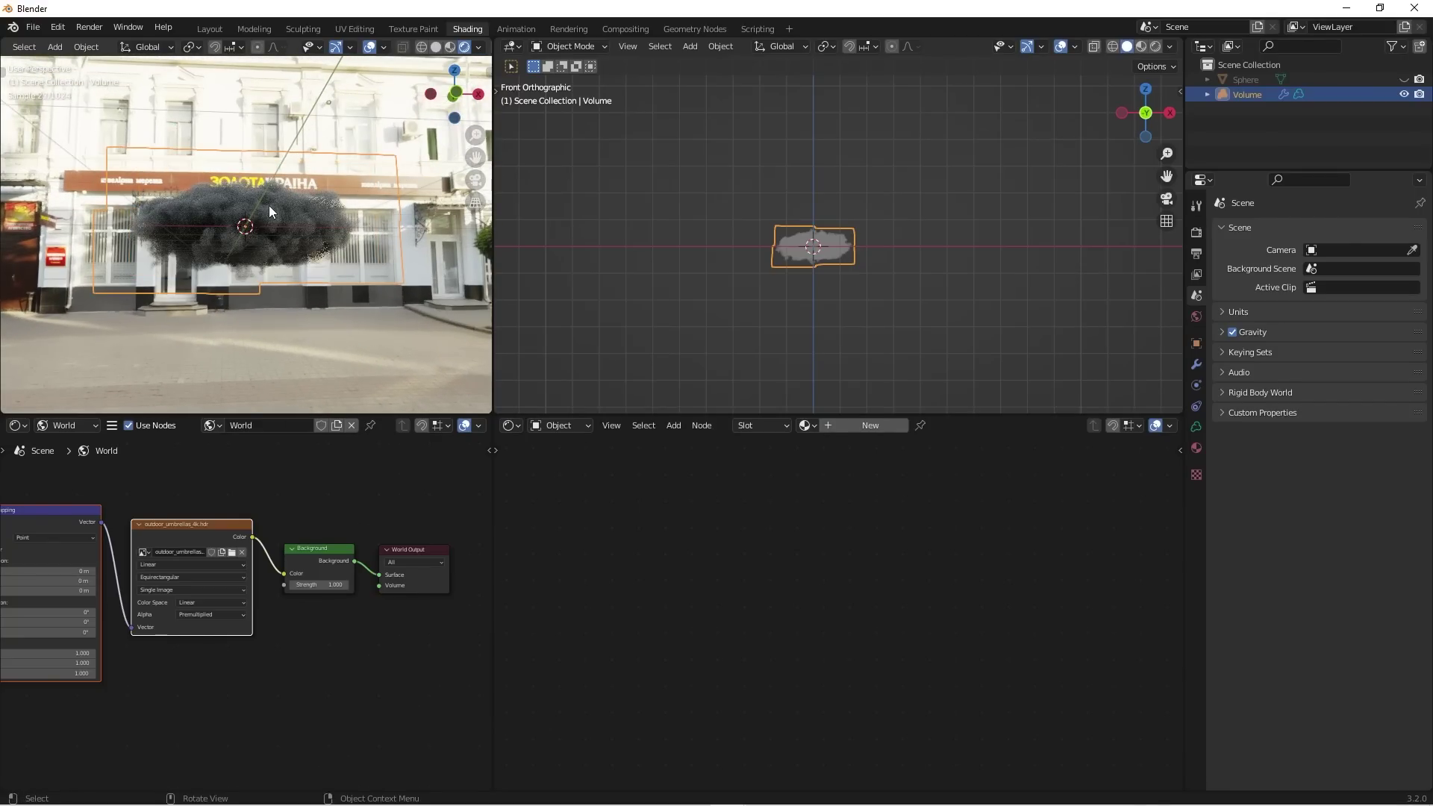
scroll(269, 205, down, 1)
middle_drag(268, 205, 271, 211)
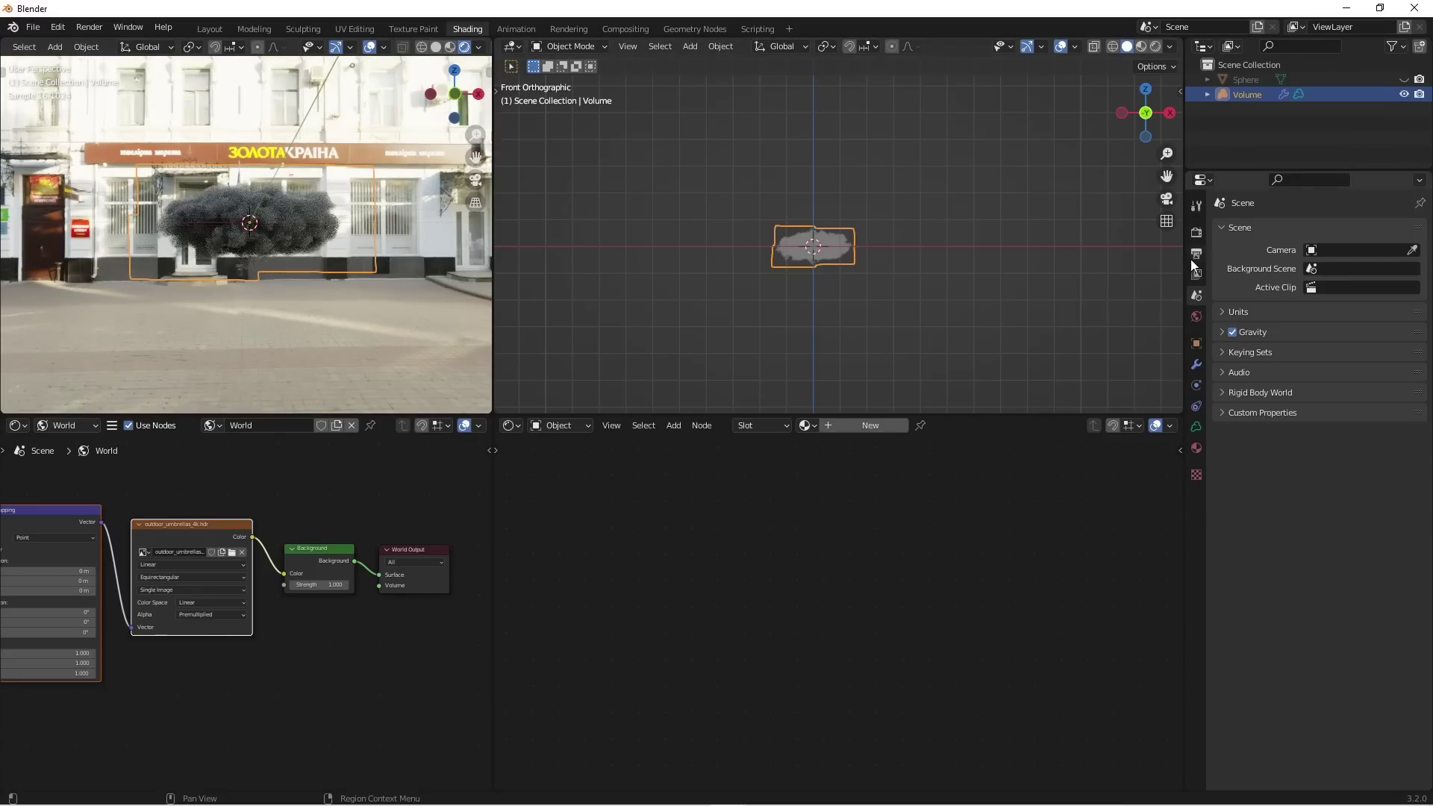
Step: Enable the Transparent film option in the render settings to hide the HDRI behind the cloud
click(1197, 233)
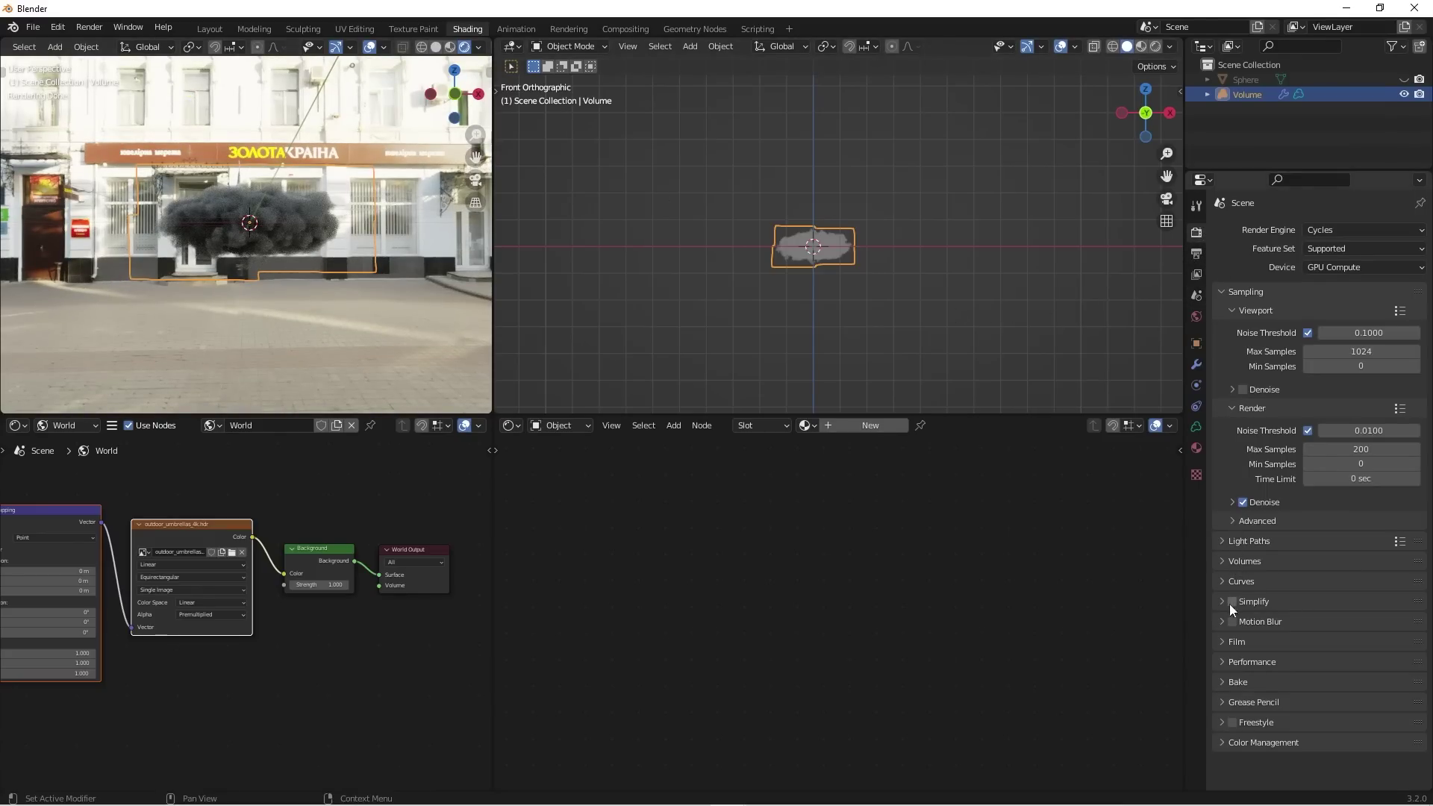
click(1224, 643)
scroll(1268, 630, down, 4)
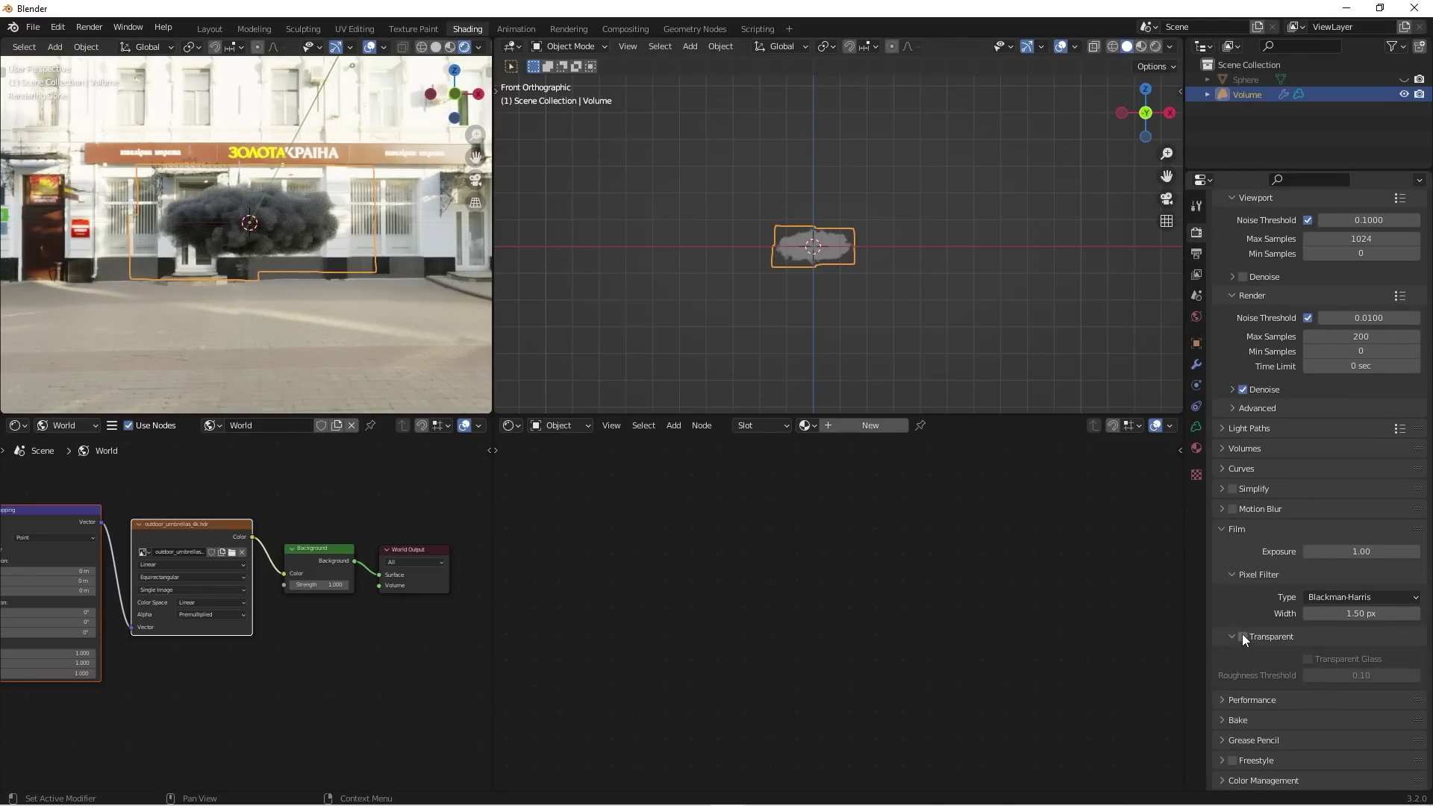
click(1242, 637)
scroll(263, 174, up, 3)
mouse_move(261, 232)
middle_down()
mouse_move(239, 248)
mouse_move(273, 242)
middle_up()
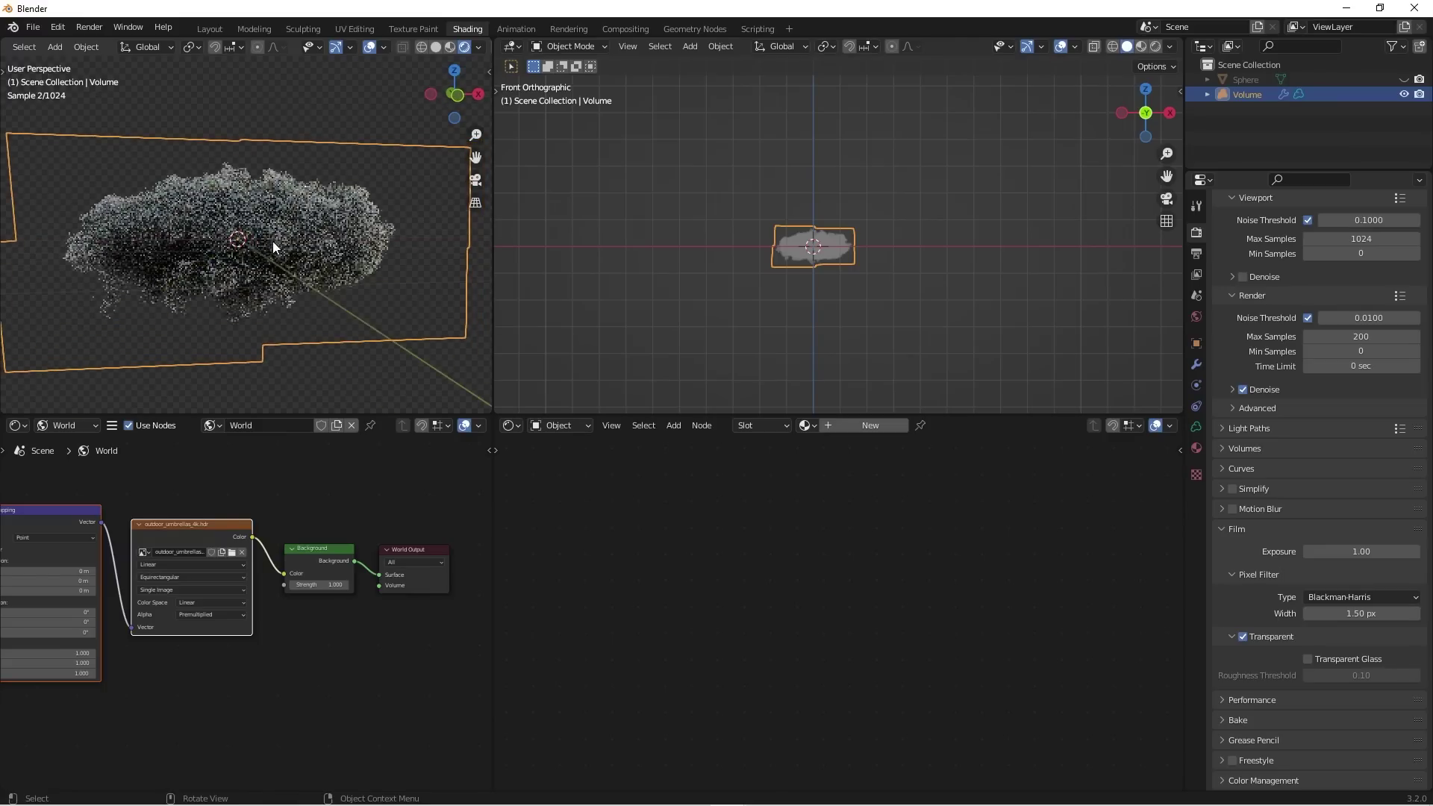
Step: Join the world node editor's area into the rendered viewport above it and widen the viewport
right_click(489, 415)
click(475, 409)
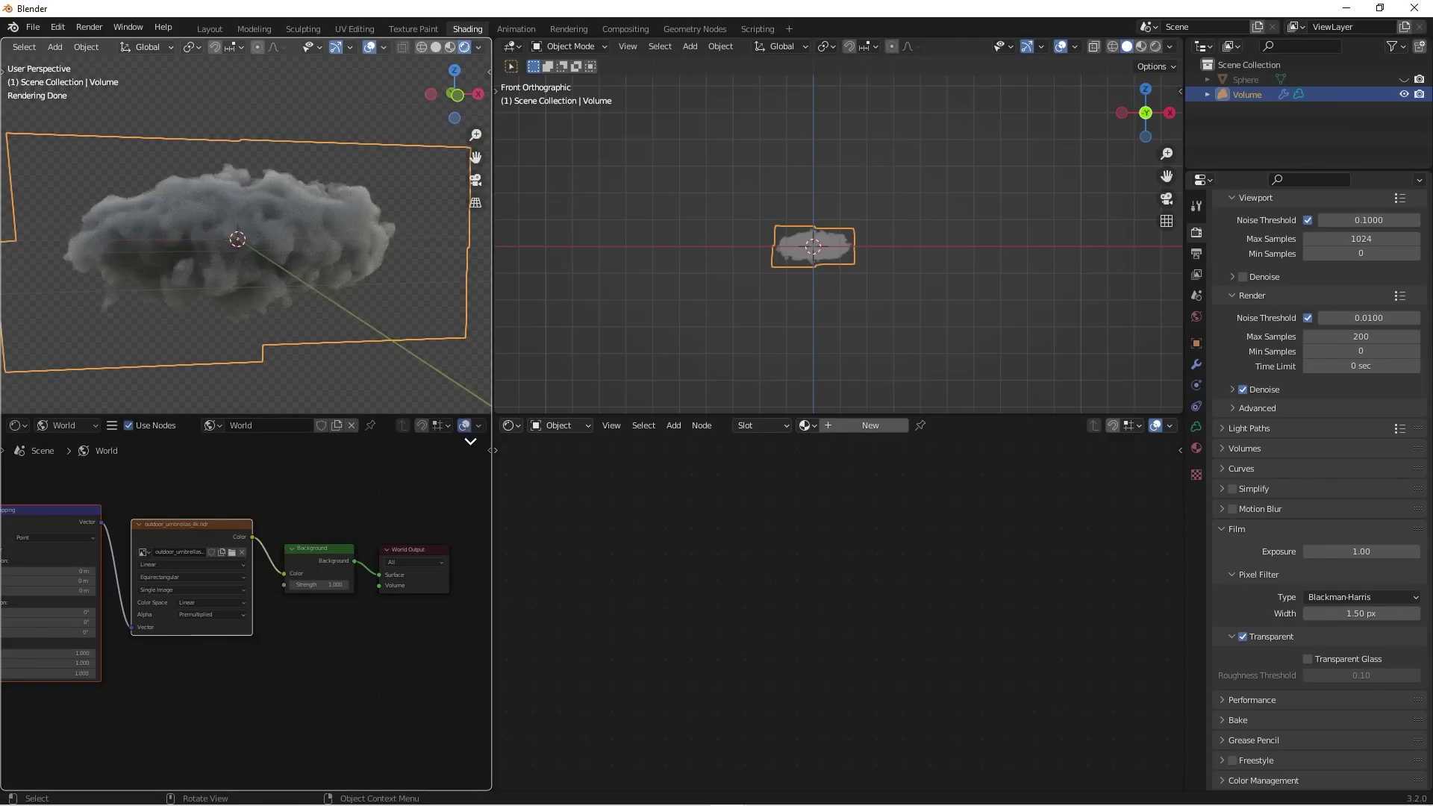
click(470, 442)
drag(492, 393, 705, 380)
Step: Show the cloud from the front in the enlarged rendered viewport and hide the viewport overlays
scroll(493, 377, down, 2)
middle_drag(492, 378, 442, 373)
scroll(448, 385, up, 3)
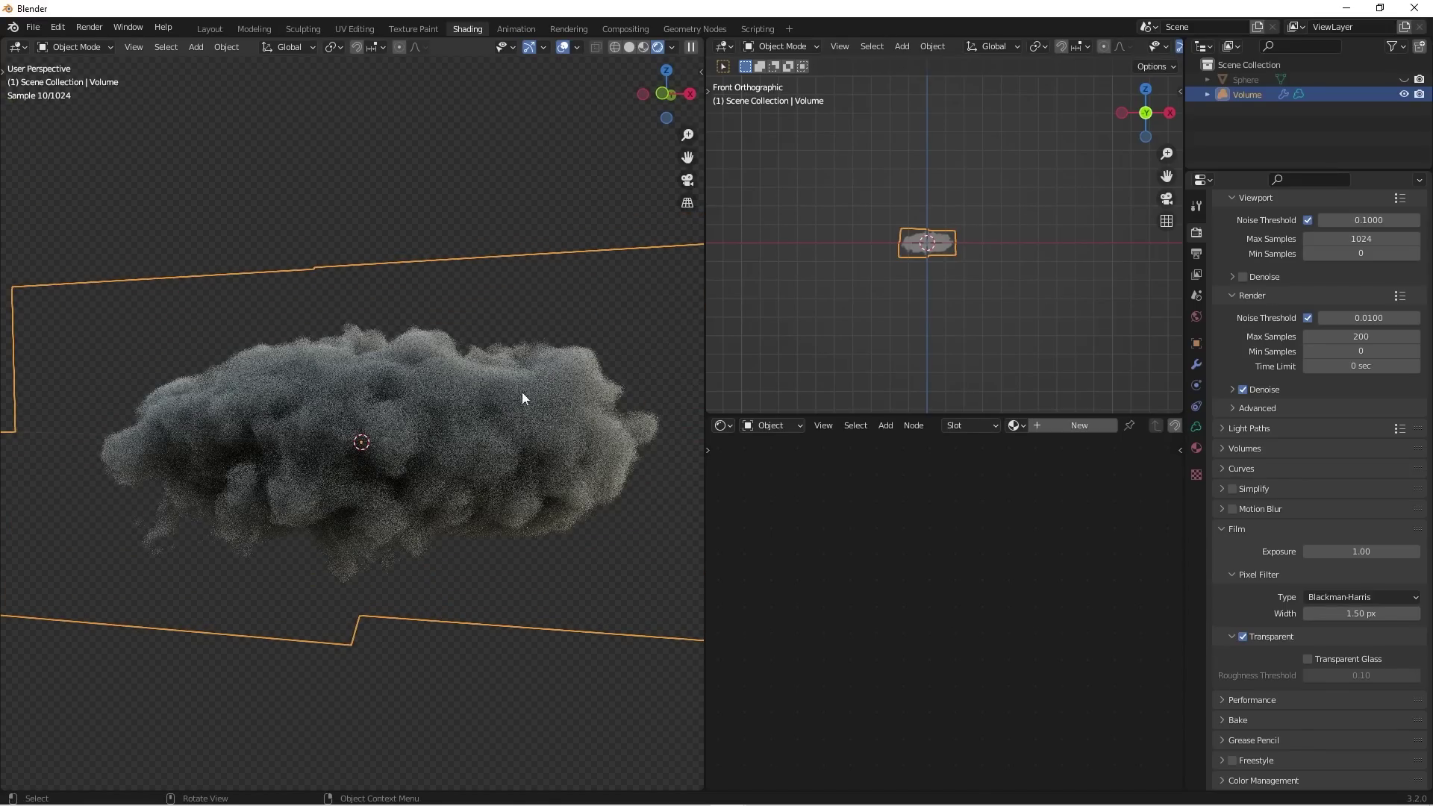
key(KP_1)
key(shift+alt+z)
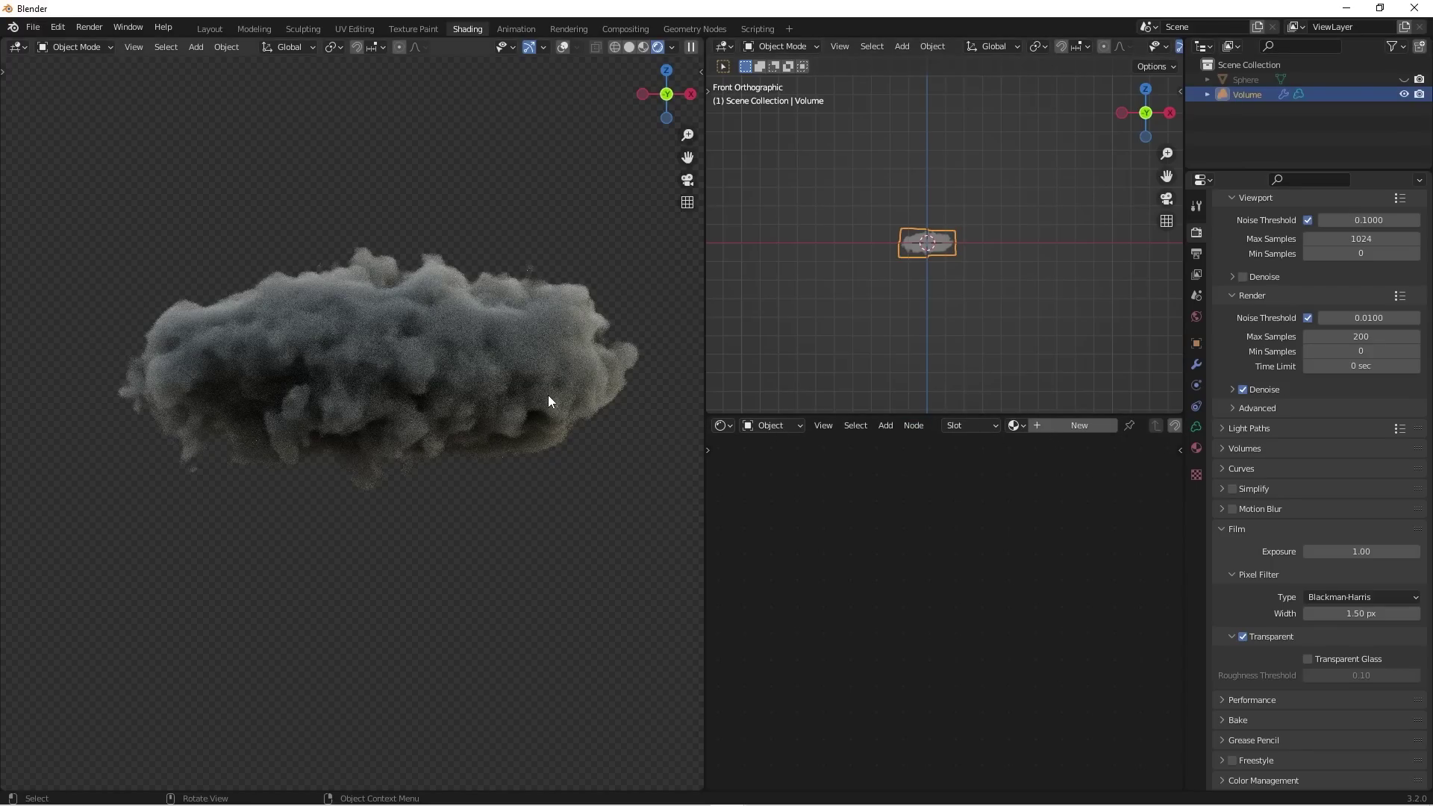
Step: Create a new material for the Volume object and bring its Principled Volume node into close view
click(1059, 424)
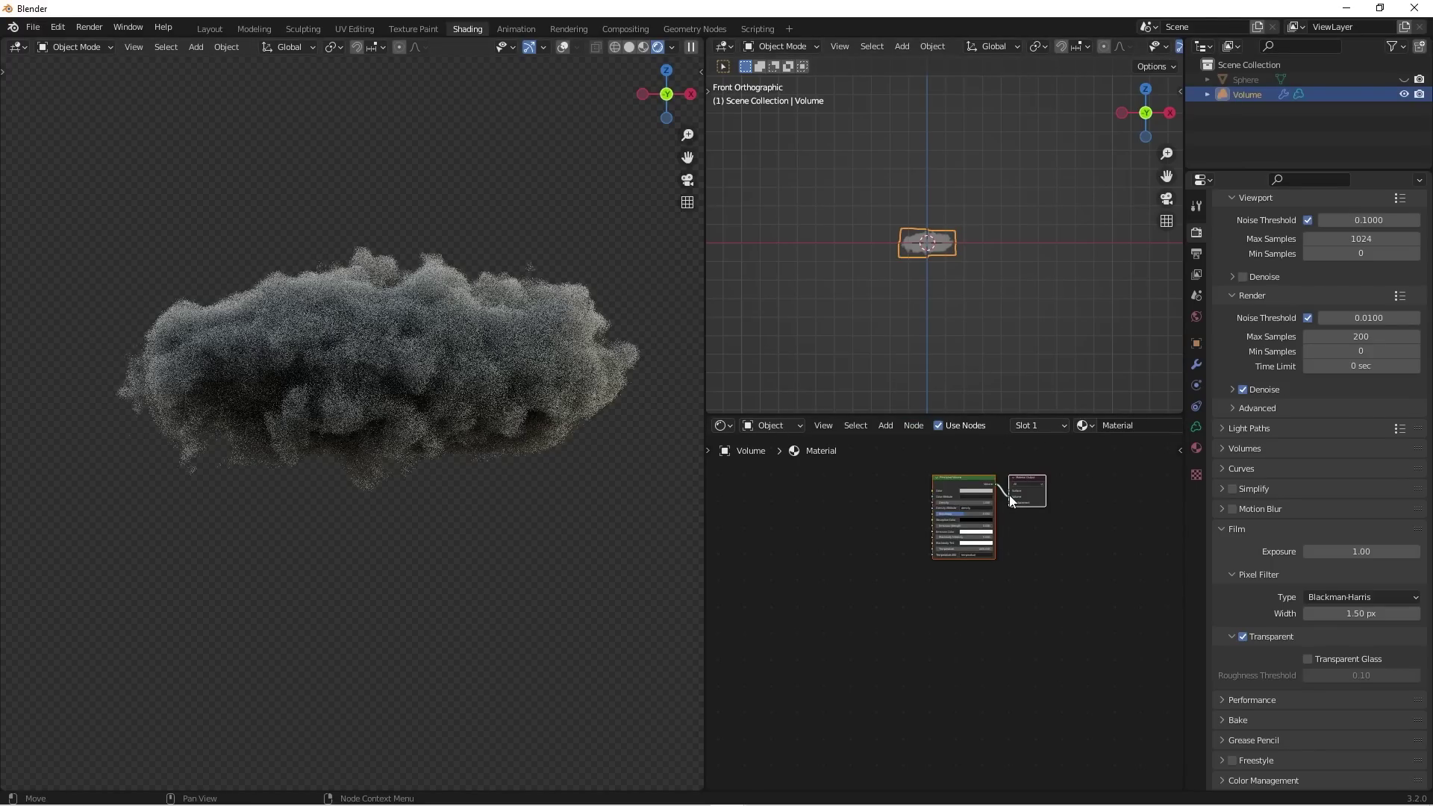
middle_drag(1009, 495, 939, 616)
scroll(925, 609, up, 2)
scroll(911, 607, up, 2)
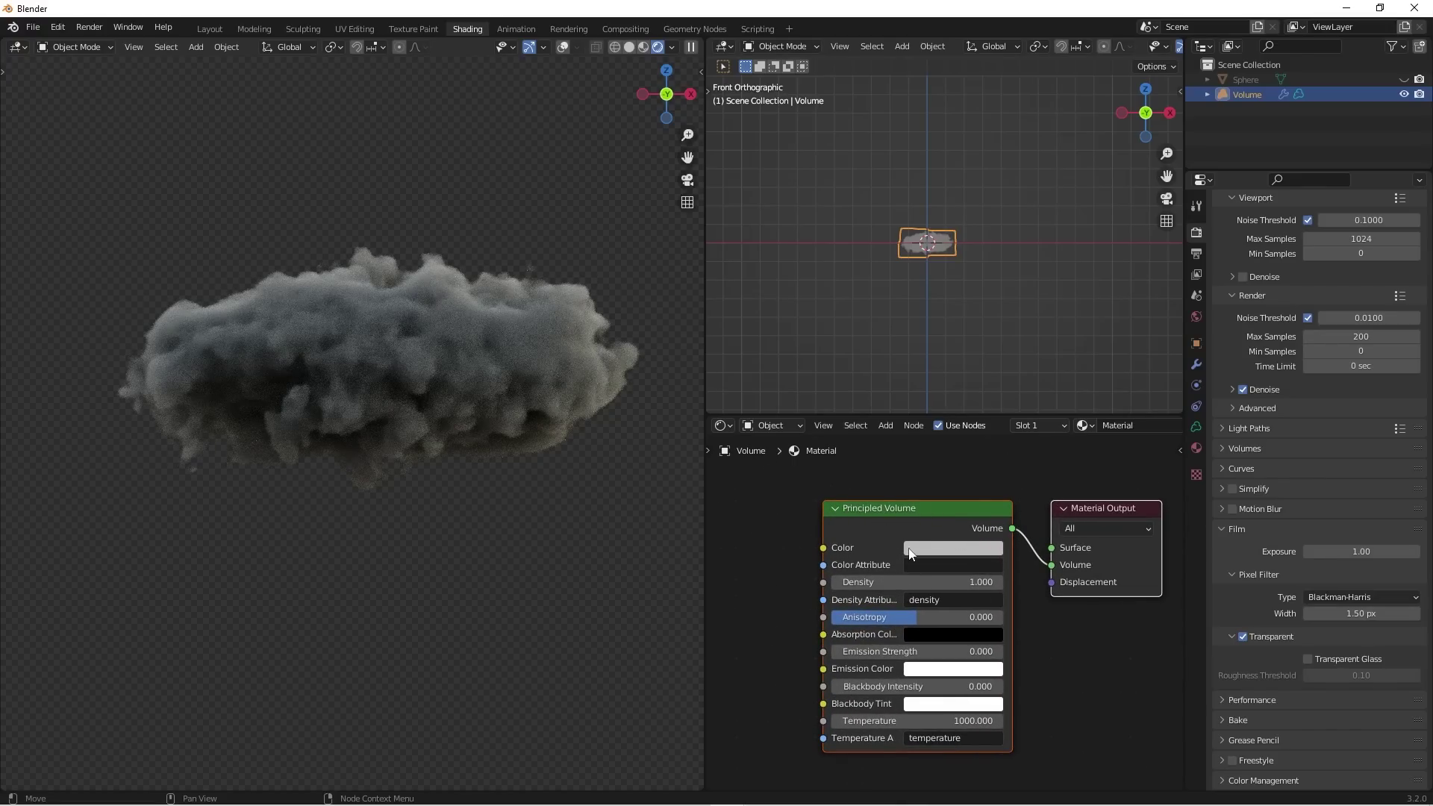
scroll(898, 542, down, 1)
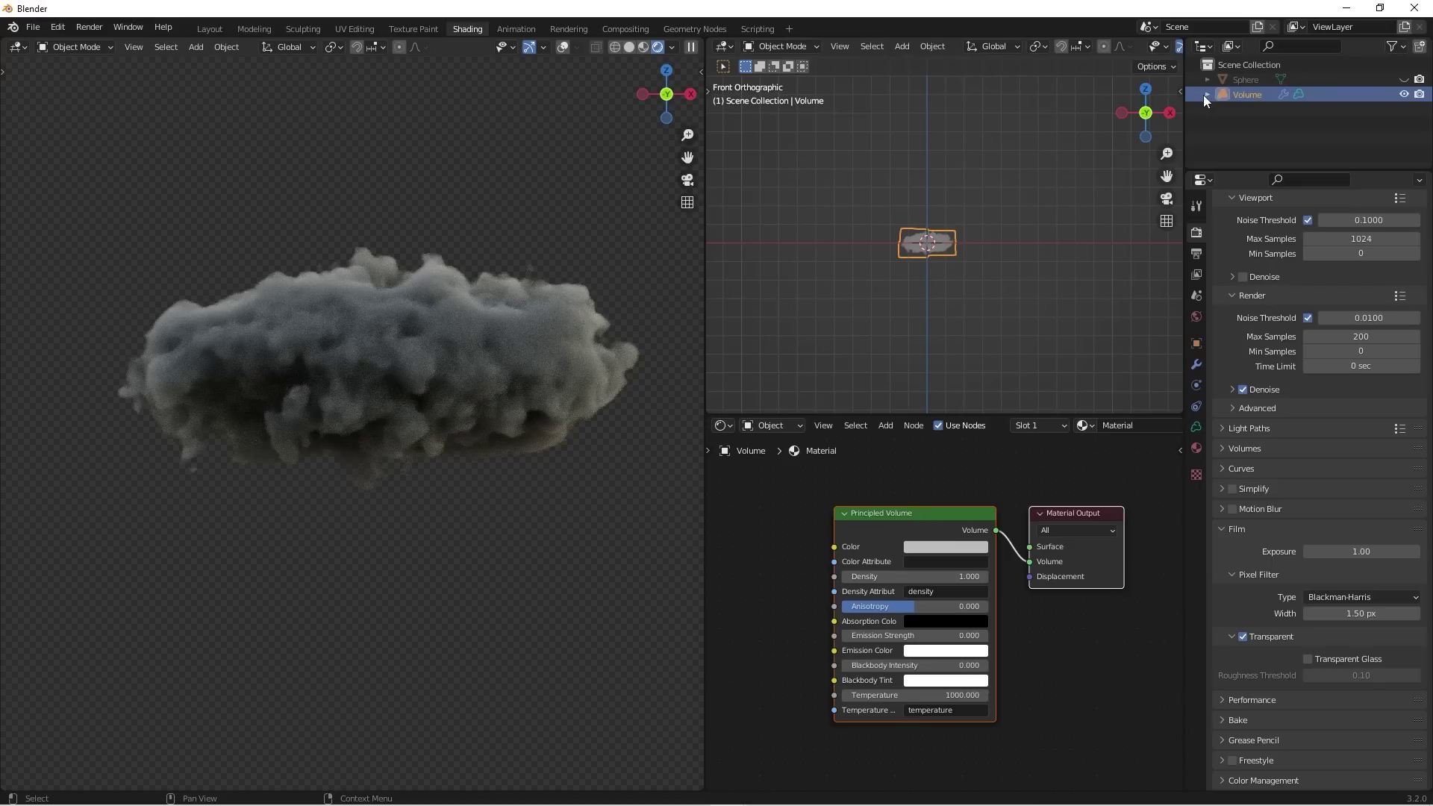
scroll(910, 556, up, 1)
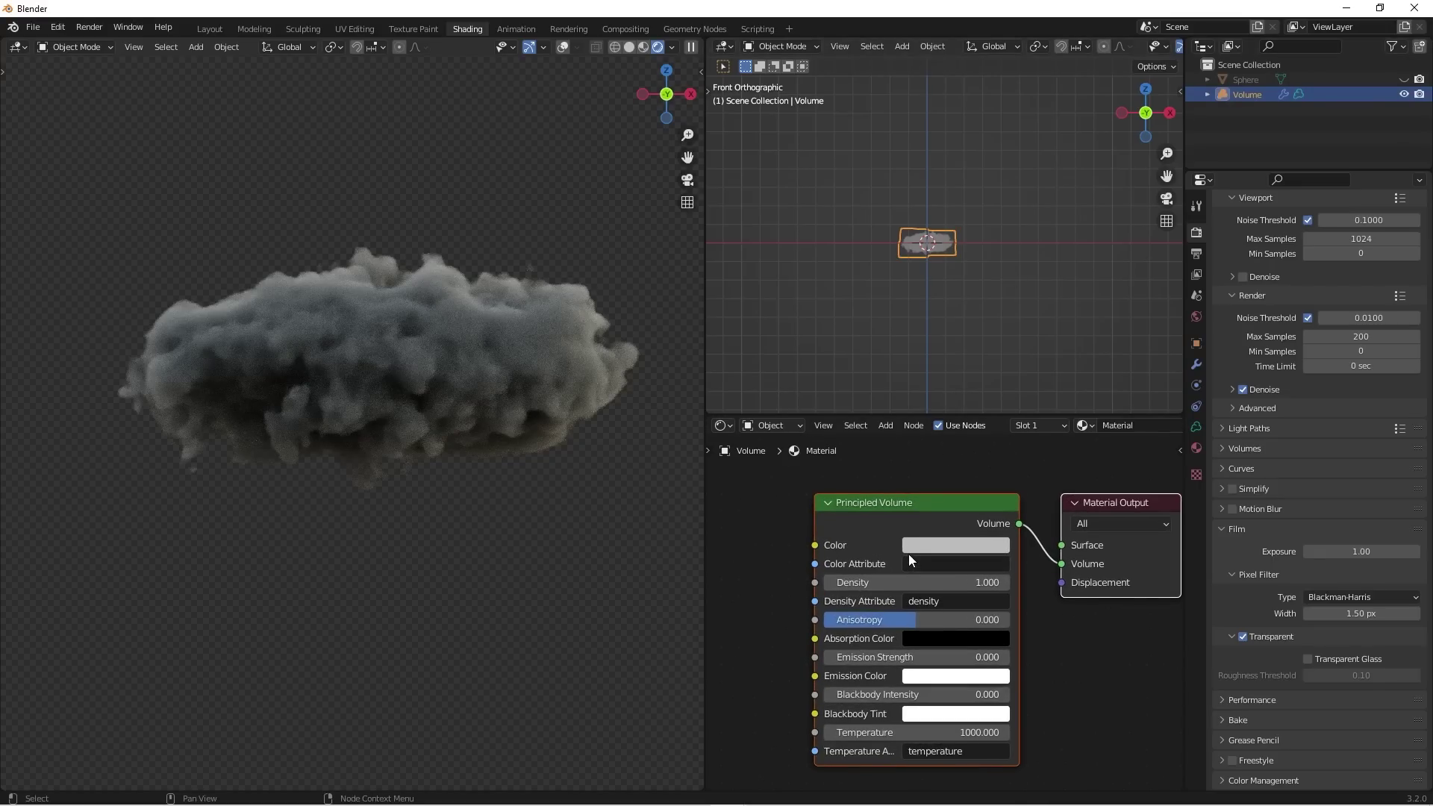
Step: Try a pink Principled Volume color with hue 0.858, saturation 0.394 and value 0.765
click(950, 546)
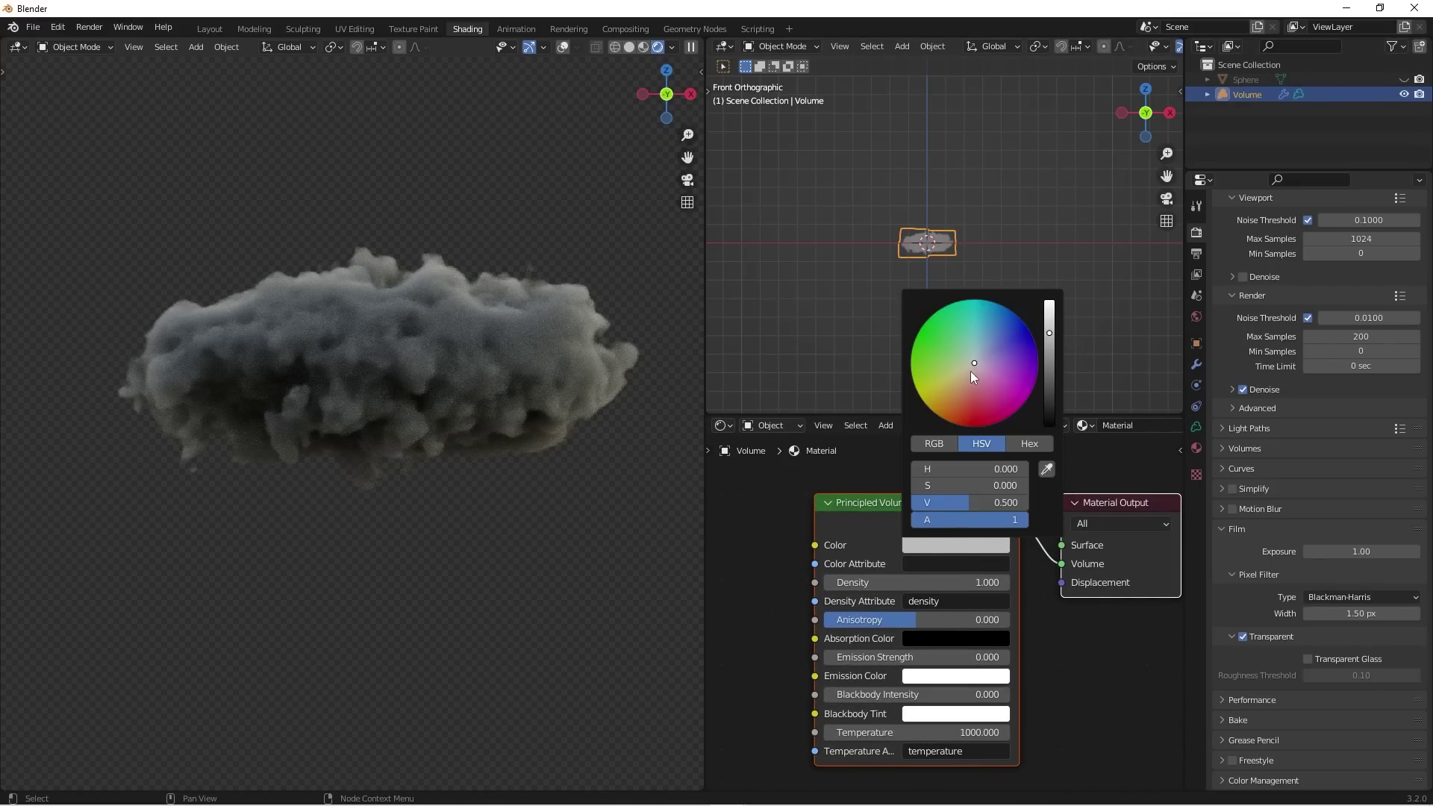
drag(1049, 333, 1049, 313)
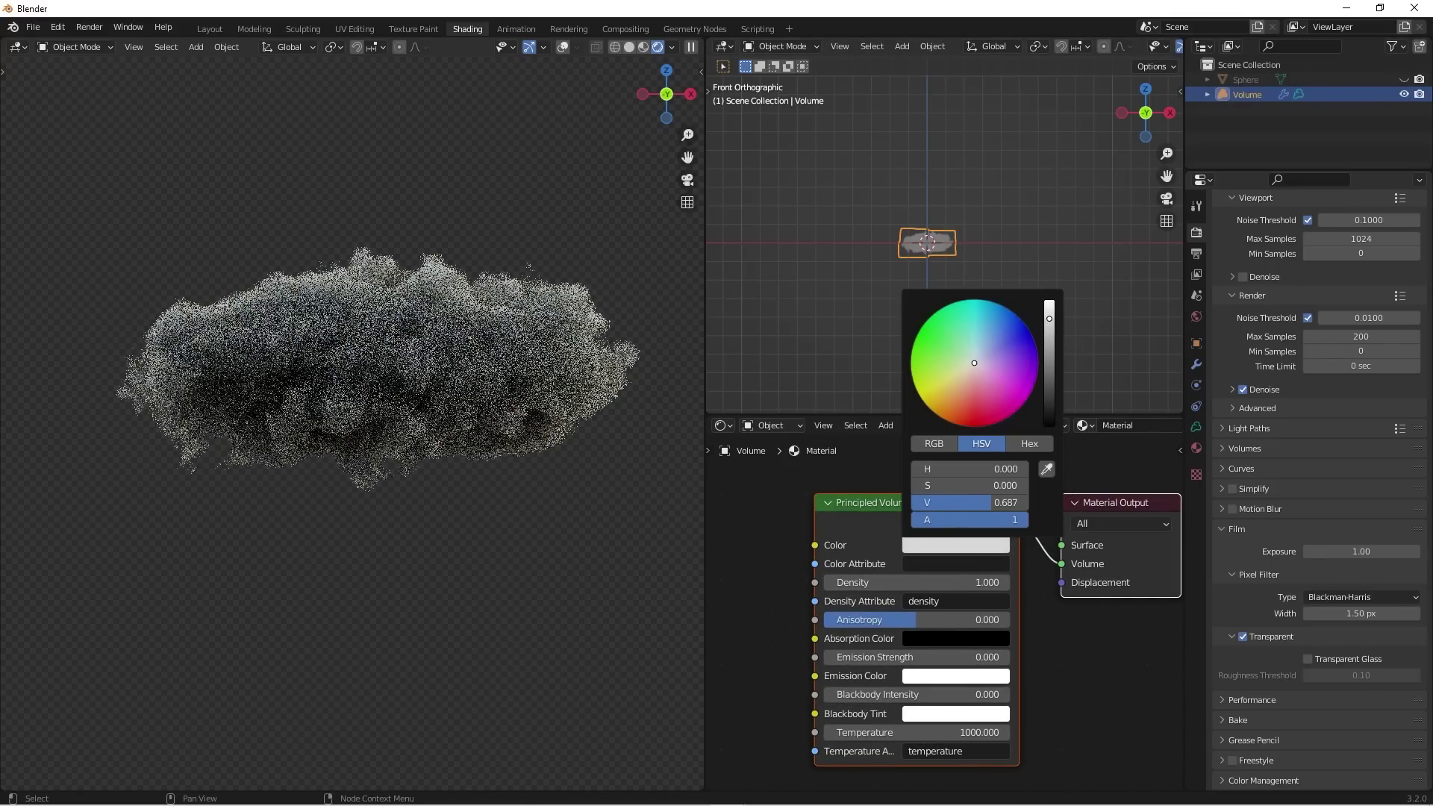
mouse_move(978, 361)
mouse_down()
mouse_move(969, 346)
mouse_move(986, 371)
mouse_up()
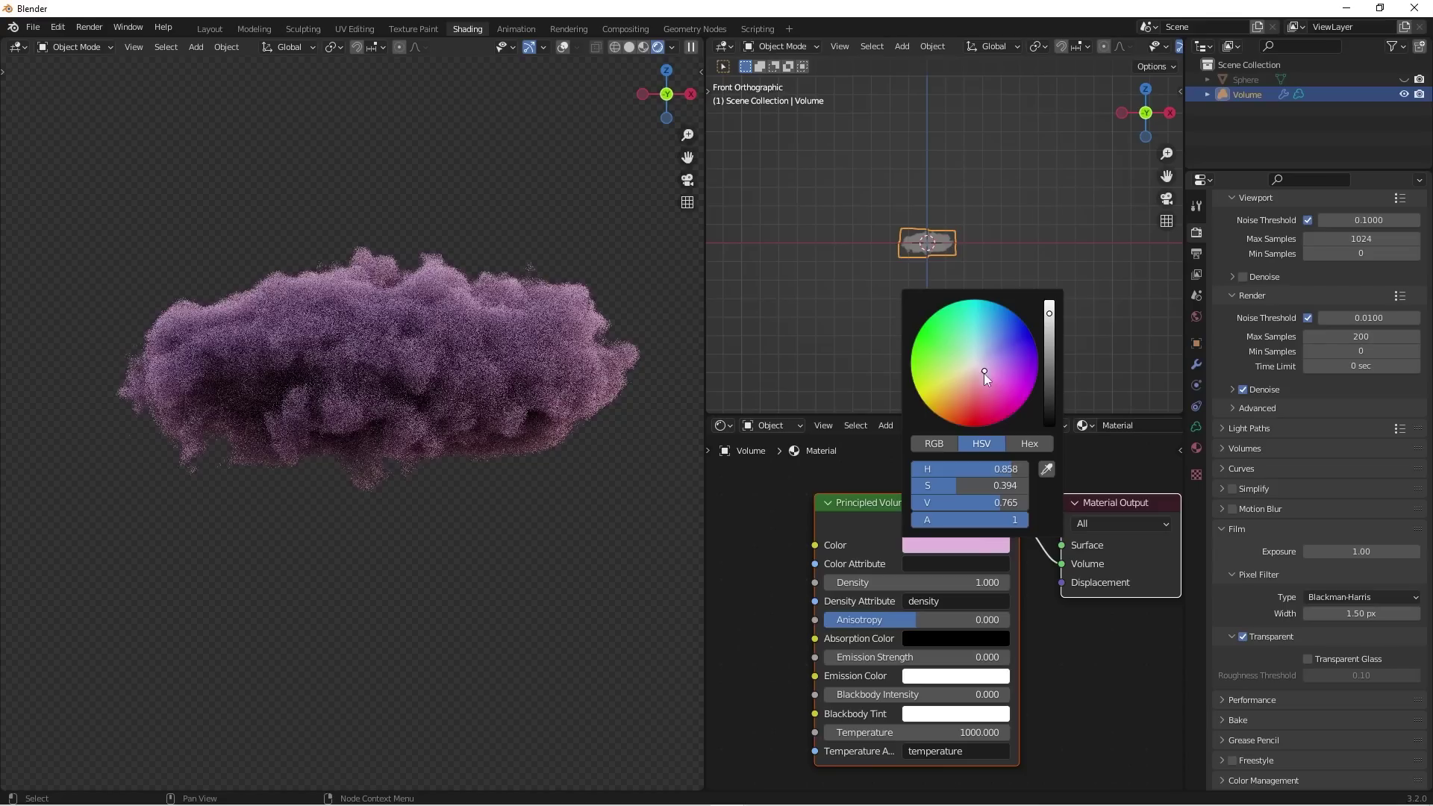
scroll(900, 571, down, 1)
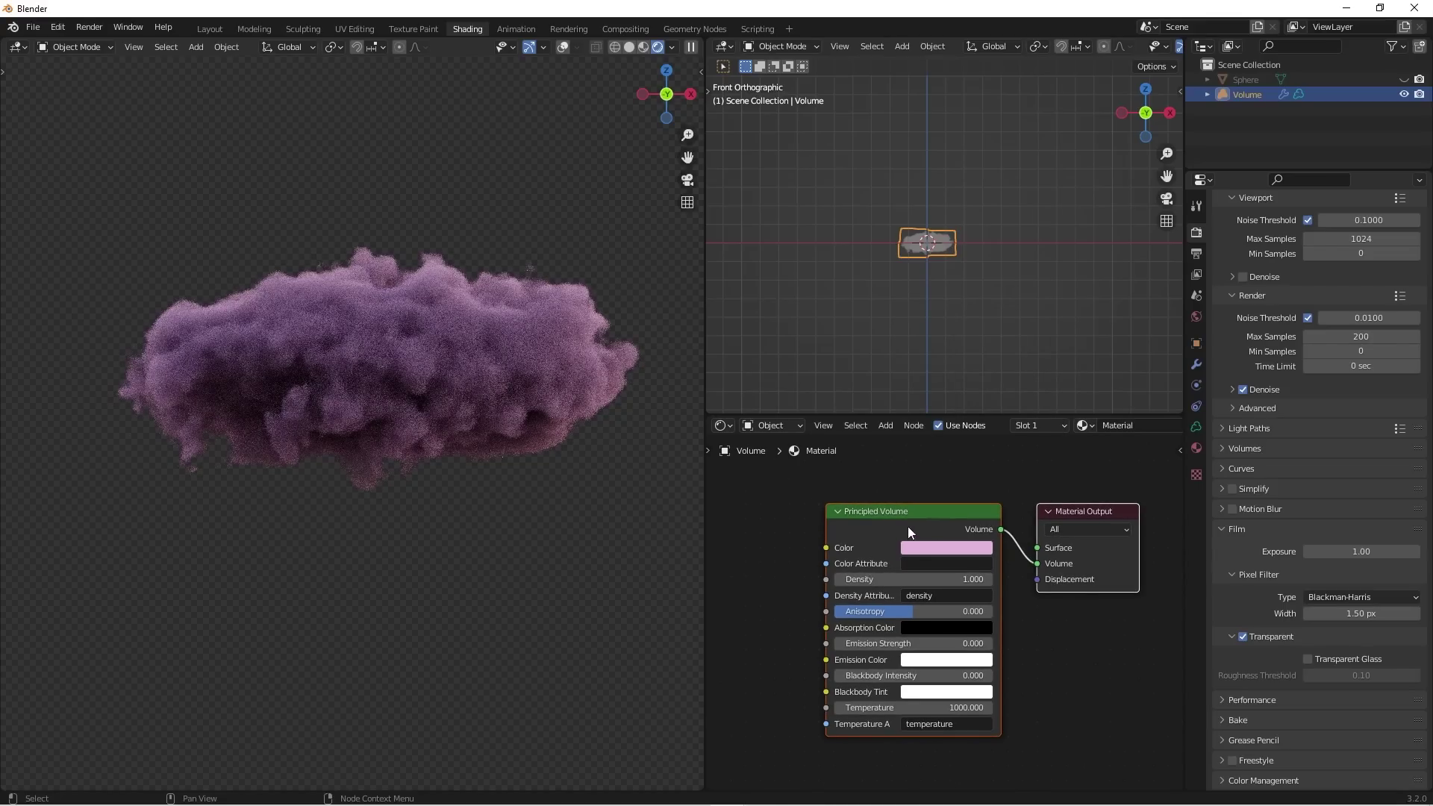
Step: Try a density of 5 on the Principled Volume node and undo it
click(895, 508)
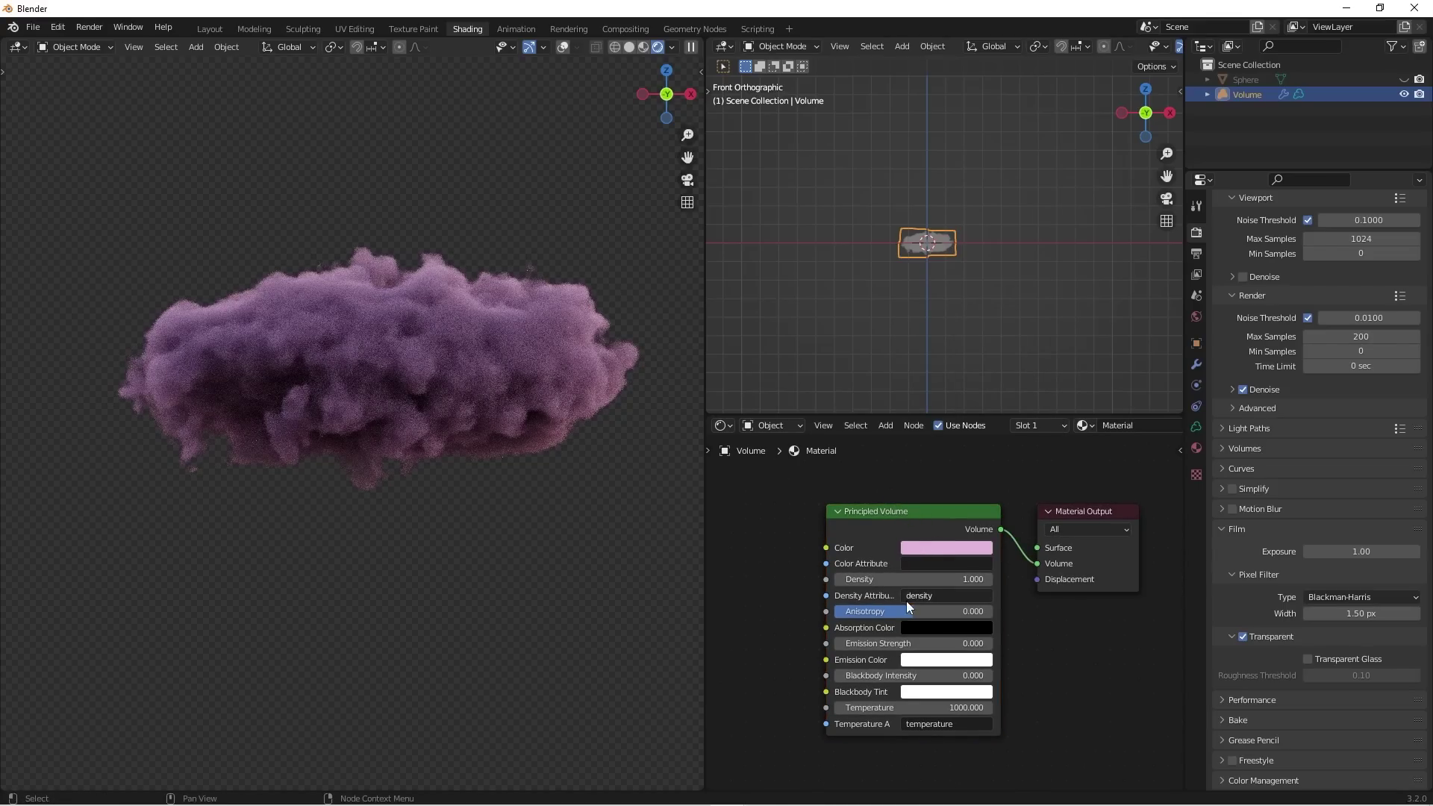
click(909, 580)
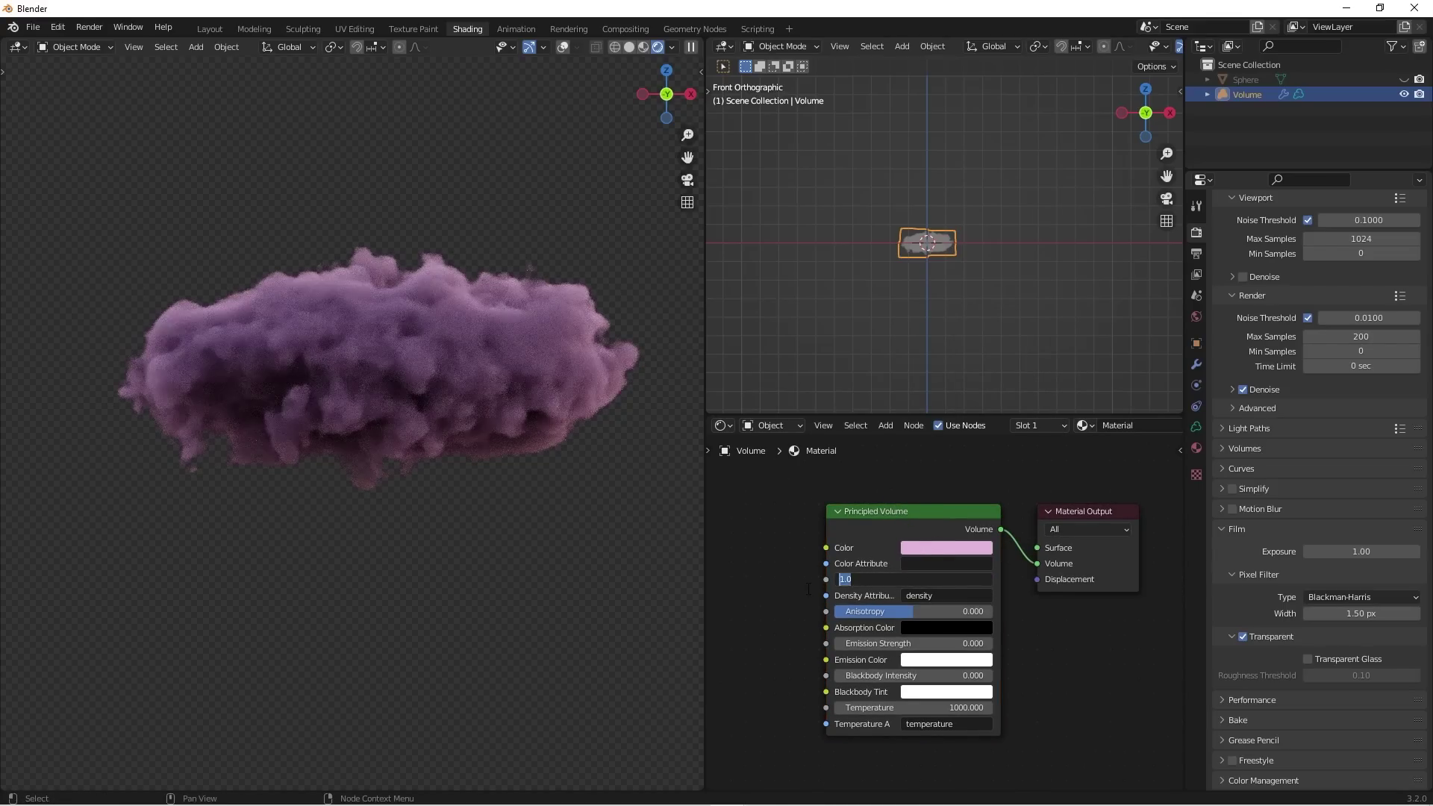
text(5)
key(Return)
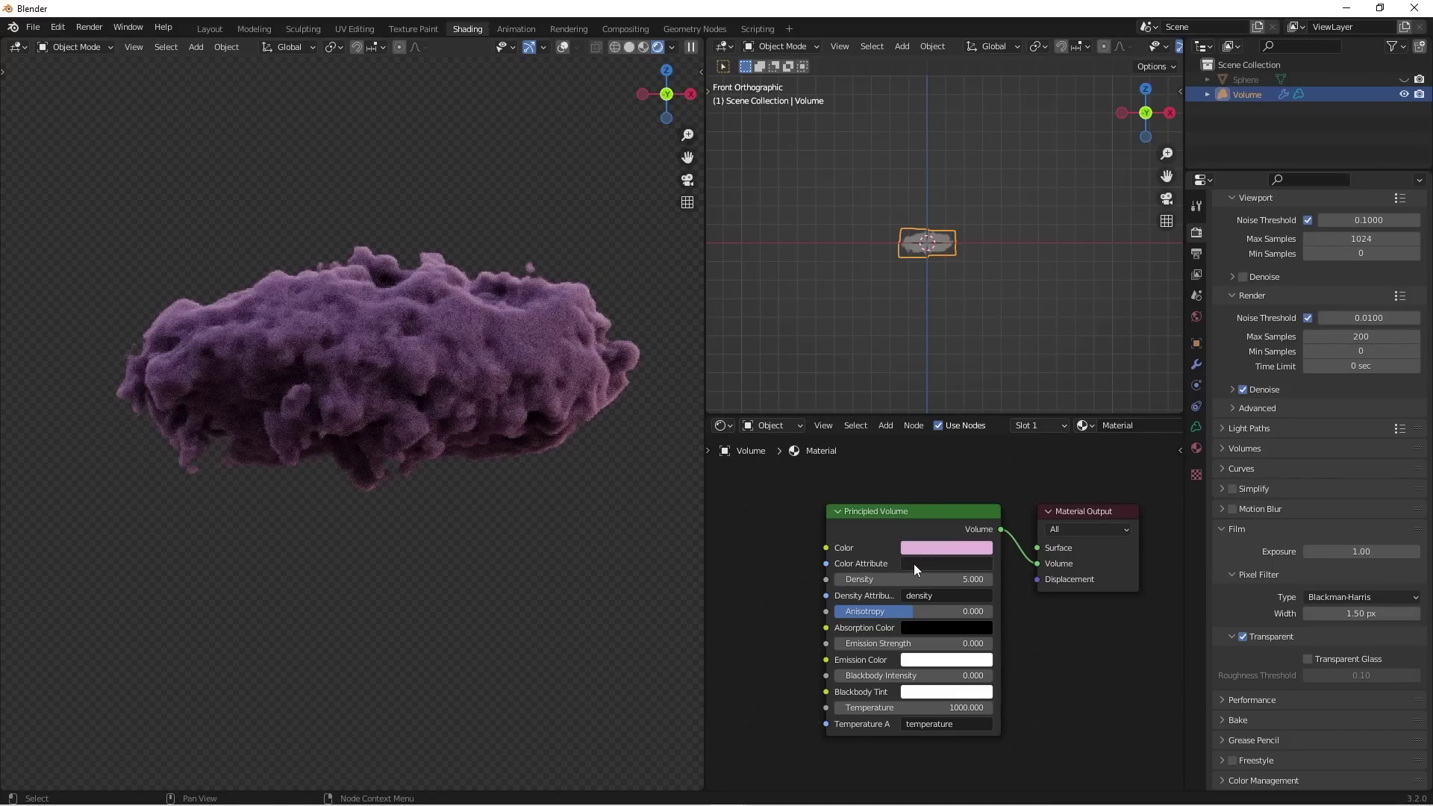
key(ctrl+z)
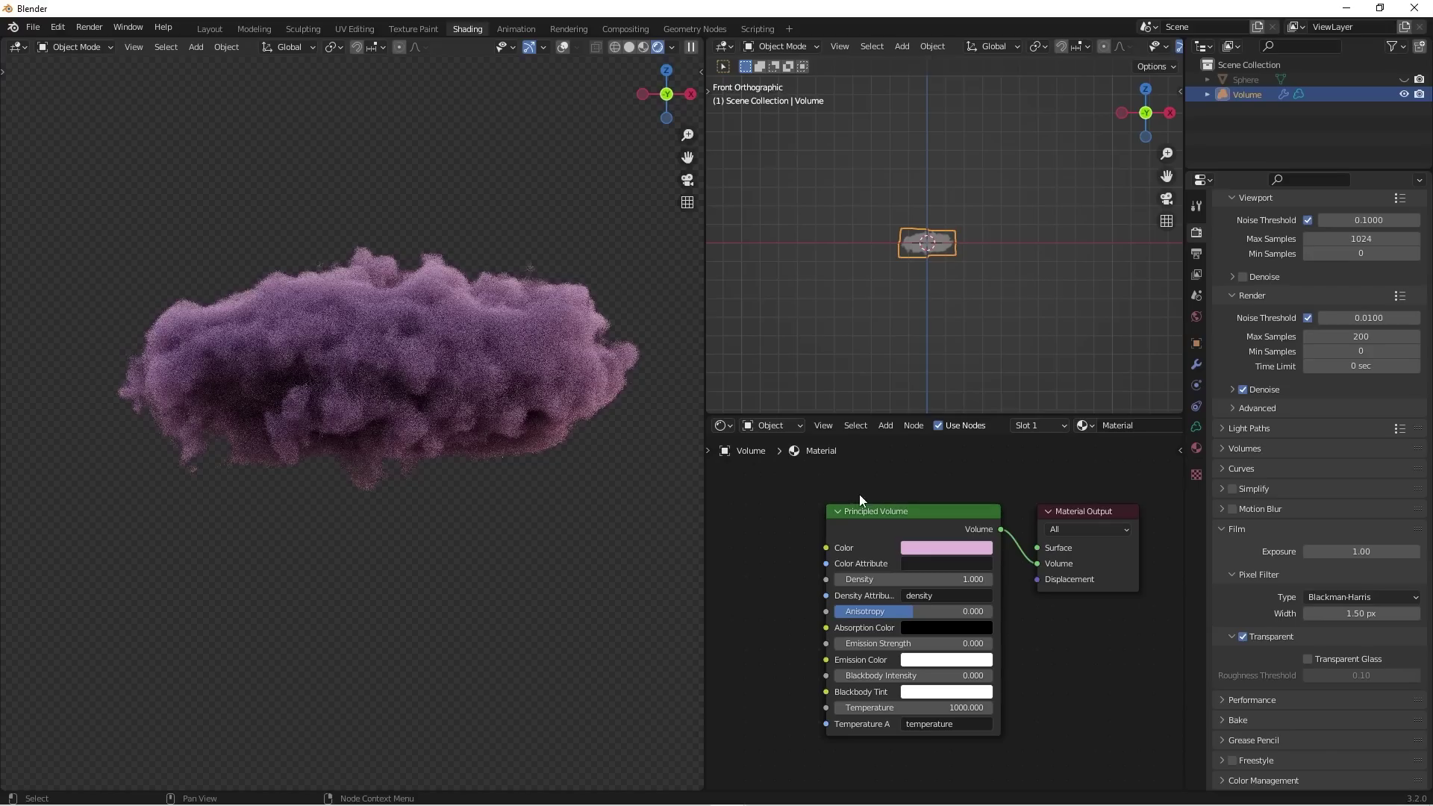
Step: Move the Principled Volume node farther from the Material Output and set its color to pure white
drag(906, 512, 820, 503)
click(860, 539)
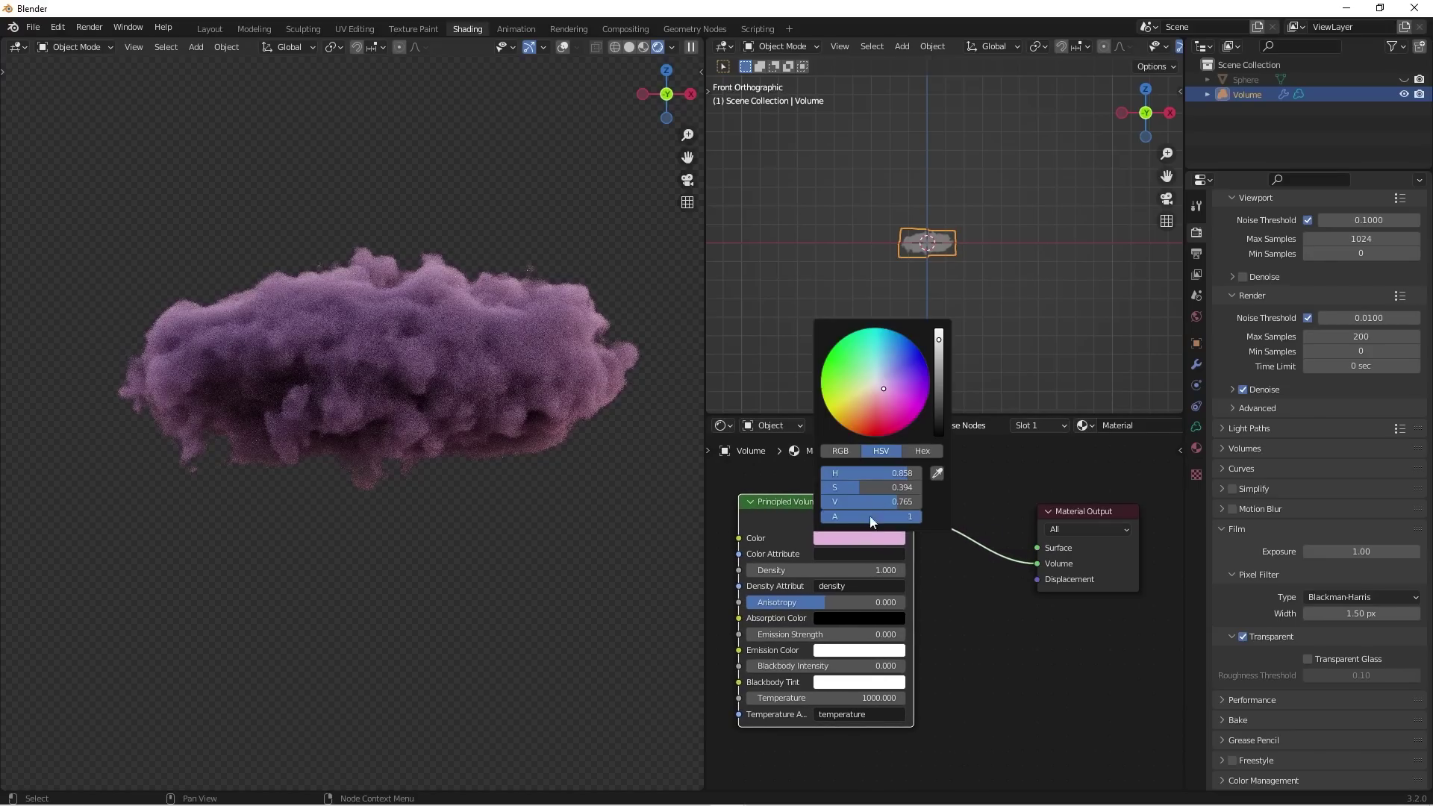
drag(938, 340, 939, 330)
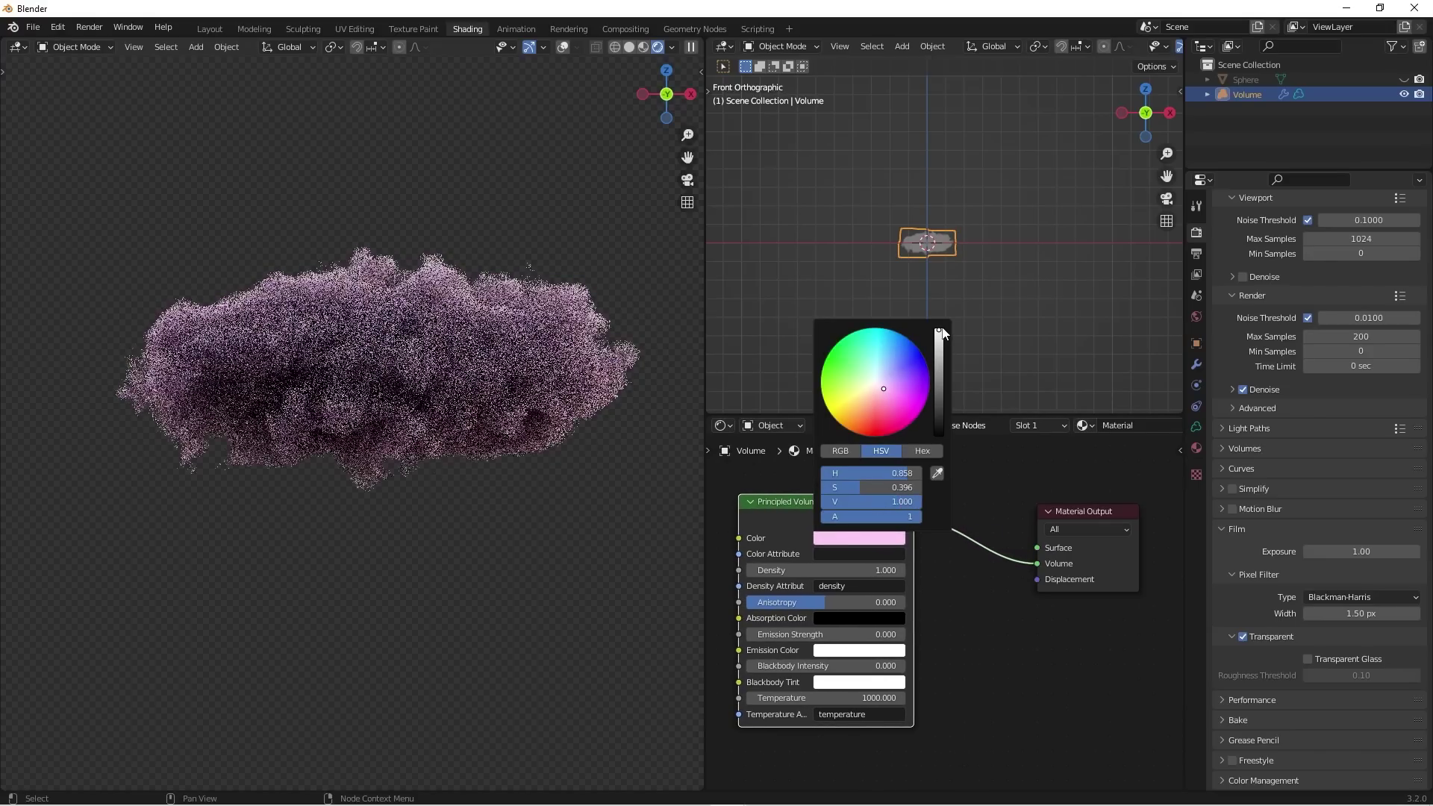
click(841, 544)
drag(898, 473, 804, 469)
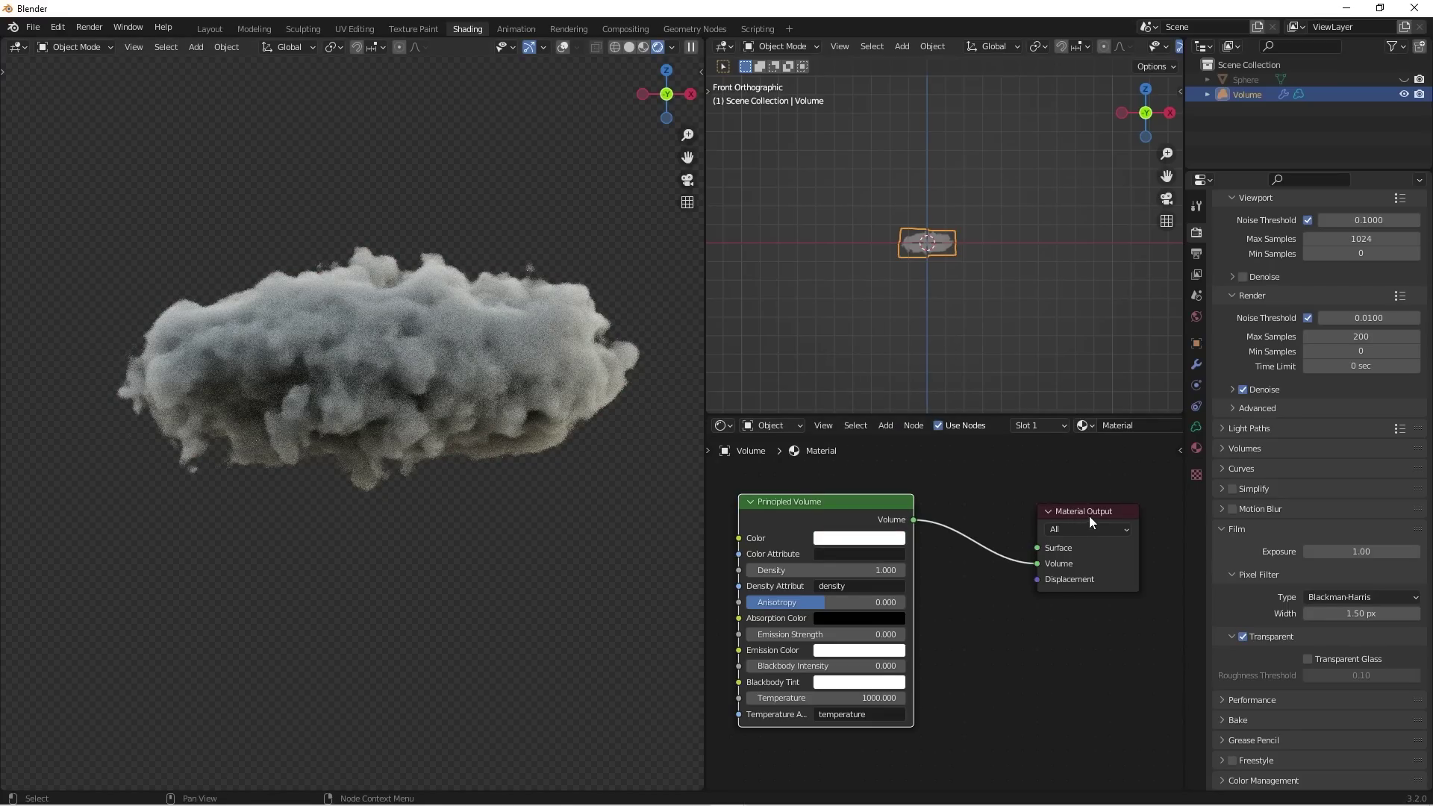
Step: Spread the Principled Volume and Material Output nodes apart to leave room for more nodes between them
drag(1090, 516, 1135, 481)
scroll(953, 559, down, 3)
middle_drag(901, 596, 817, 601)
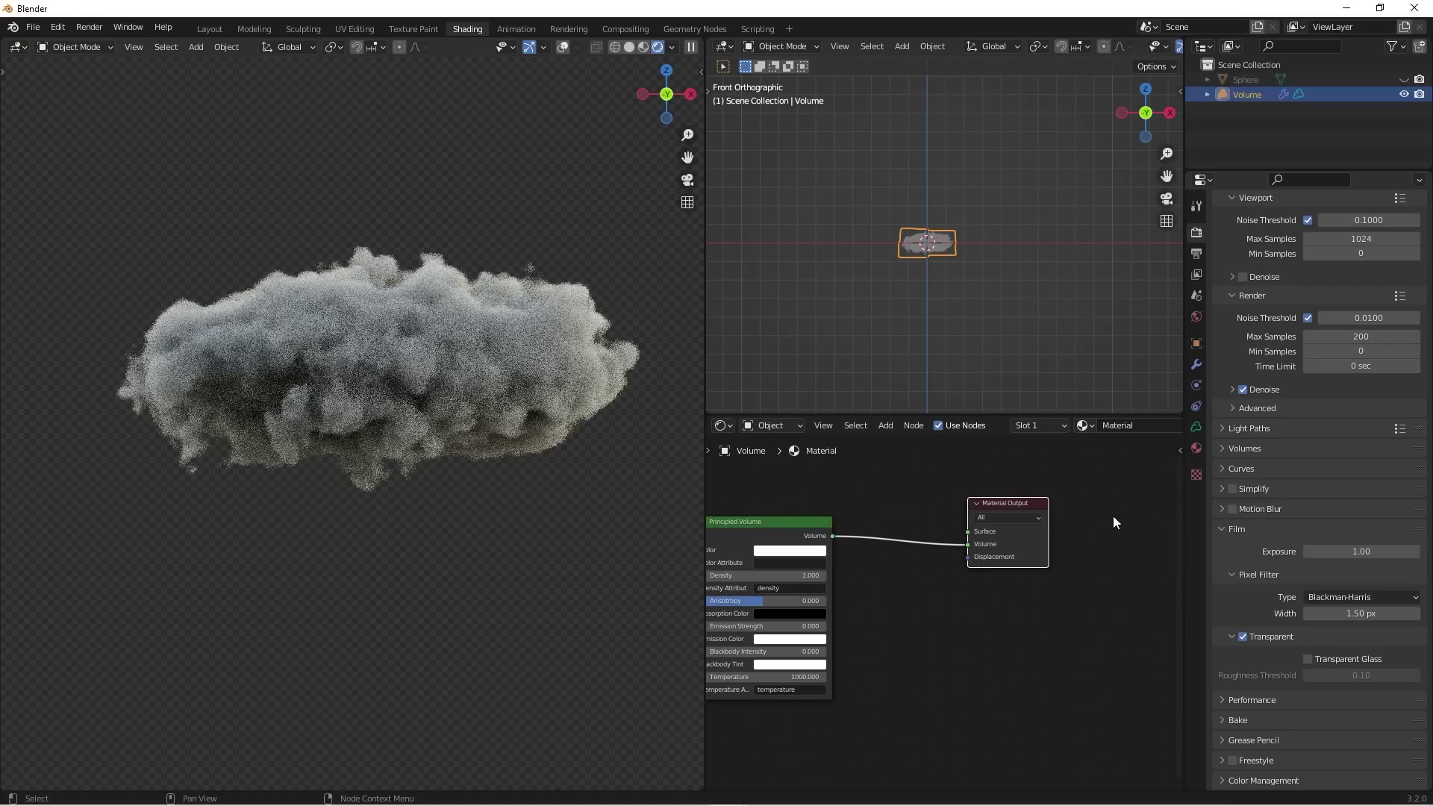
drag(1022, 512, 1155, 540)
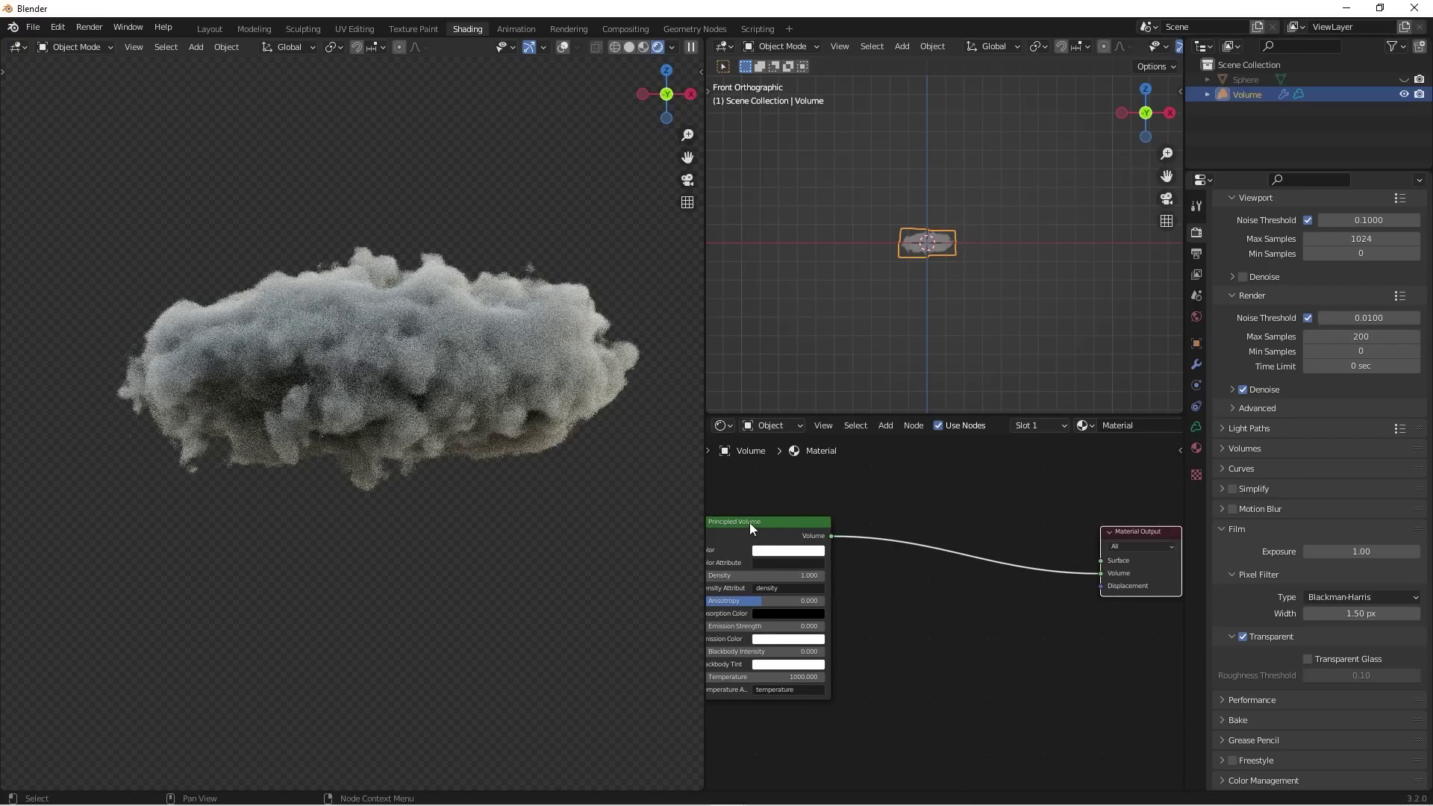
drag(750, 523, 799, 486)
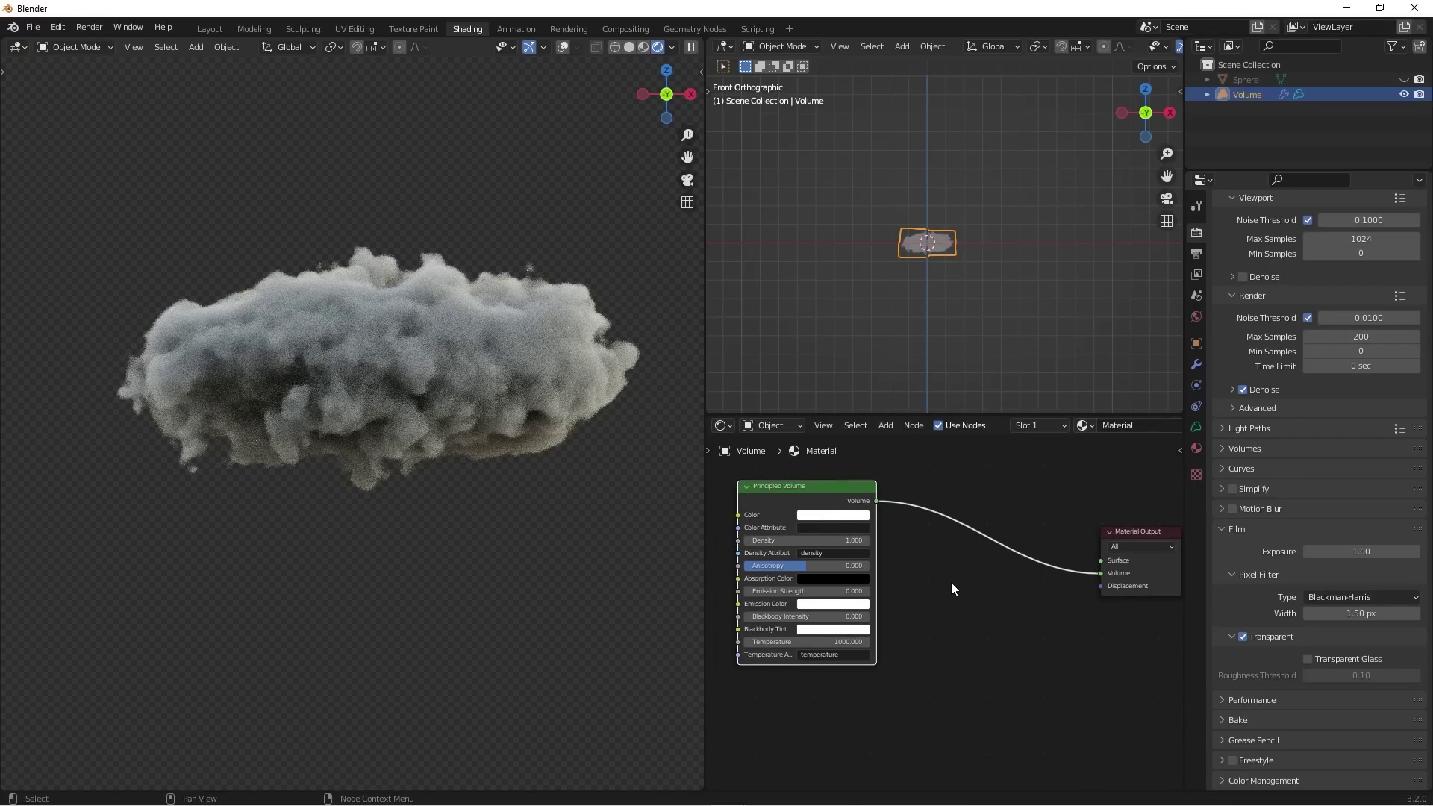
scroll(942, 628, down, 1)
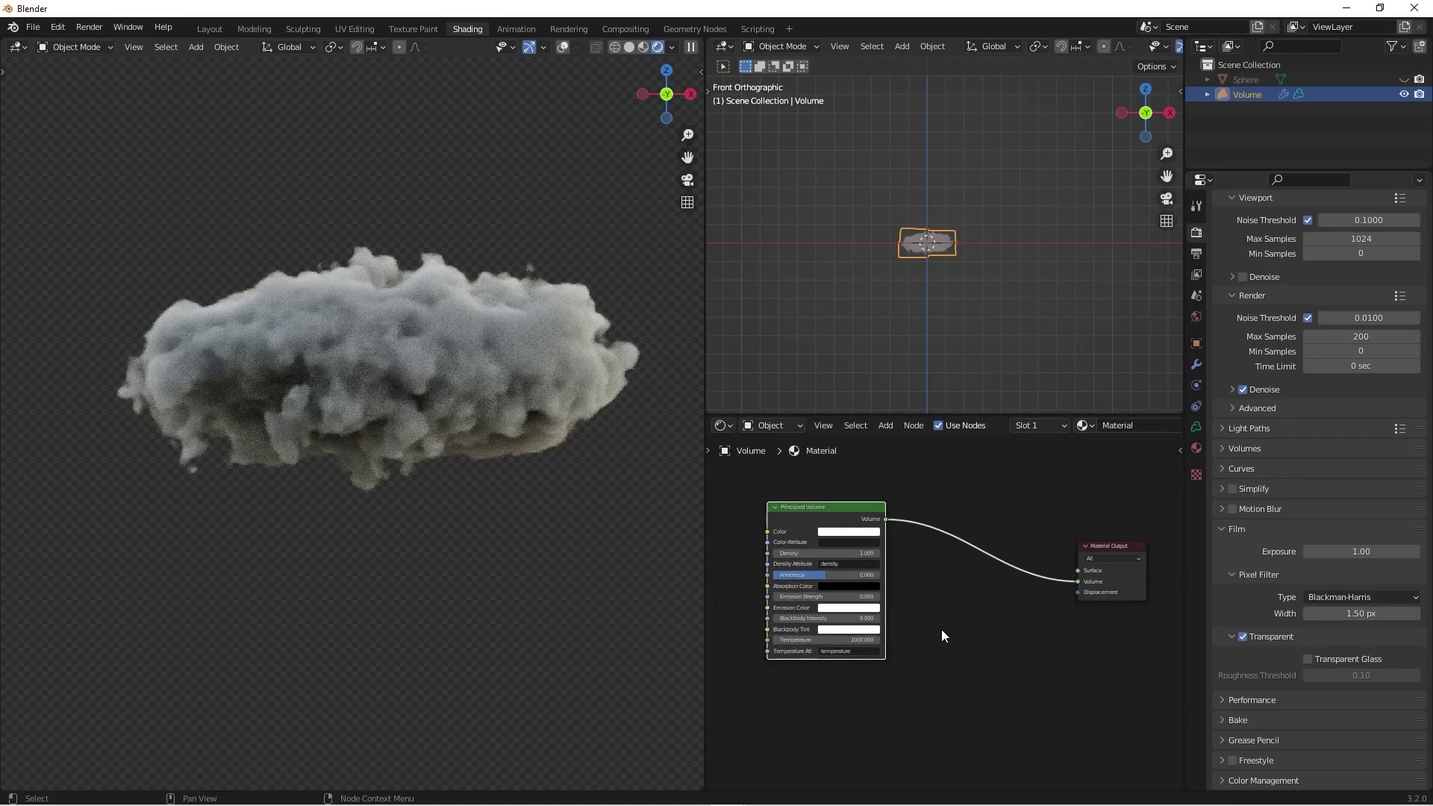
middle_drag(942, 632, 960, 627)
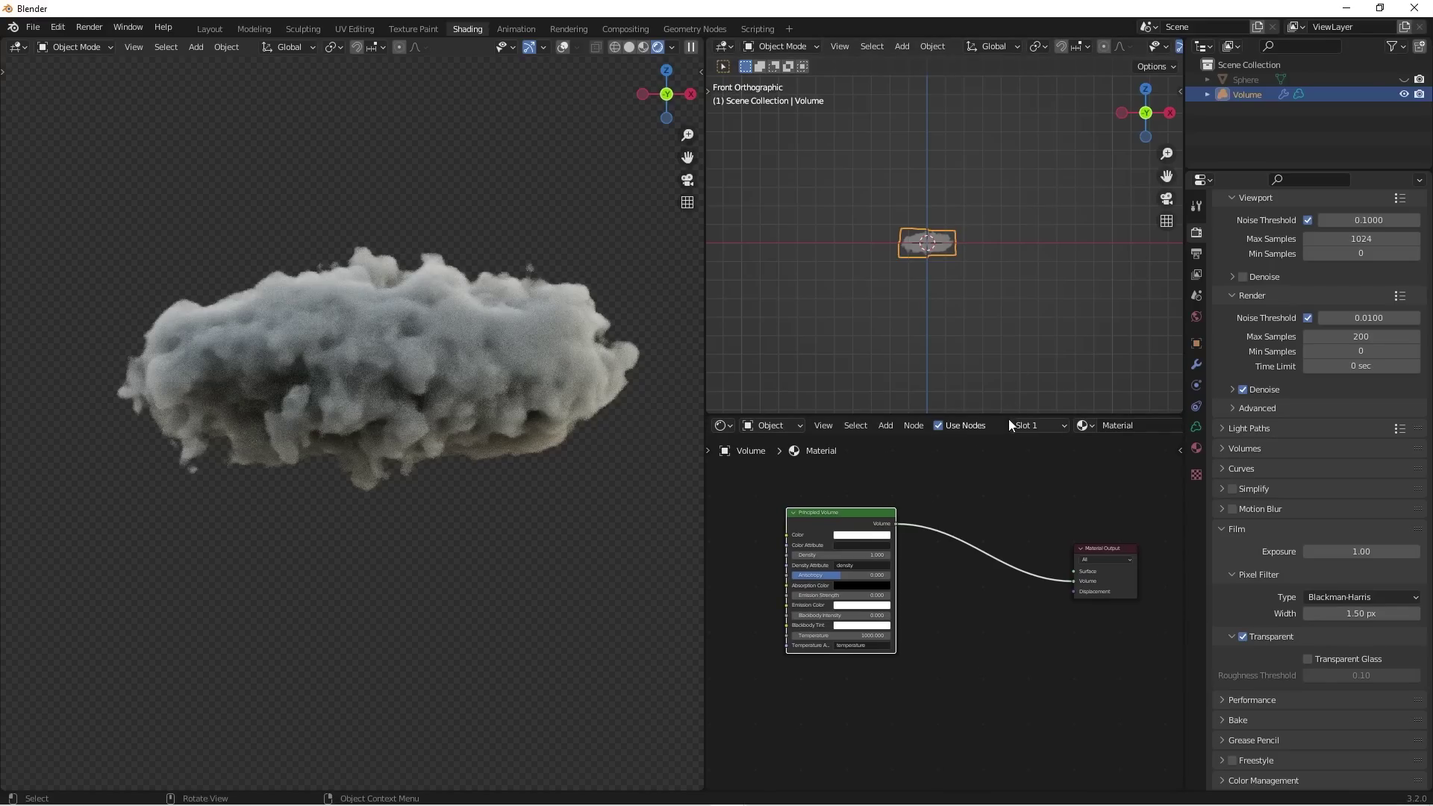
Step: Make the material node editor taller and place a duplicate of the Principled Volume node below the original
drag(1009, 415, 1008, 258)
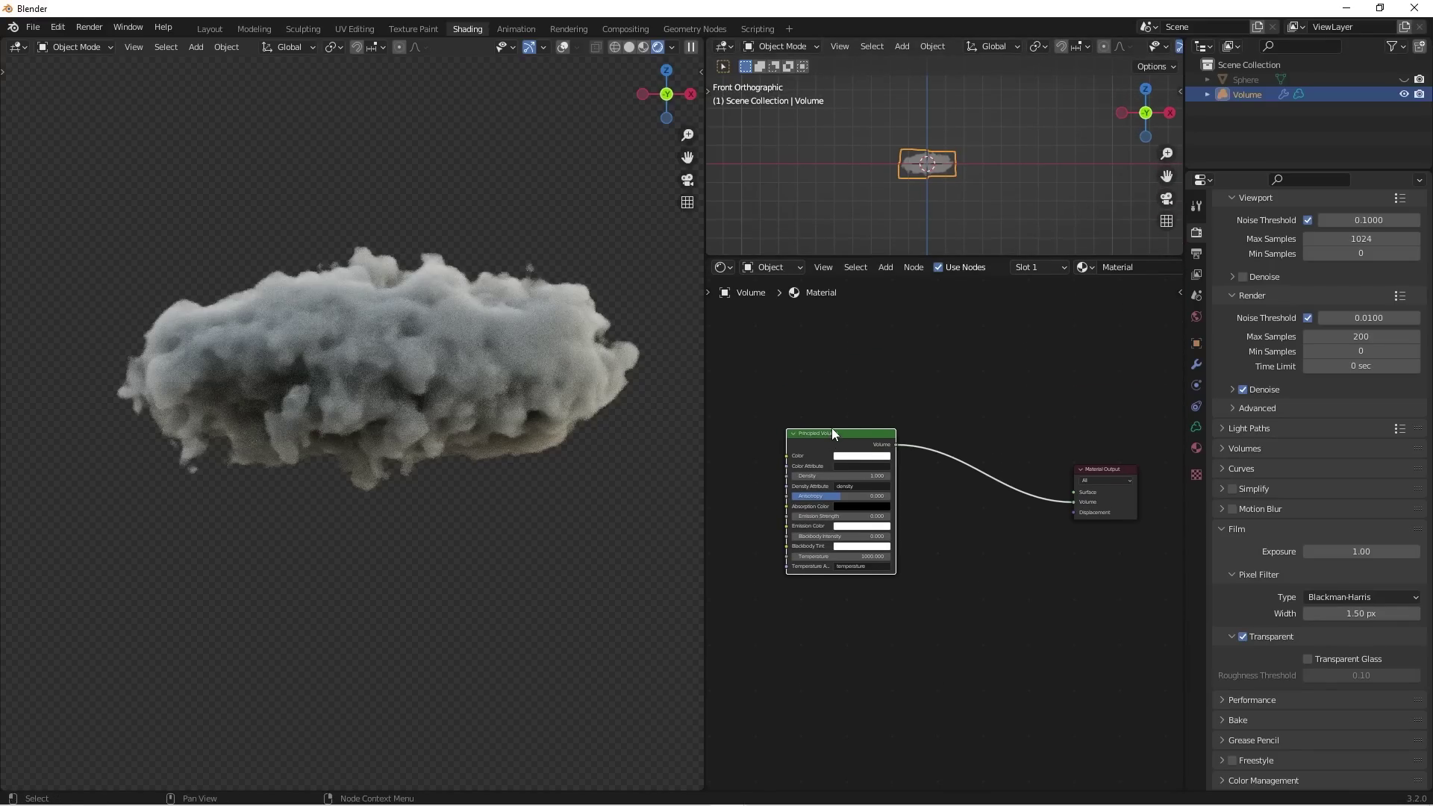
key(shift+d)
click(829, 606)
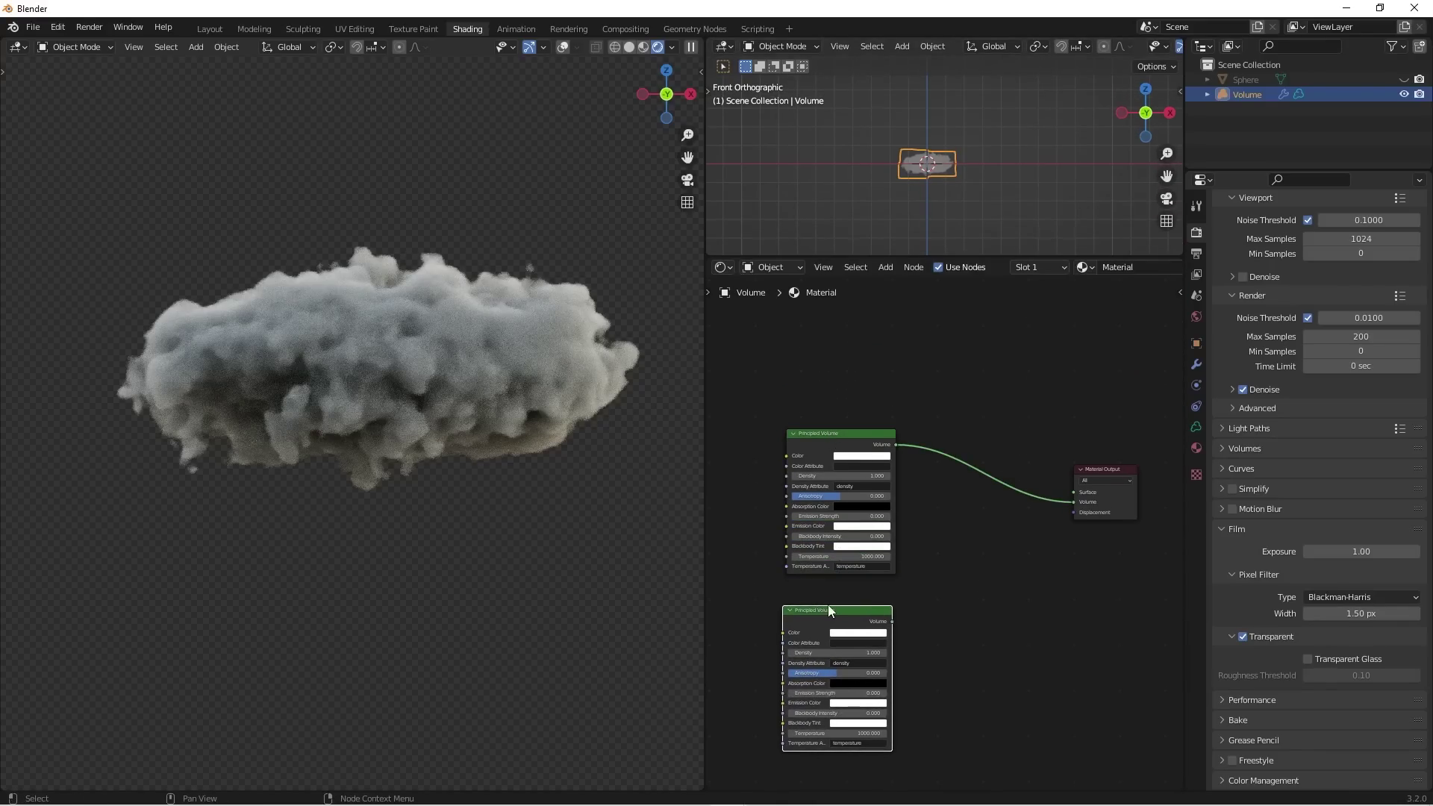
middle_drag(891, 542, 831, 480)
click(930, 509)
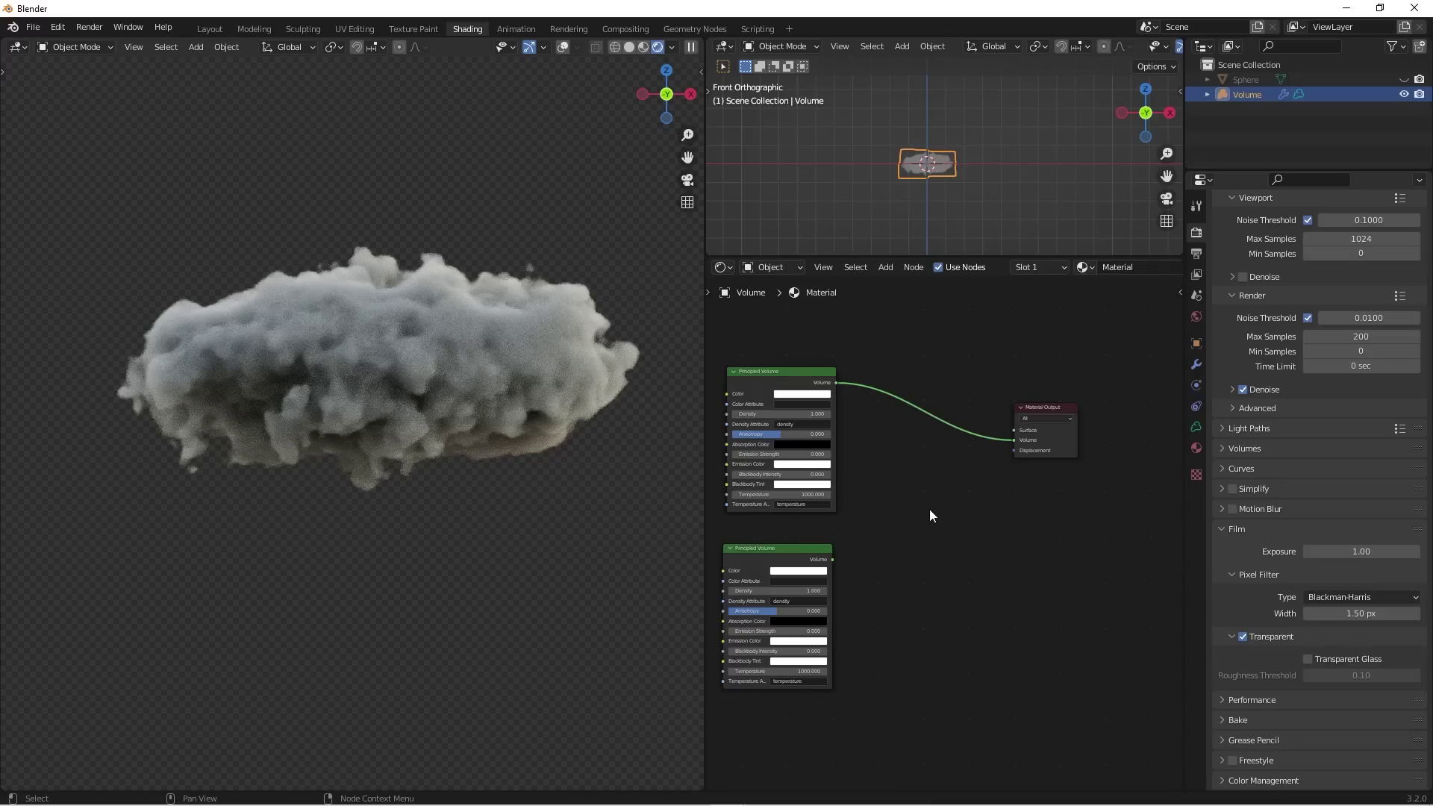
Step: Add an Add Shader node between the two Principled Volume nodes and the Material Output
middle_drag(930, 509, 936, 509)
key(shift+a)
click(936, 509)
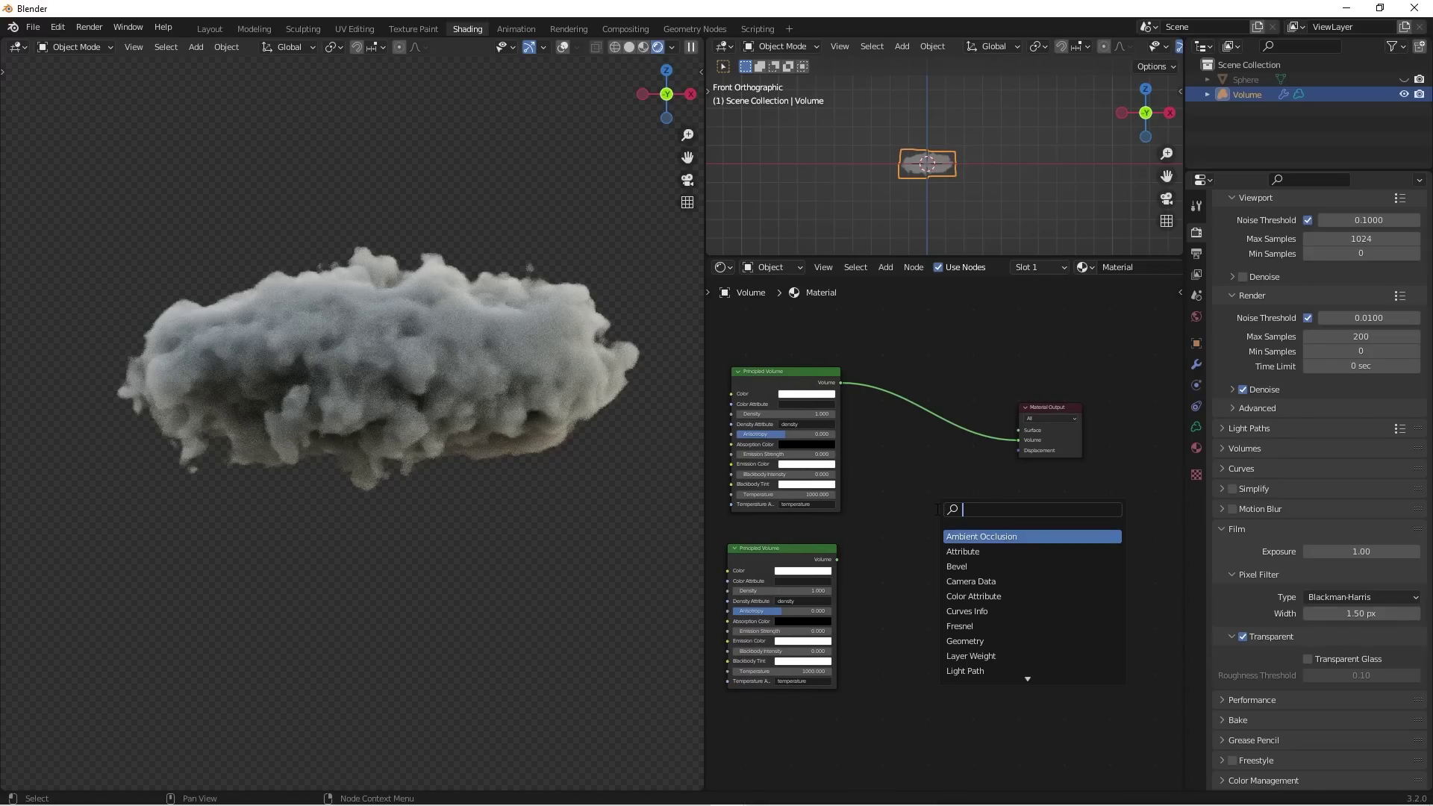
text(add)
key(Return)
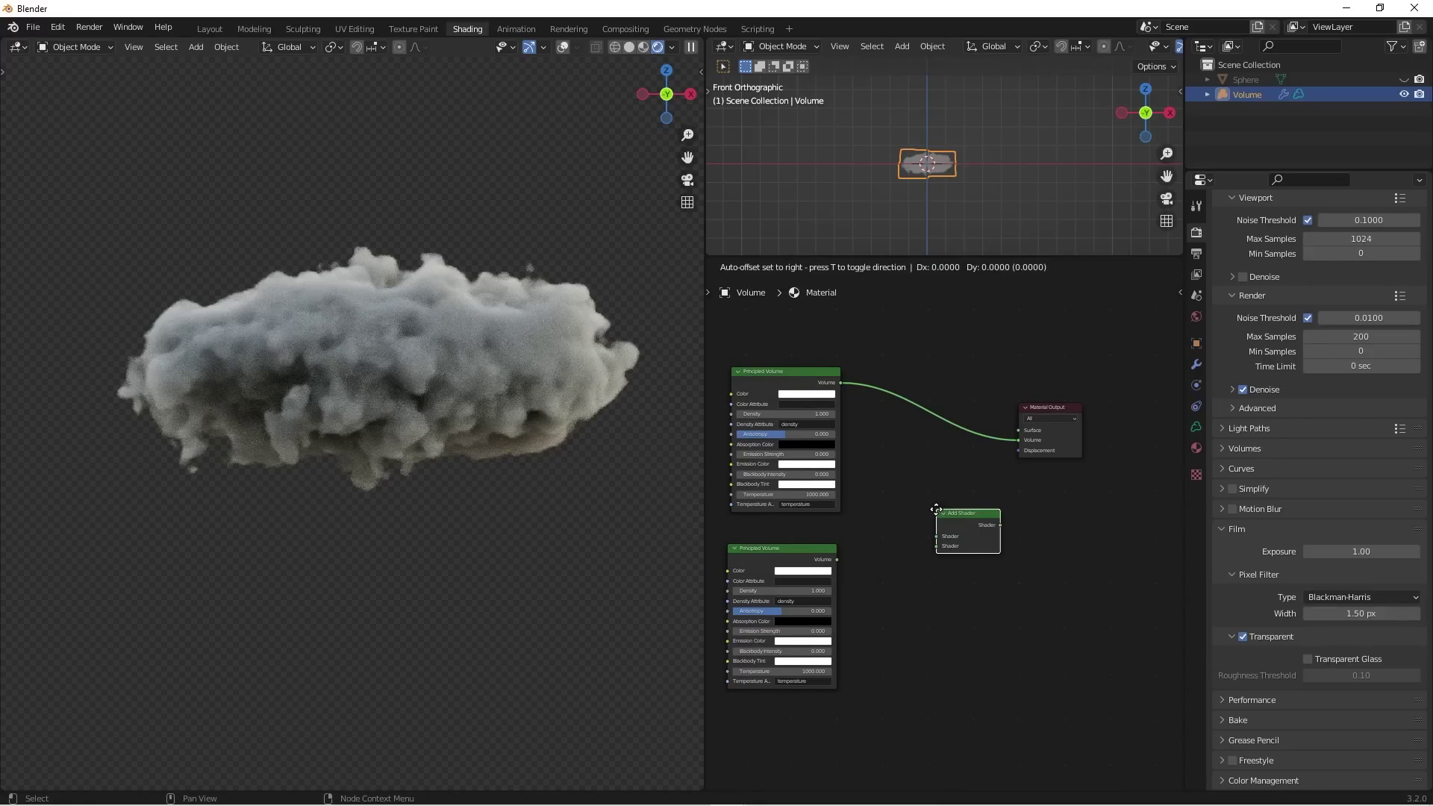
click(926, 477)
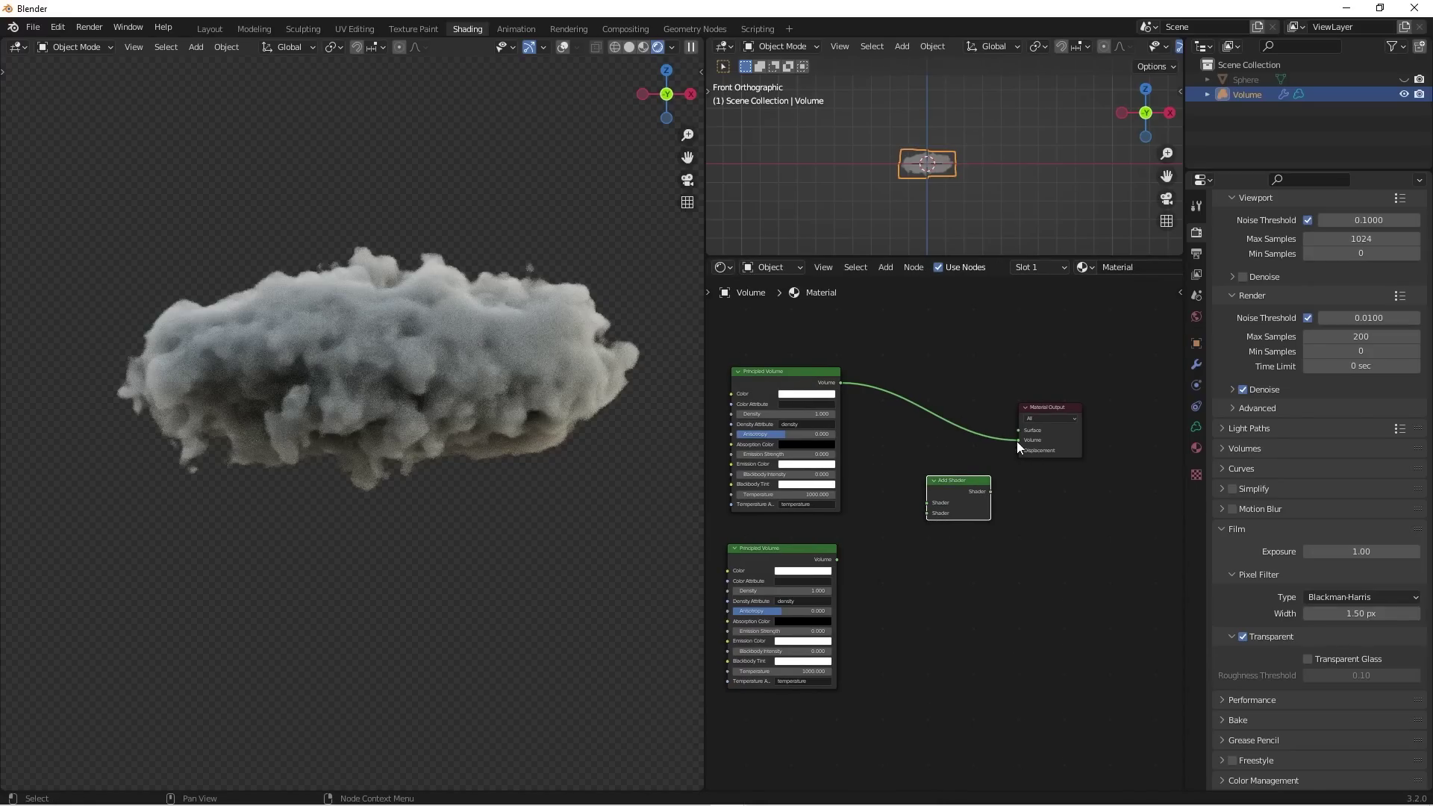
Step: Combine both Principled Volume nodes through the Add Shader into the Material Output's Volume input and tidy the node layout
drag(1017, 441, 928, 499)
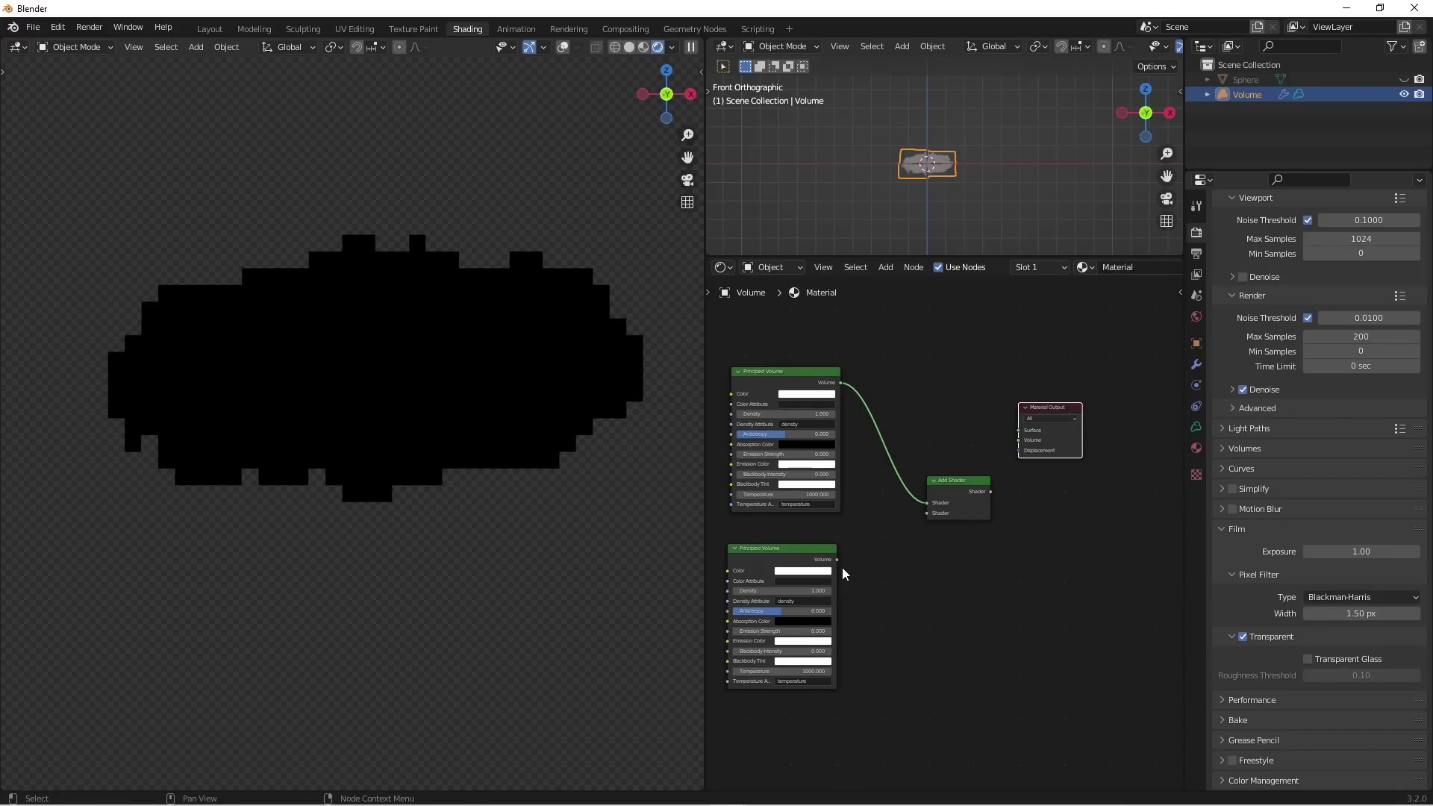
drag(837, 559, 1107, 437)
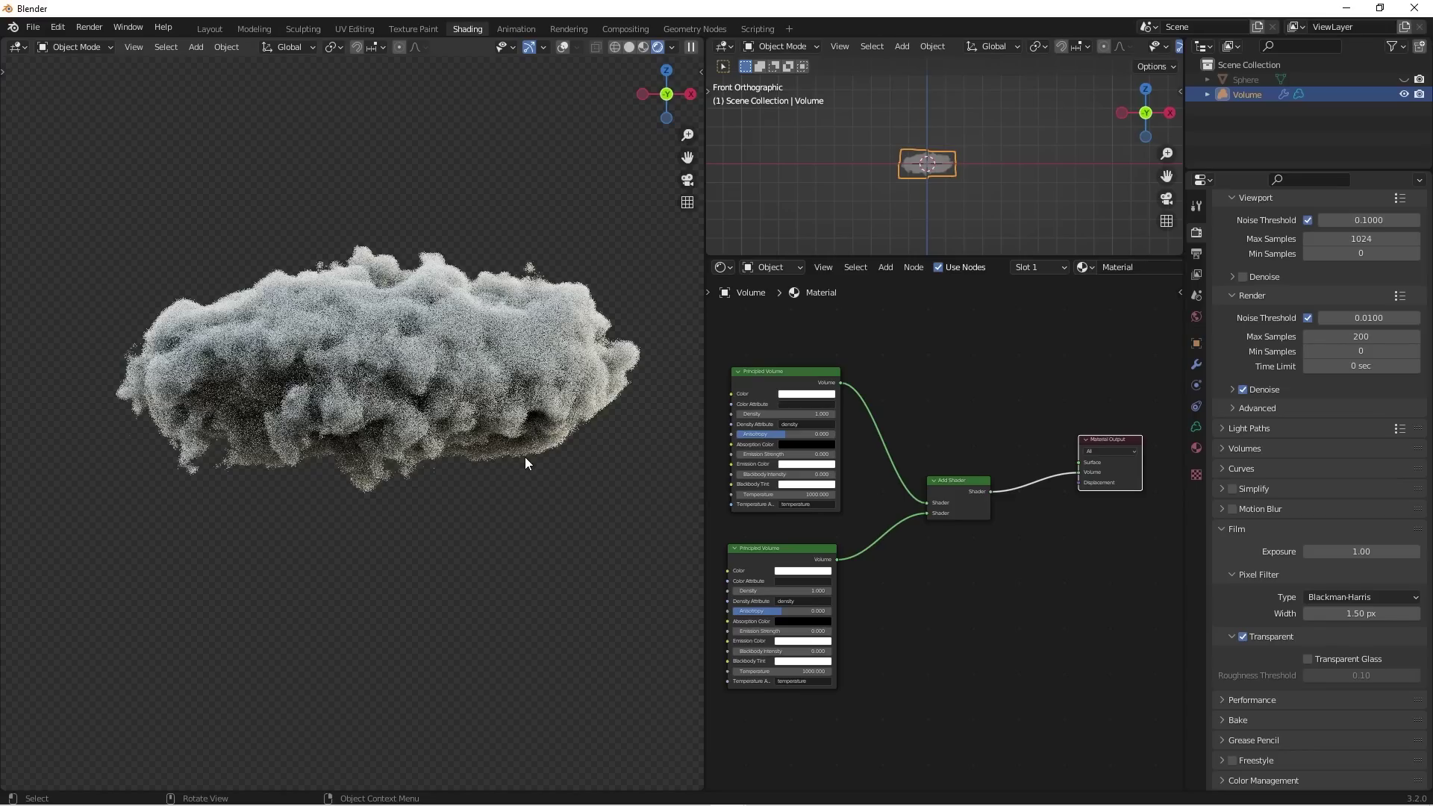
drag(974, 483, 991, 468)
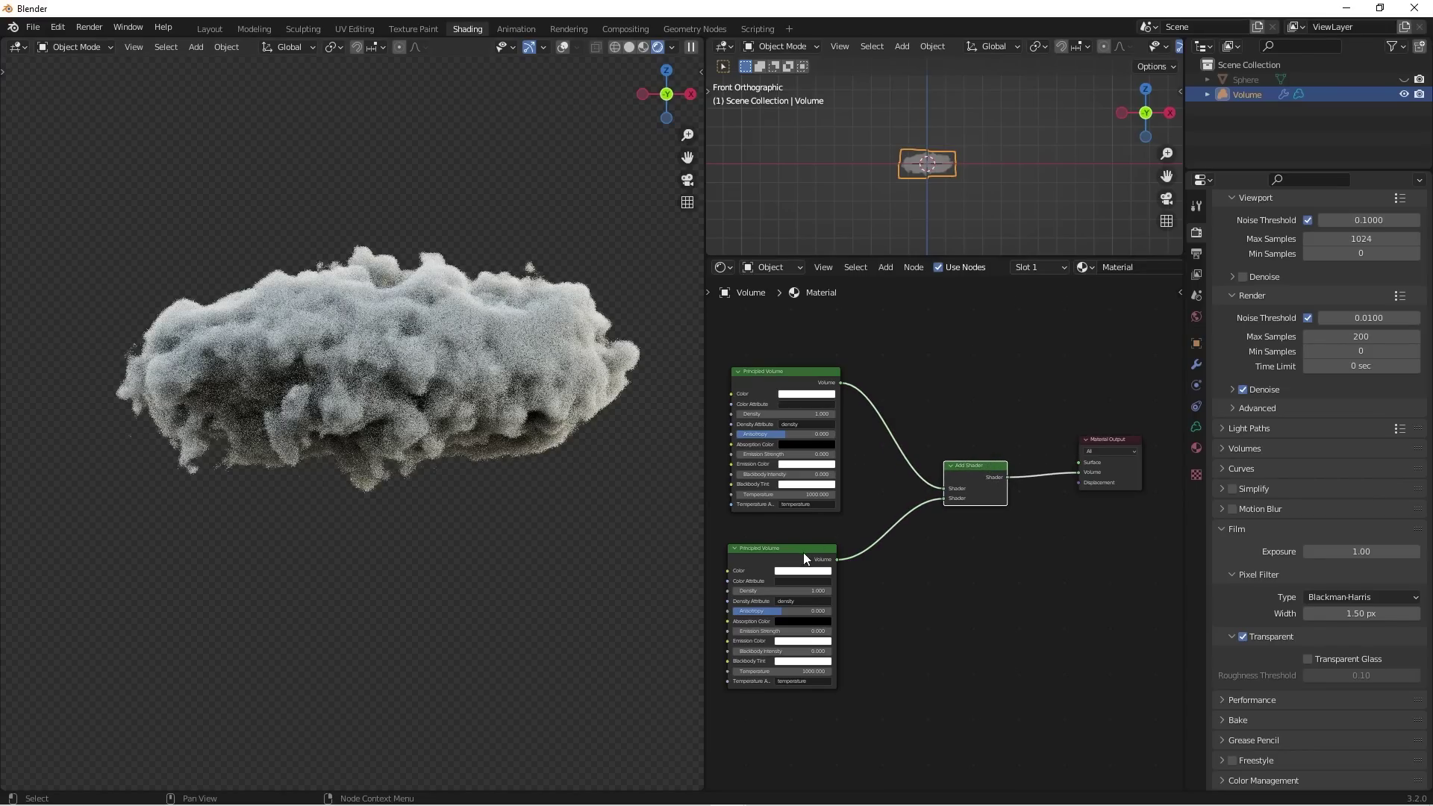
drag(803, 552, 817, 550)
Step: Switch the shader editor to the World nodes and set the Background strength to 2.7
click(774, 265)
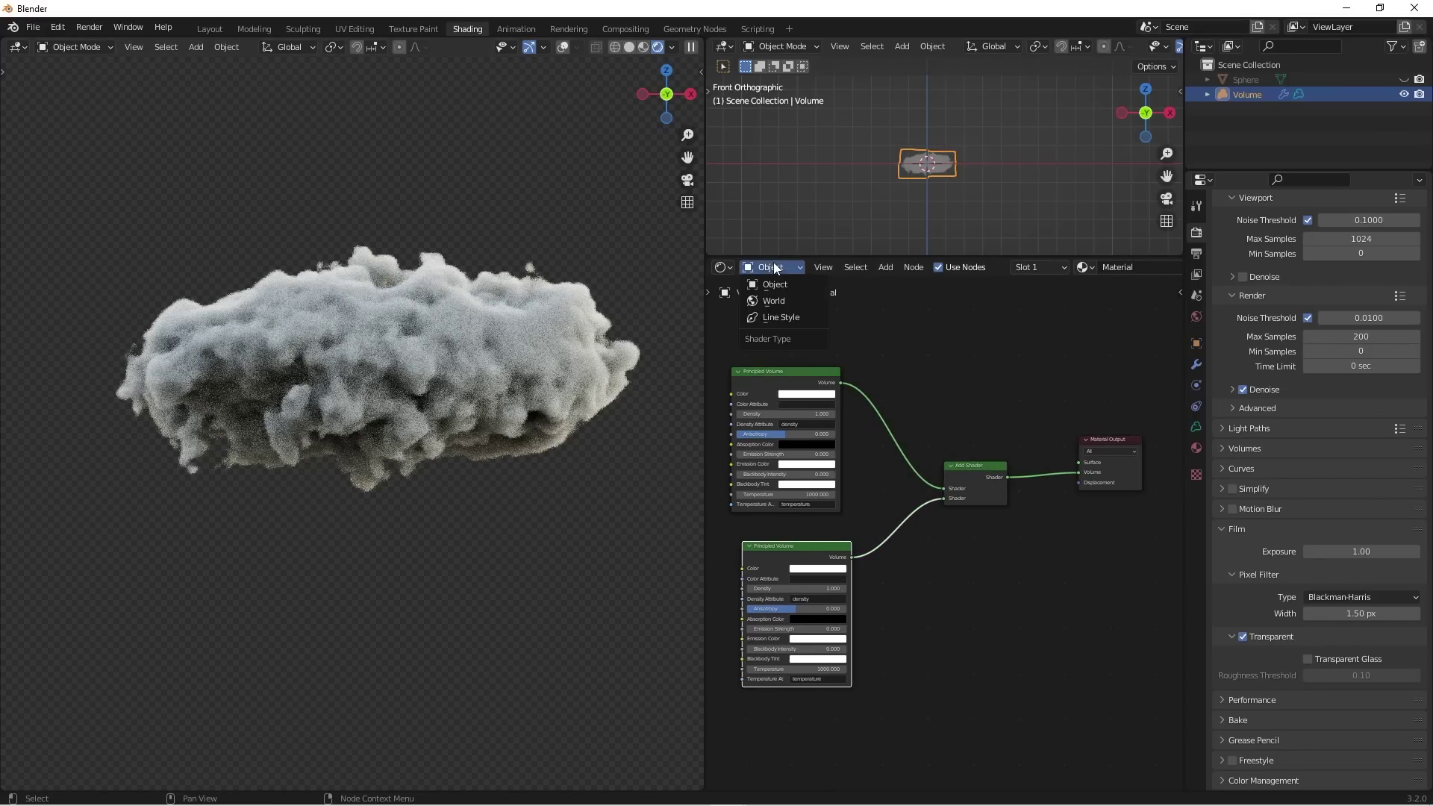
click(776, 302)
middle_drag(931, 403, 1078, 420)
scroll(991, 452, up, 3)
double_click(984, 451)
text(2)
key(Return)
drag(984, 451, 989, 451)
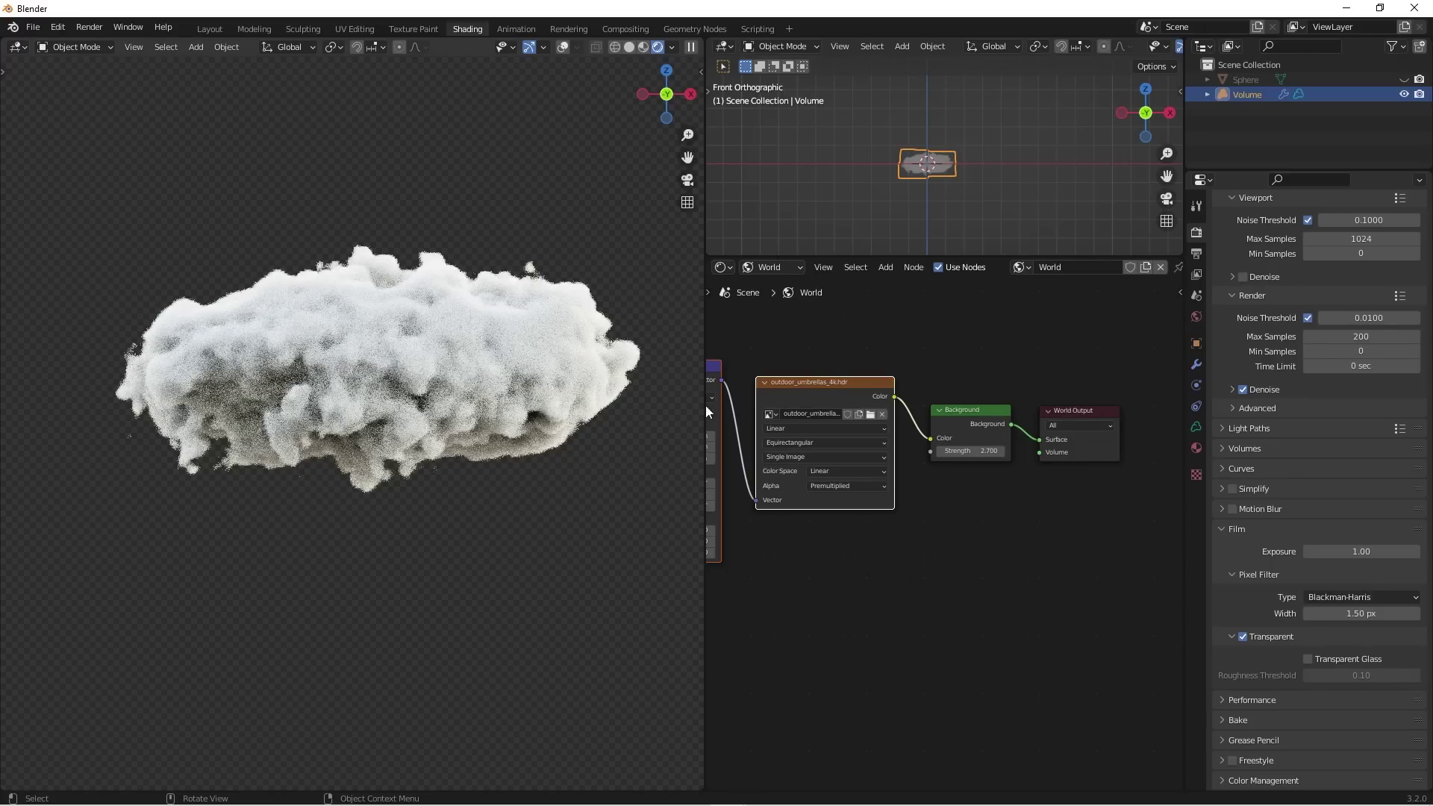
scroll(448, 459, down, 2)
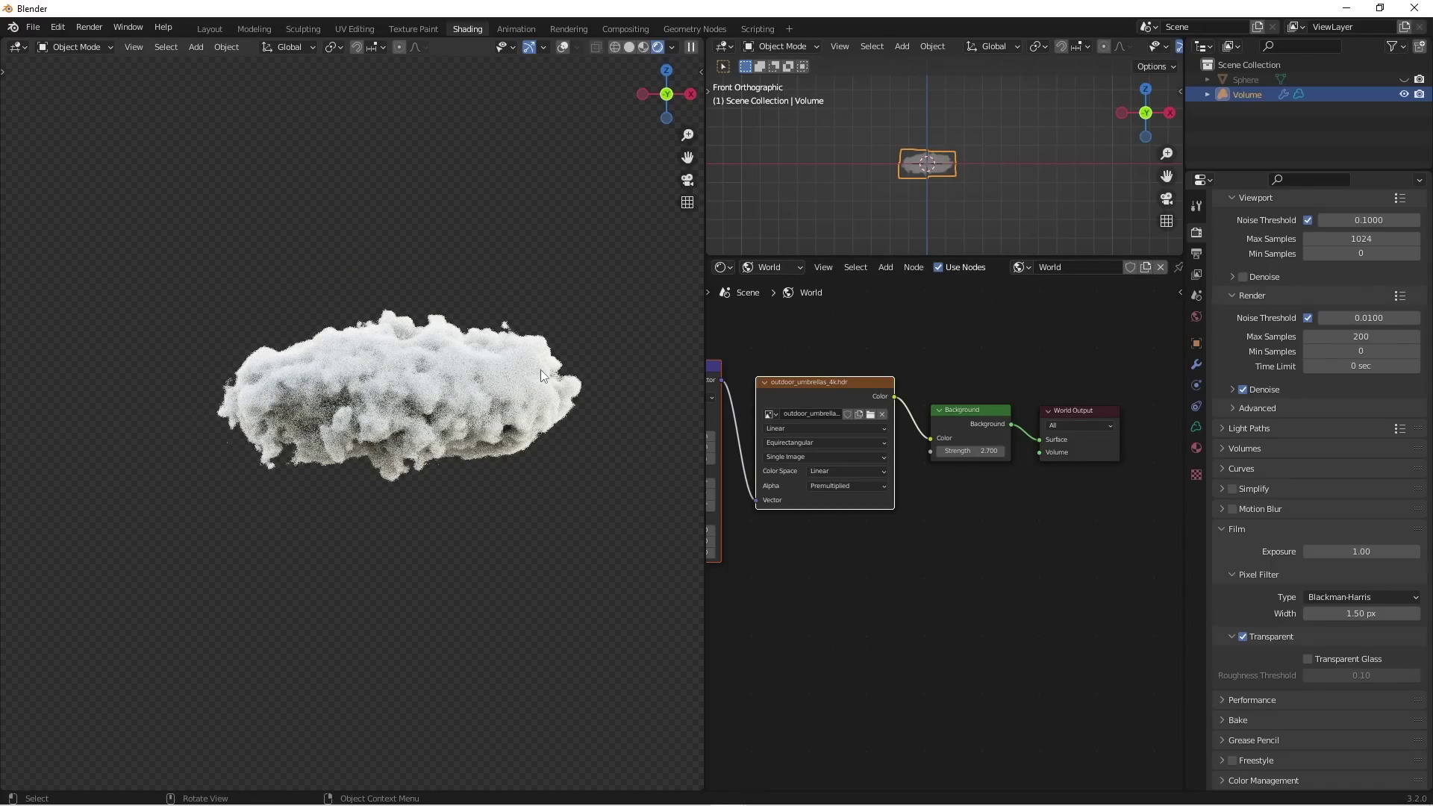
scroll(536, 373, up, 1)
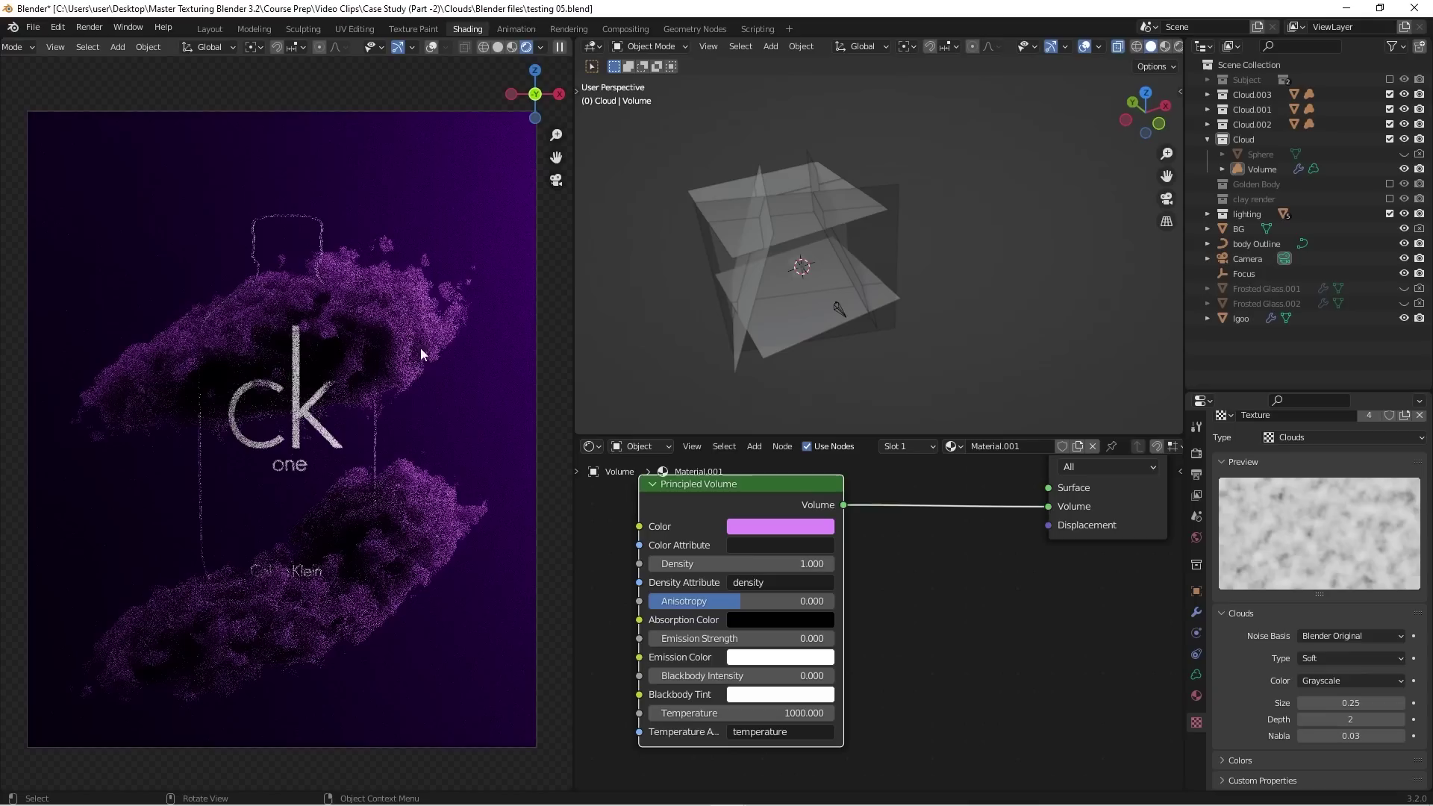
scroll(1003, 642, down, 1)
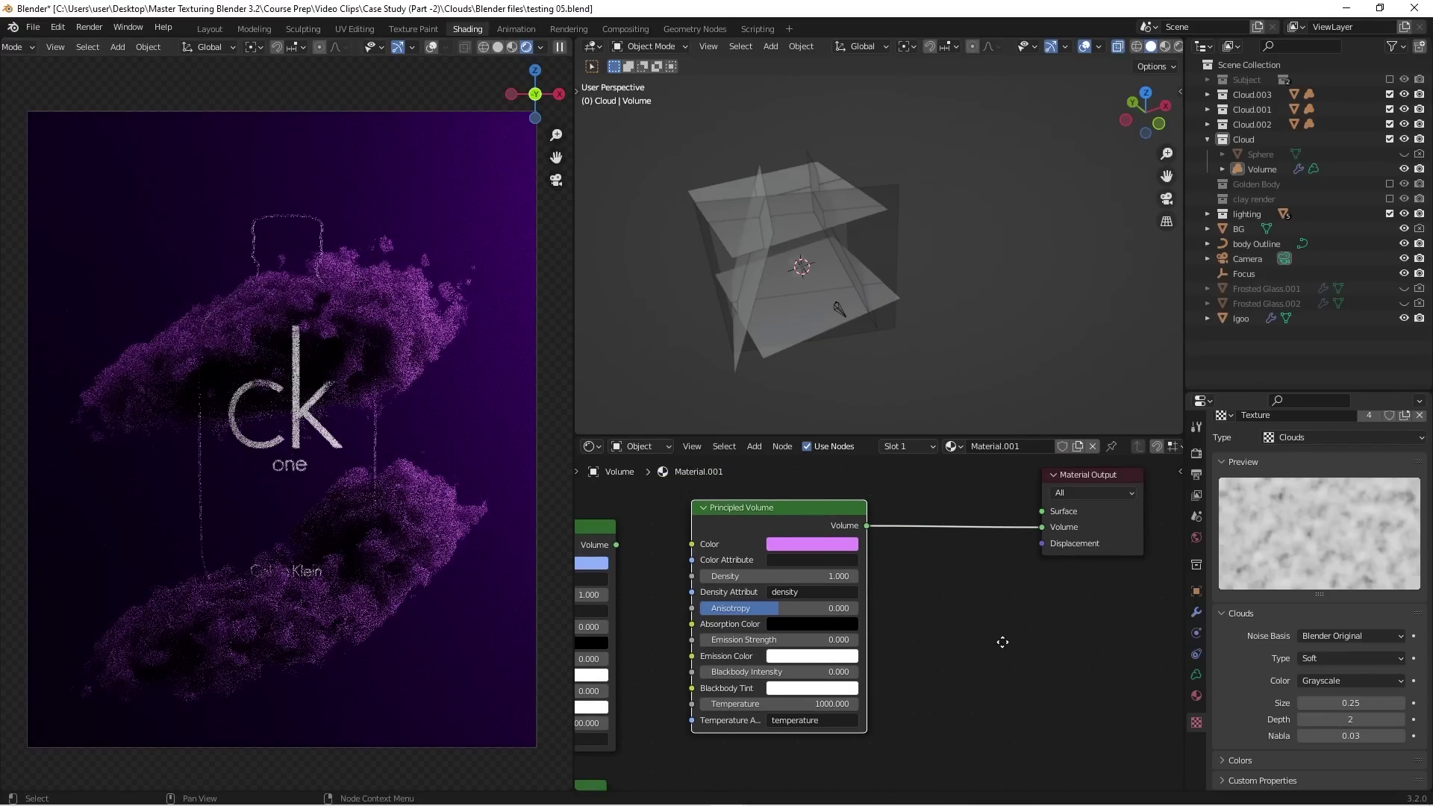
middle_drag(1003, 642, 950, 647)
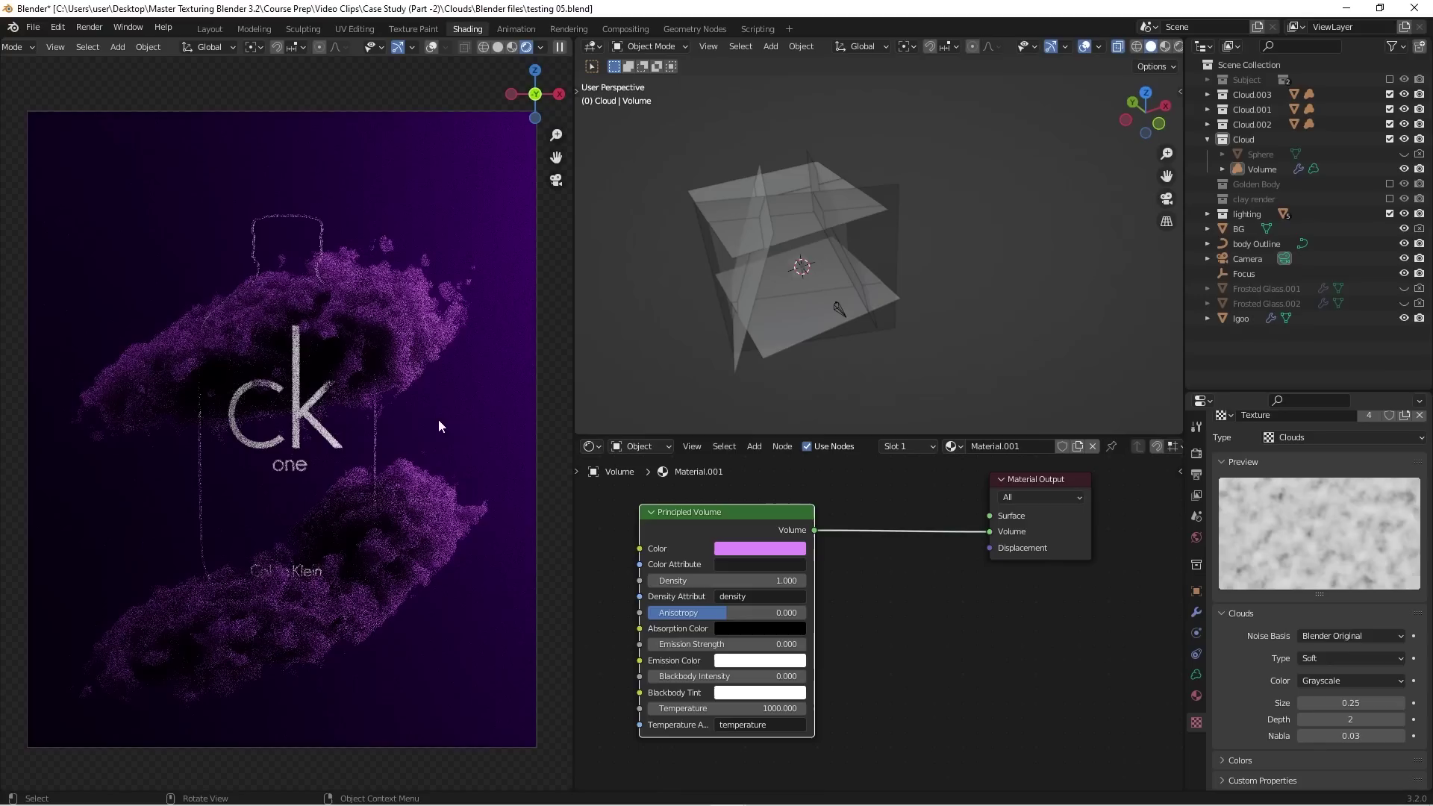